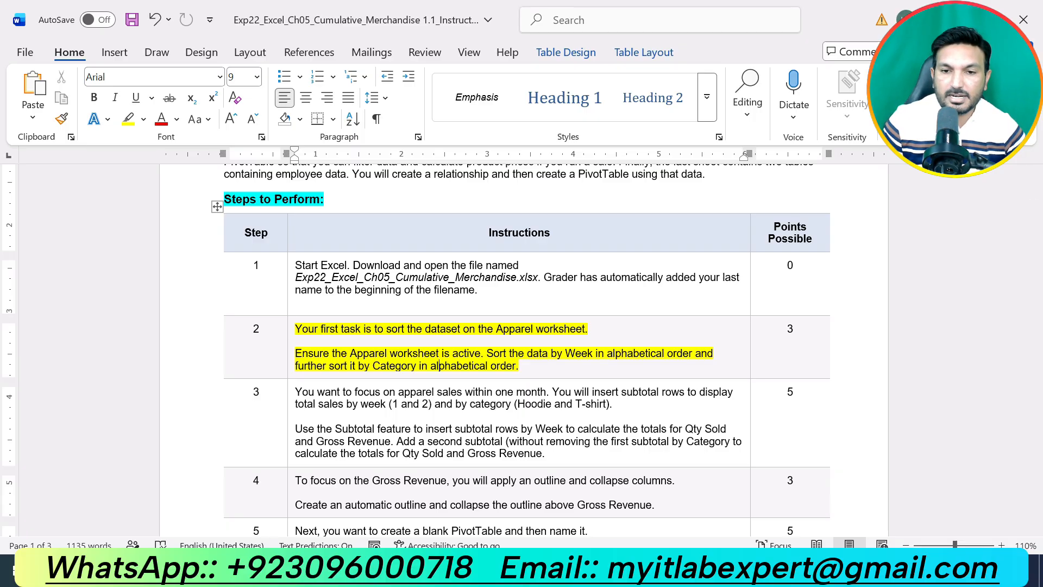
# Step: Switch to the Excel workbook and set up a custom sort of the Apparel data by Week, A to Z
pyautogui.click(554, 577)
pyautogui.click(148, 288)
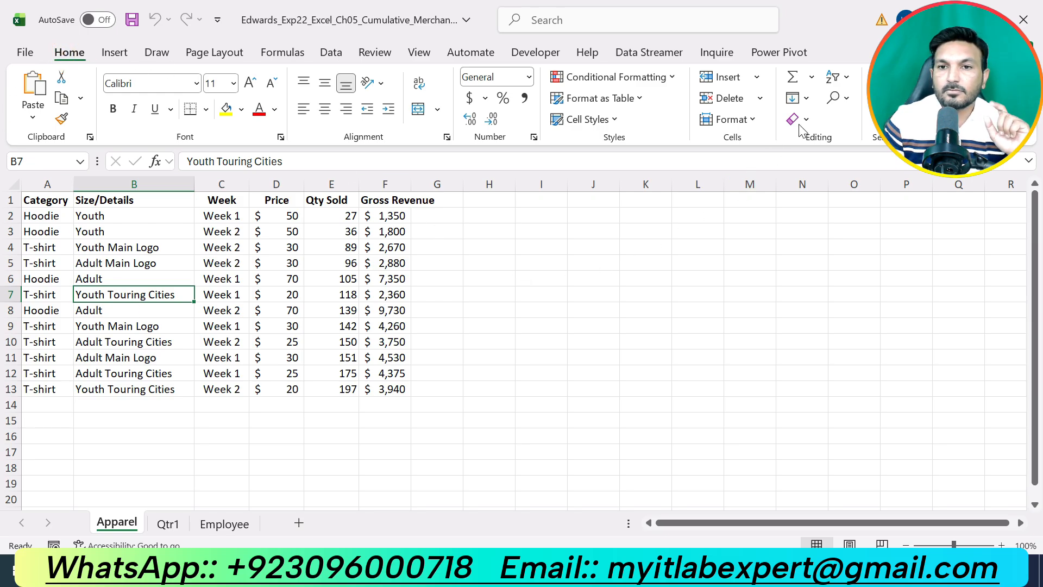
pyautogui.click(847, 79)
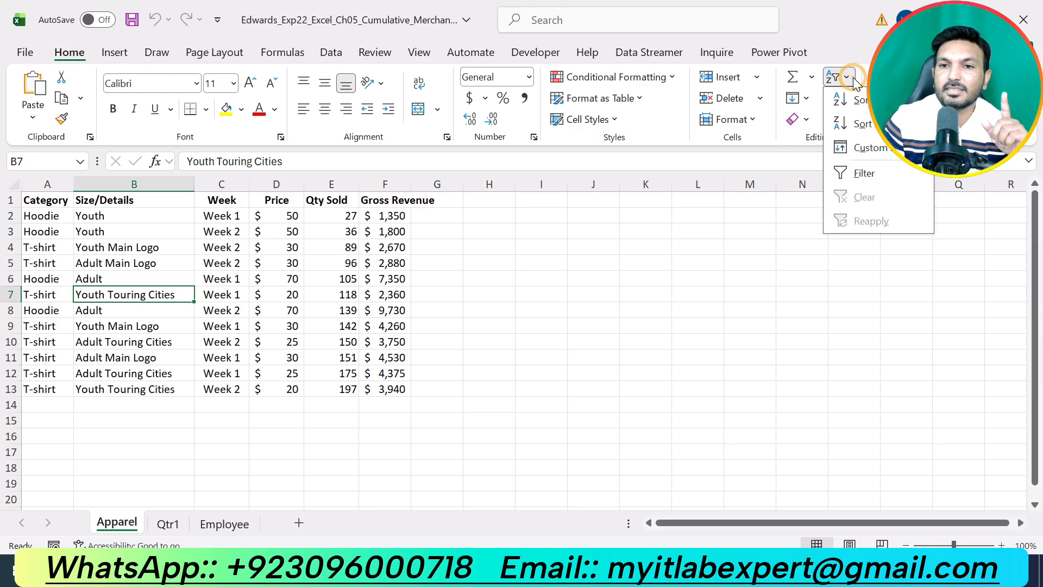
pyautogui.click(873, 147)
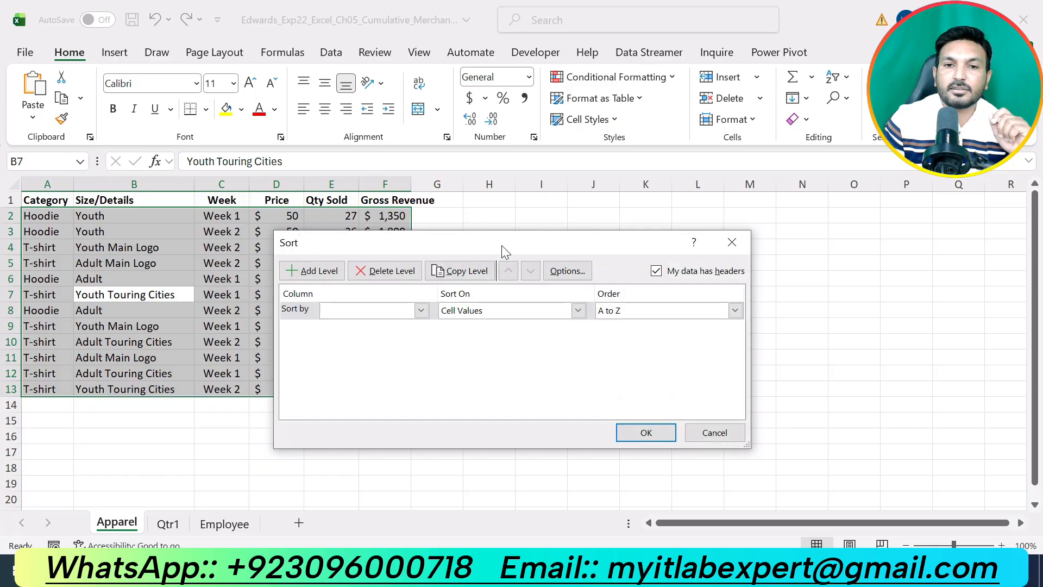
pyautogui.click(441, 246)
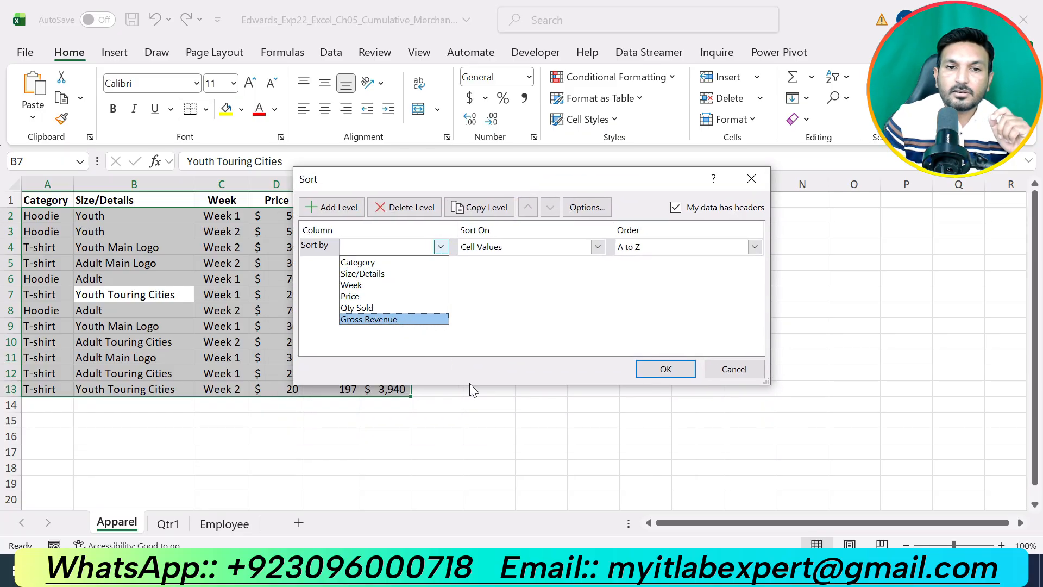
pyautogui.click(666, 570)
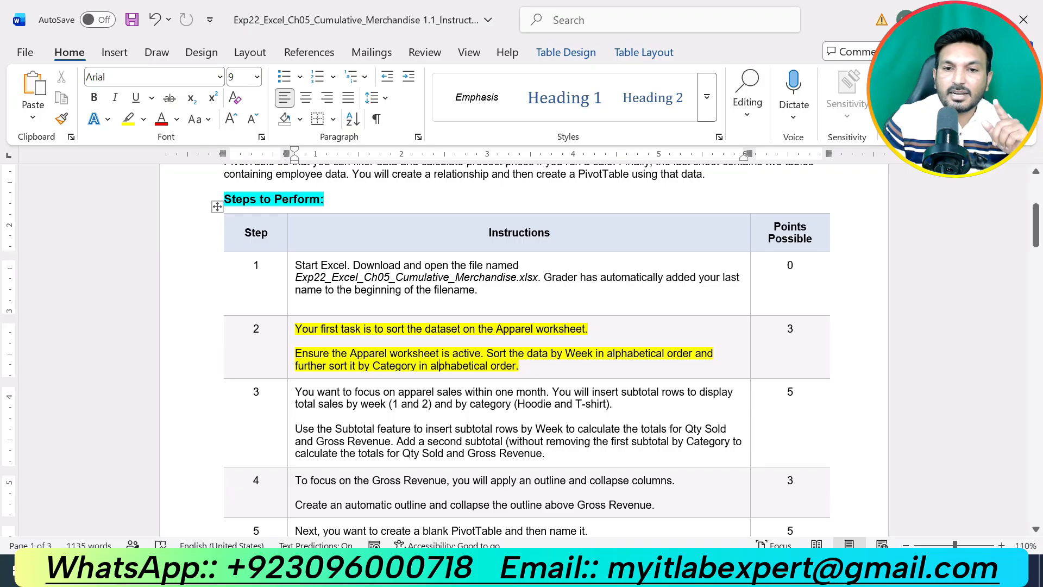
pyautogui.hotkey('alt', 'Tab')
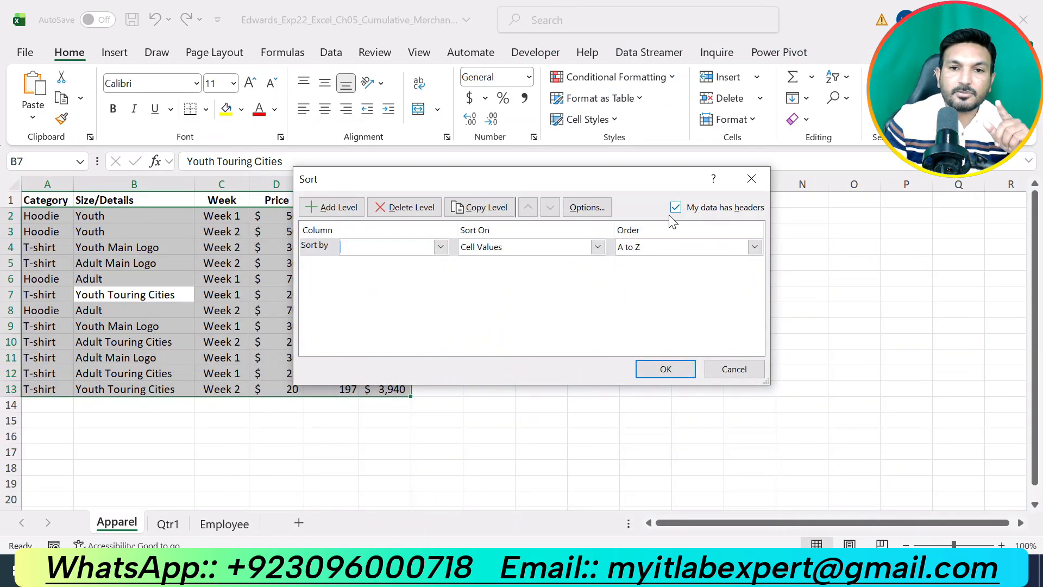
pyautogui.click(440, 247)
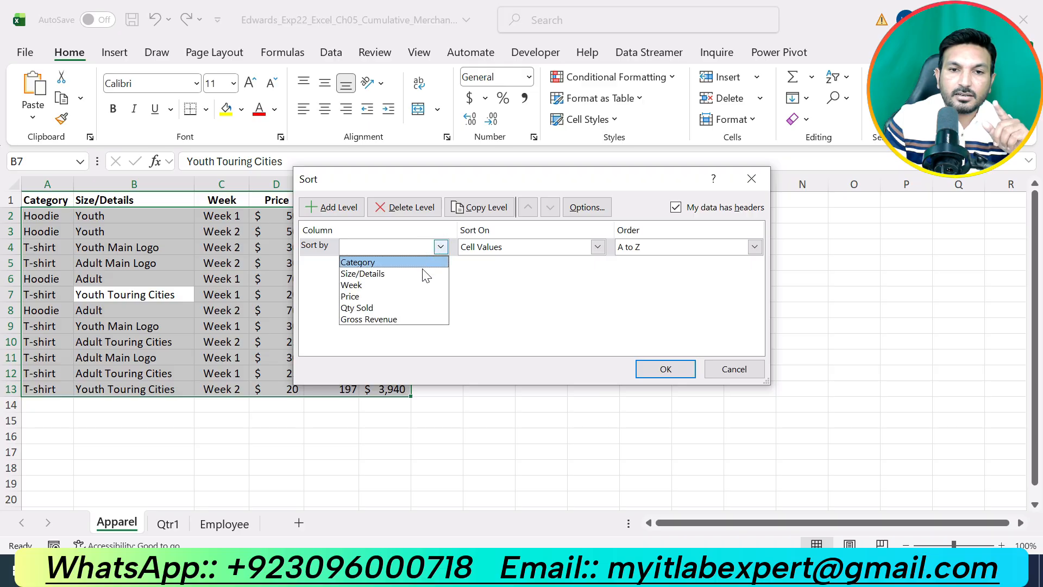
pyautogui.click(405, 284)
pyautogui.click(656, 246)
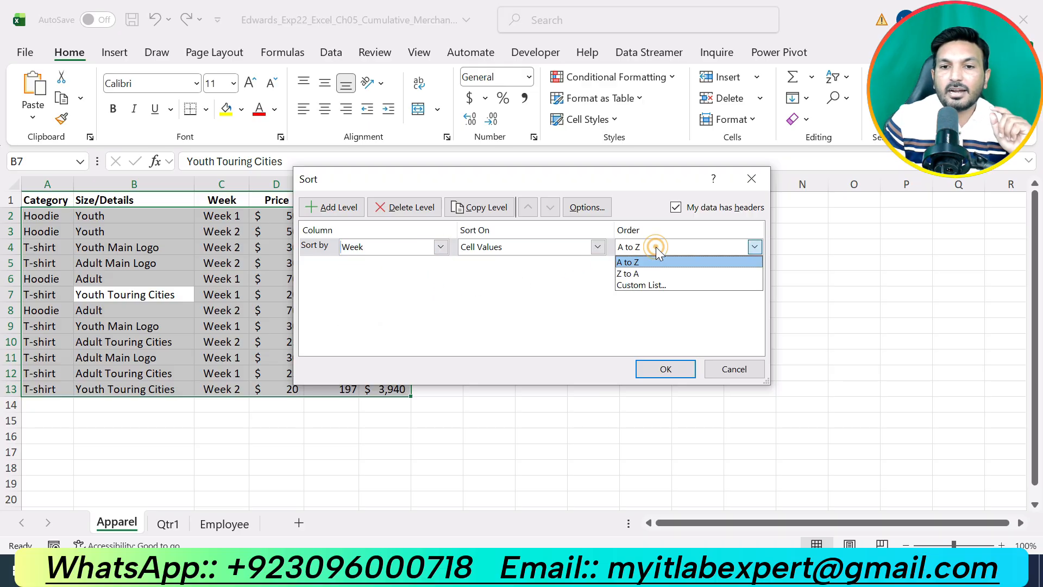
pyautogui.click(633, 262)
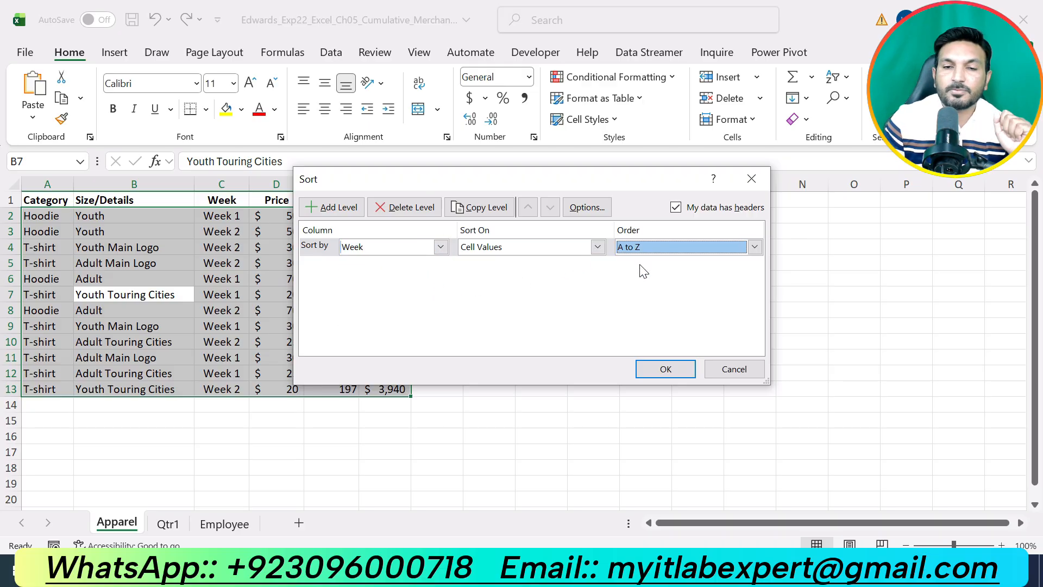
# Step: Add a second sort level by Category, A to Z, check it against the instructions, and apply the sort
pyautogui.click(333, 208)
pyautogui.click(440, 264)
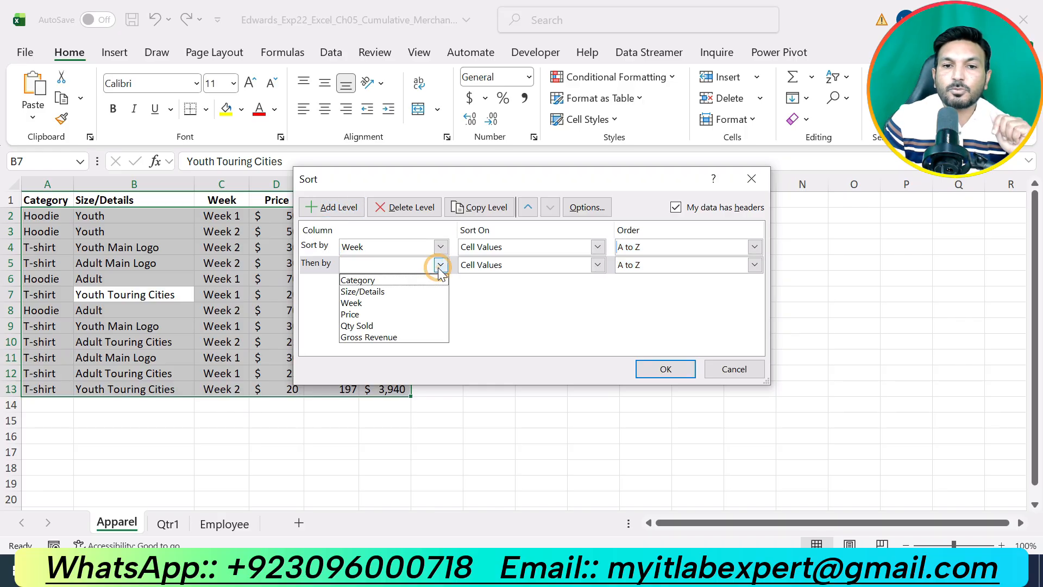
pyautogui.click(391, 280)
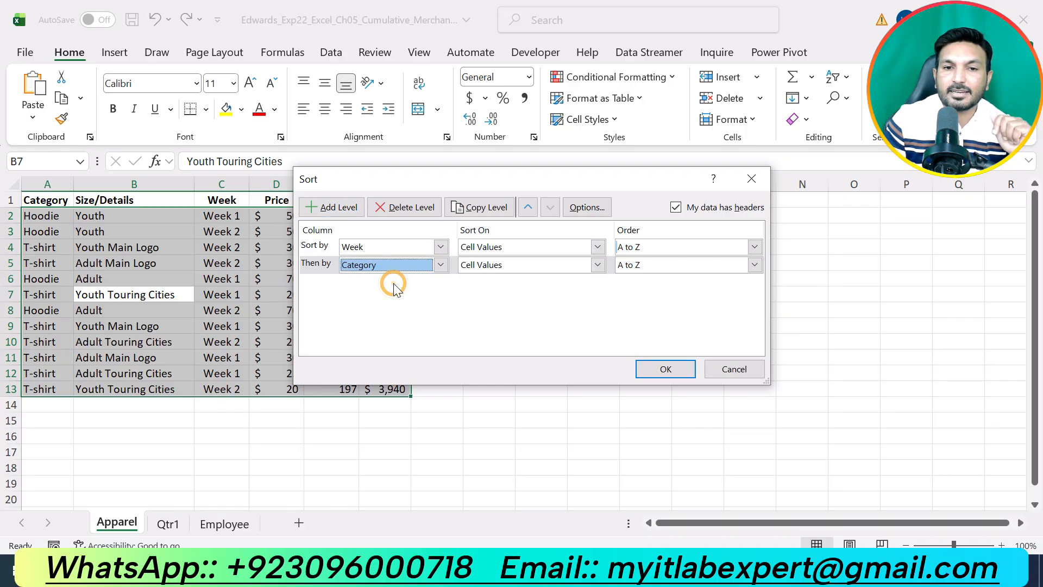
pyautogui.click(754, 264)
pyautogui.click(647, 281)
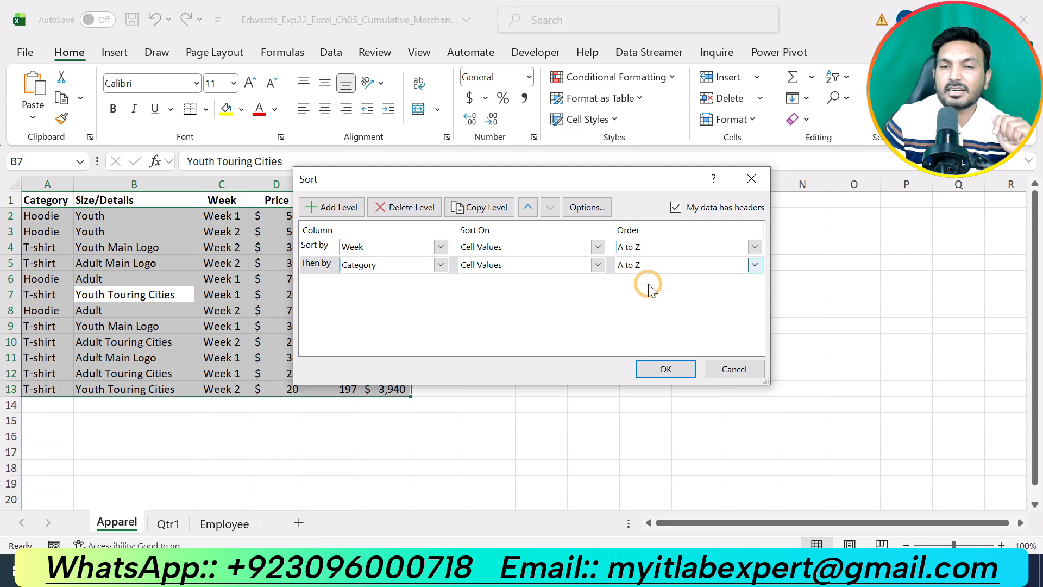
pyautogui.click(665, 368)
pyautogui.hotkey('alt', 'Tab')
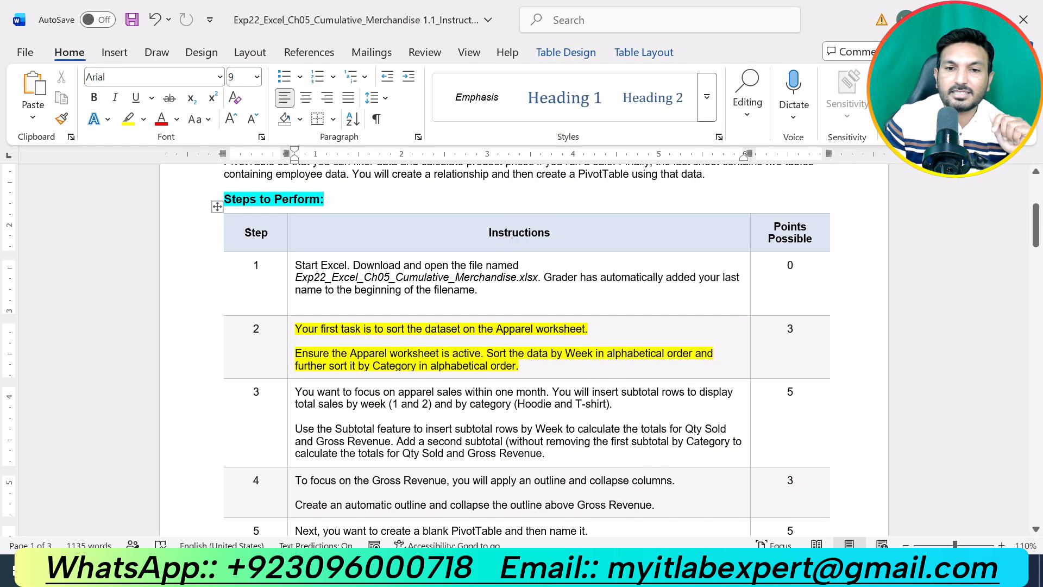
pyautogui.moveTo(373, 366); pyautogui.dragTo(695, 354)
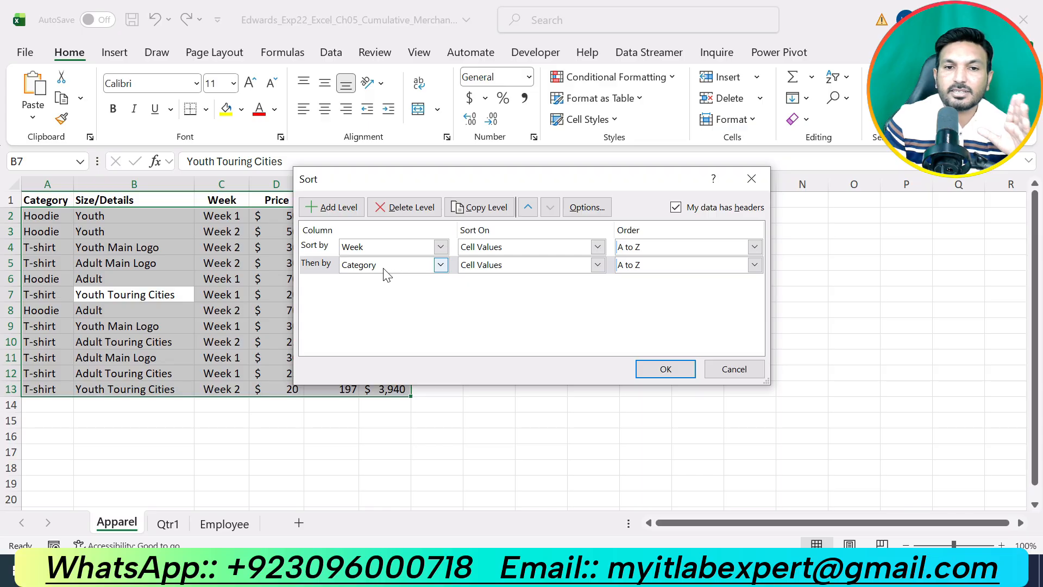
pyautogui.click(658, 369)
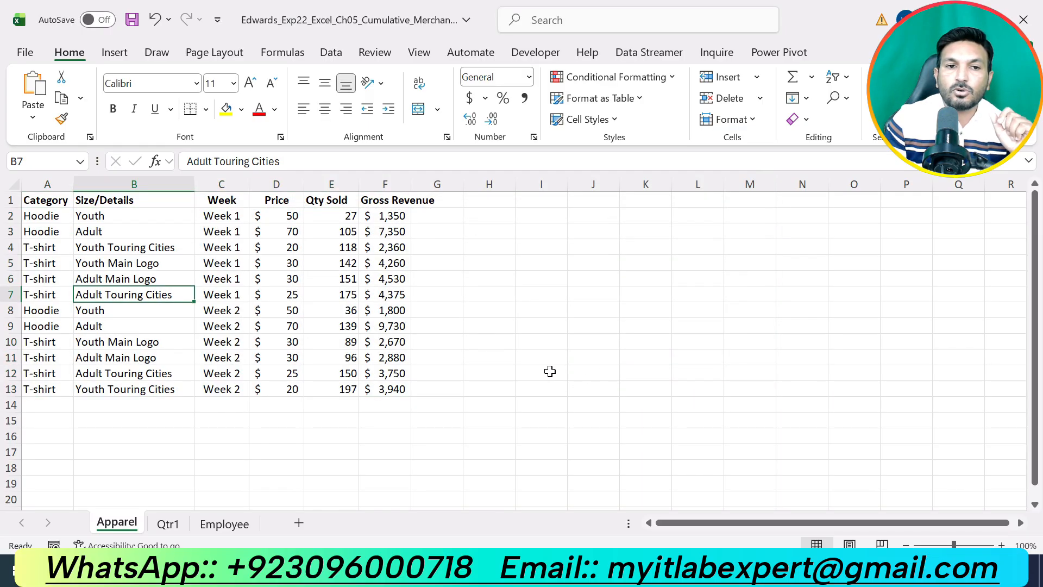
pyautogui.click(549, 370)
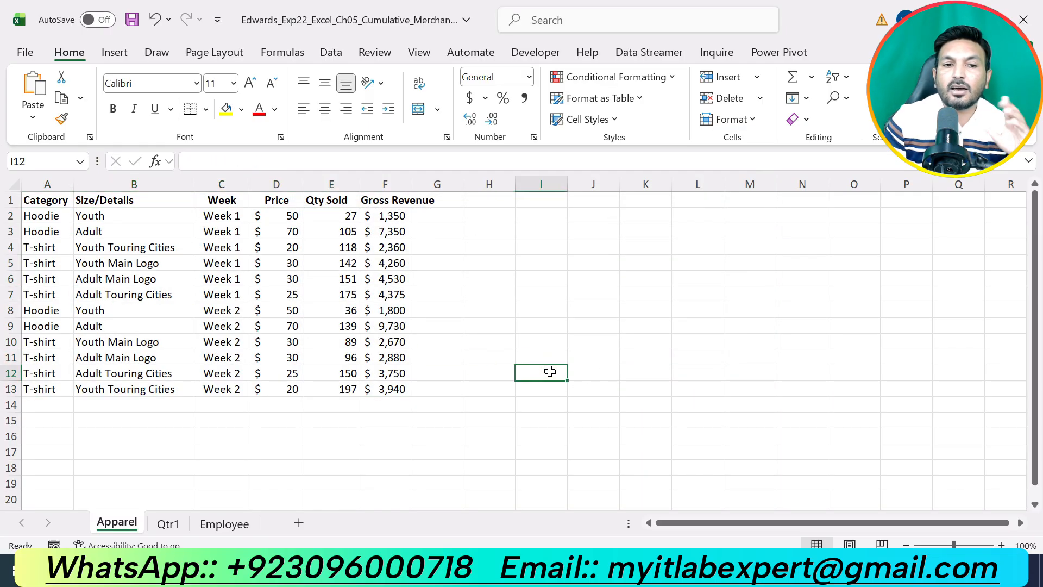
# Step: Switch to the Word instructions, remove the highlight from step 2, and highlight the step 3 text in yellow
pyautogui.hotkey('alt', 'Tab')
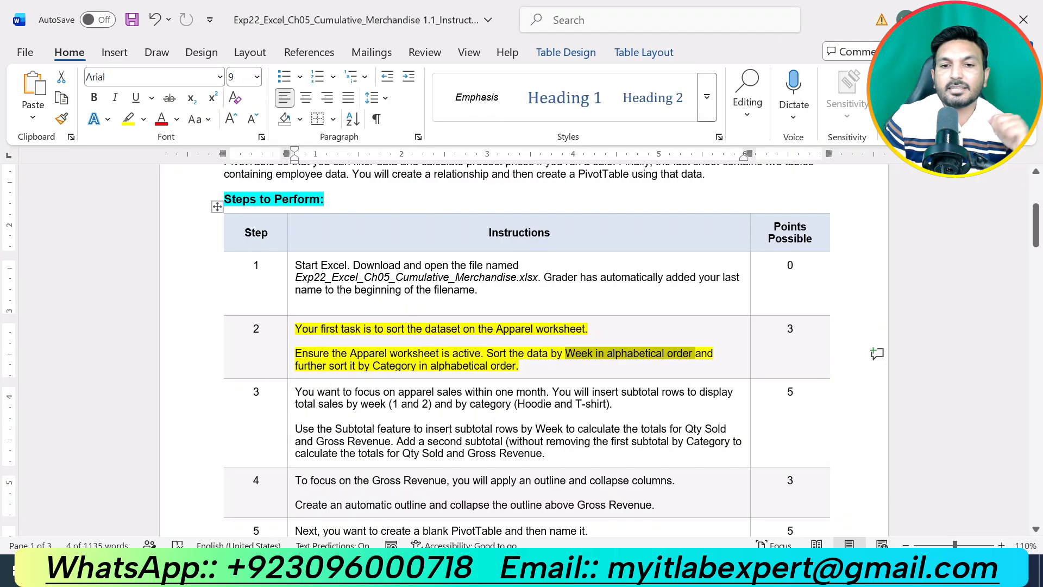
pyautogui.hotkey('ctrl', 'z')
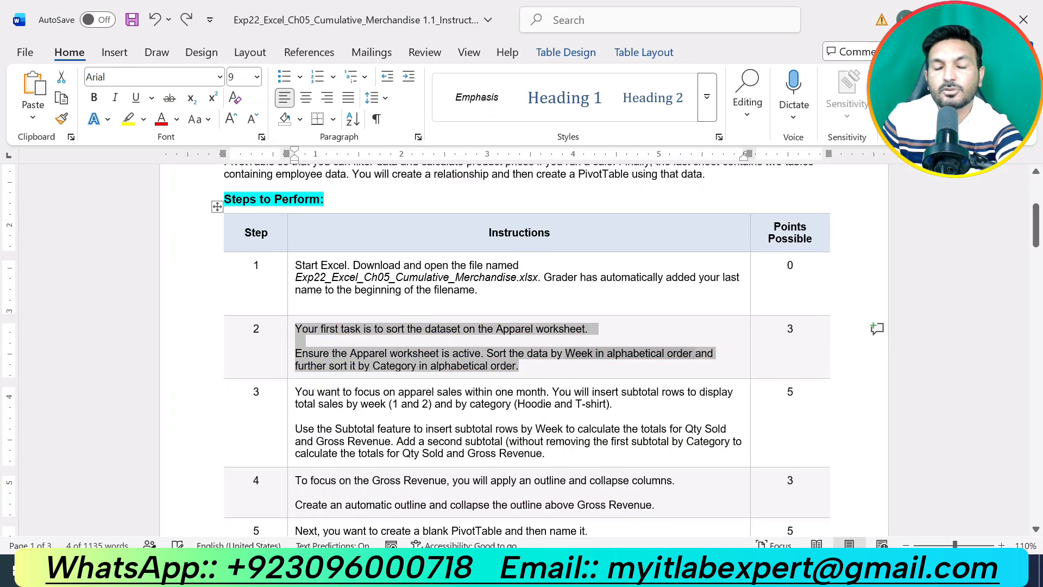
pyautogui.moveTo(545, 453); pyautogui.dragTo(295, 391)
pyautogui.click(378, 370)
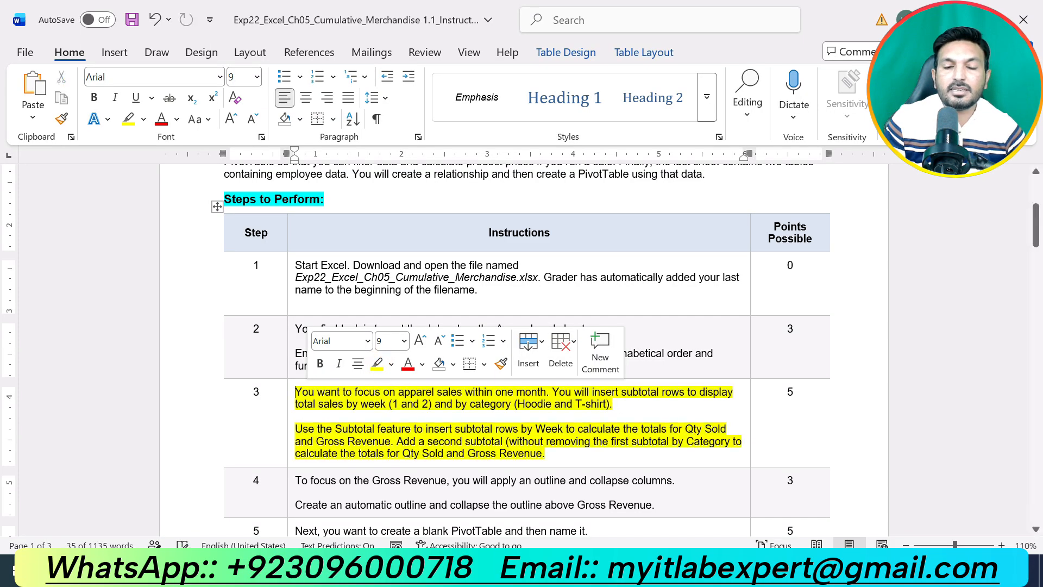
pyautogui.click(422, 414)
pyautogui.scroll(-5, 422, 414)
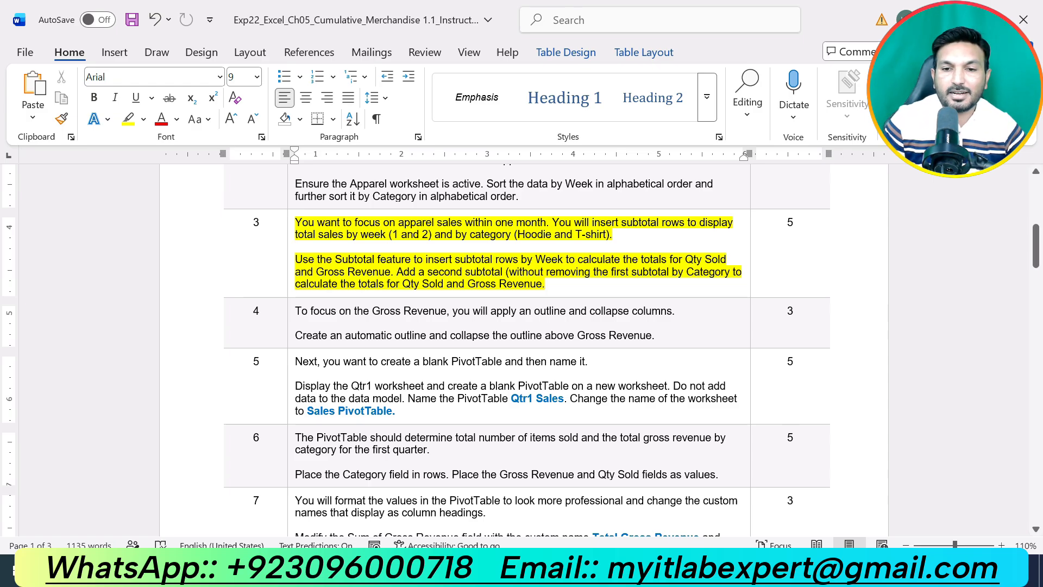
# Step: Switch to the Excel workbook and start a Subtotal on the Apparel data, grouping at each change in Week
pyautogui.hotkey('alt', 'Tab')
pyautogui.click(66, 234)
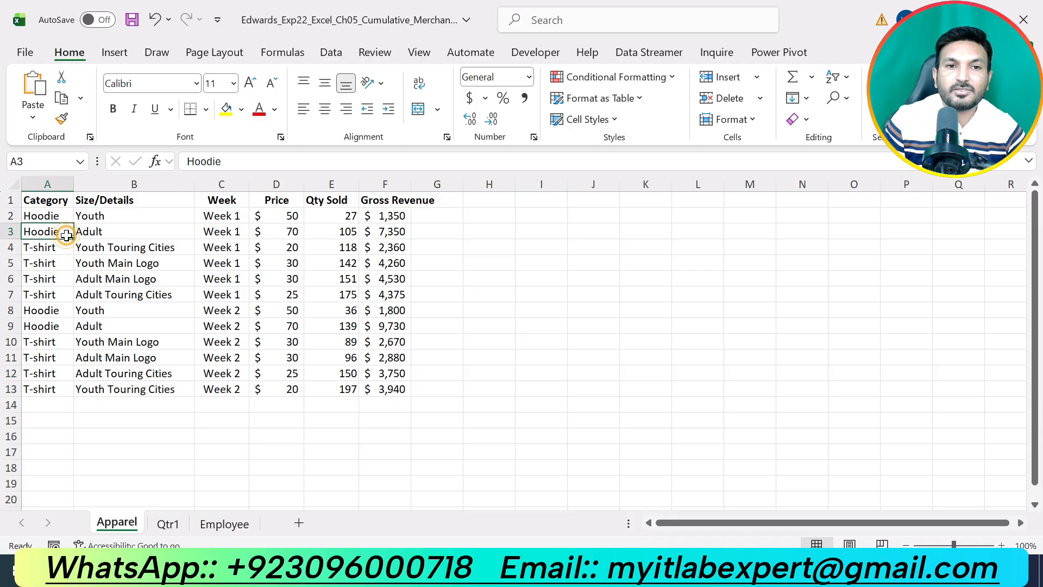
pyautogui.click(338, 54)
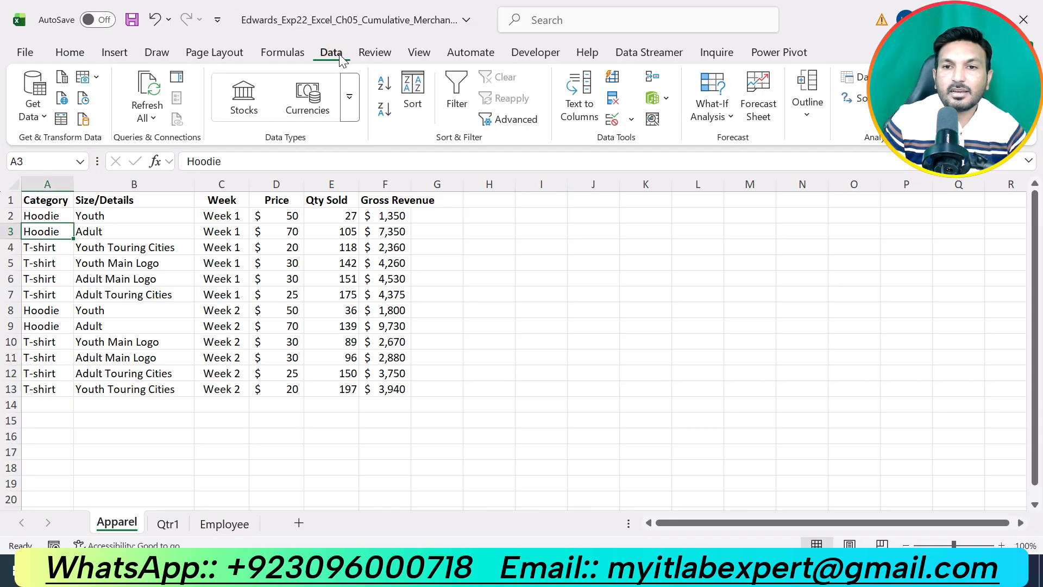
pyautogui.click(808, 119)
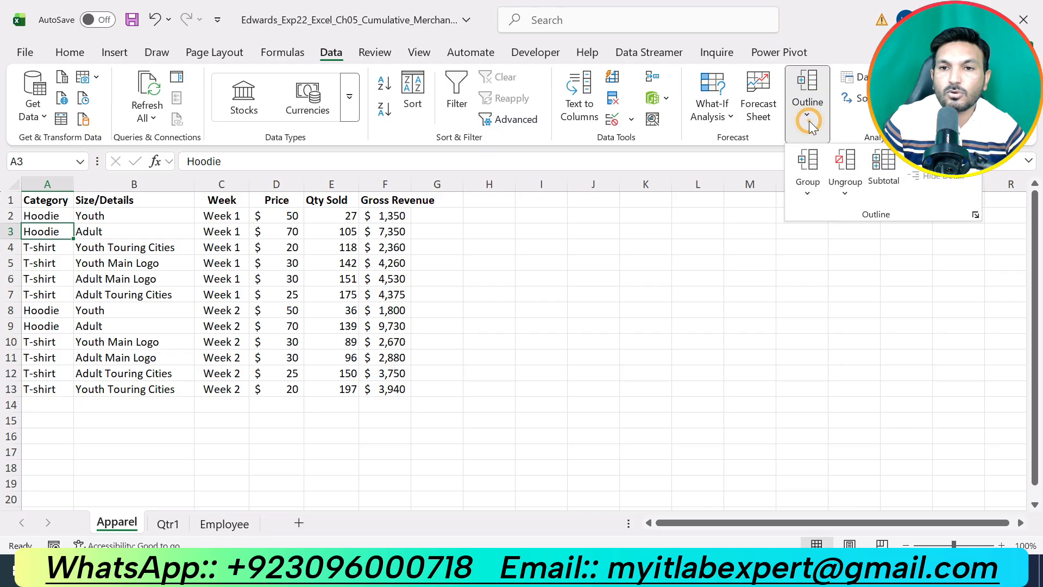
pyautogui.click(883, 185)
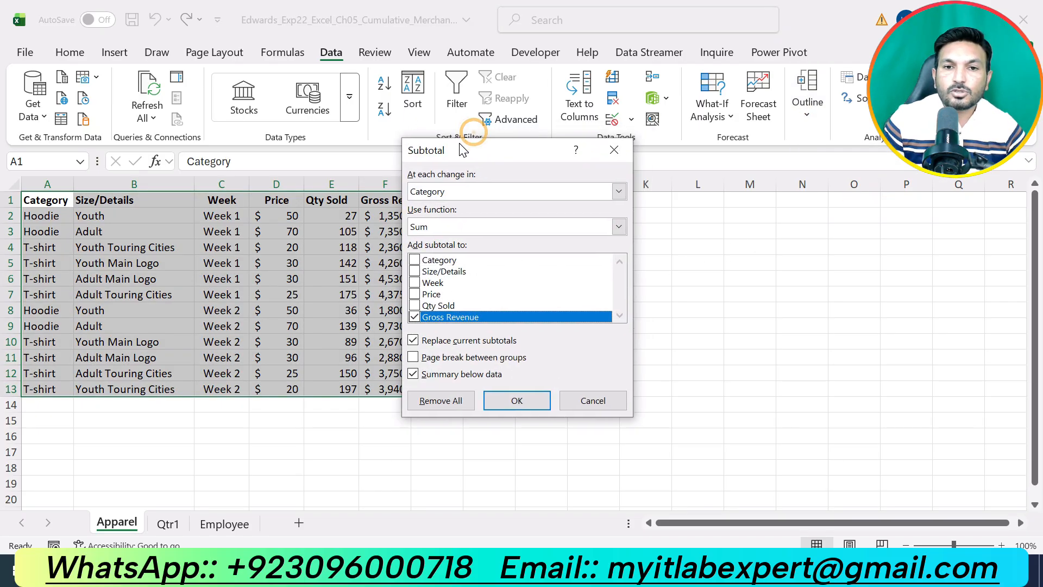
pyautogui.moveTo(463, 150); pyautogui.dragTo(444, 161)
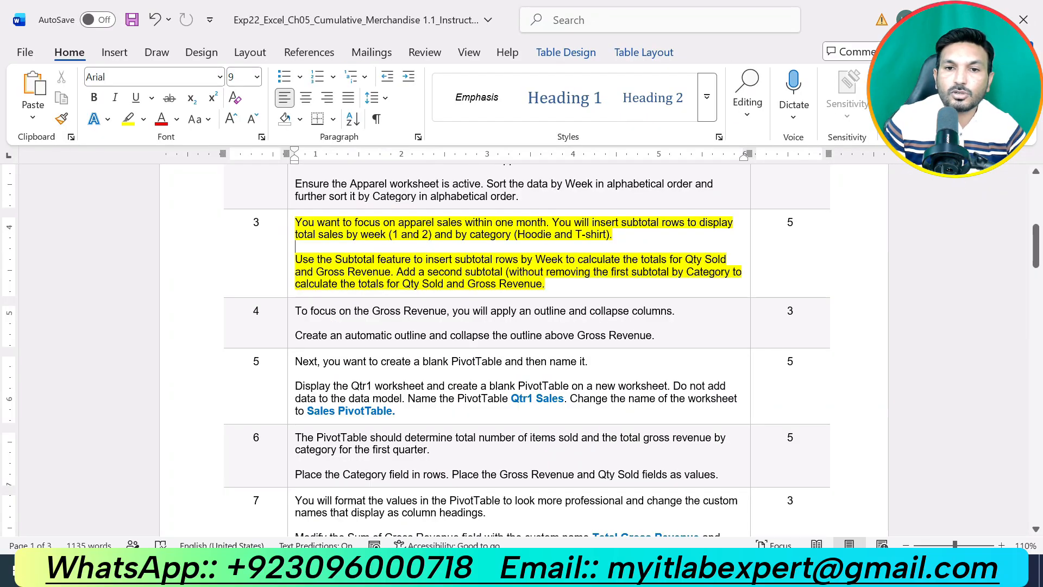
pyautogui.moveTo(521, 259); pyautogui.dragTo(565, 259)
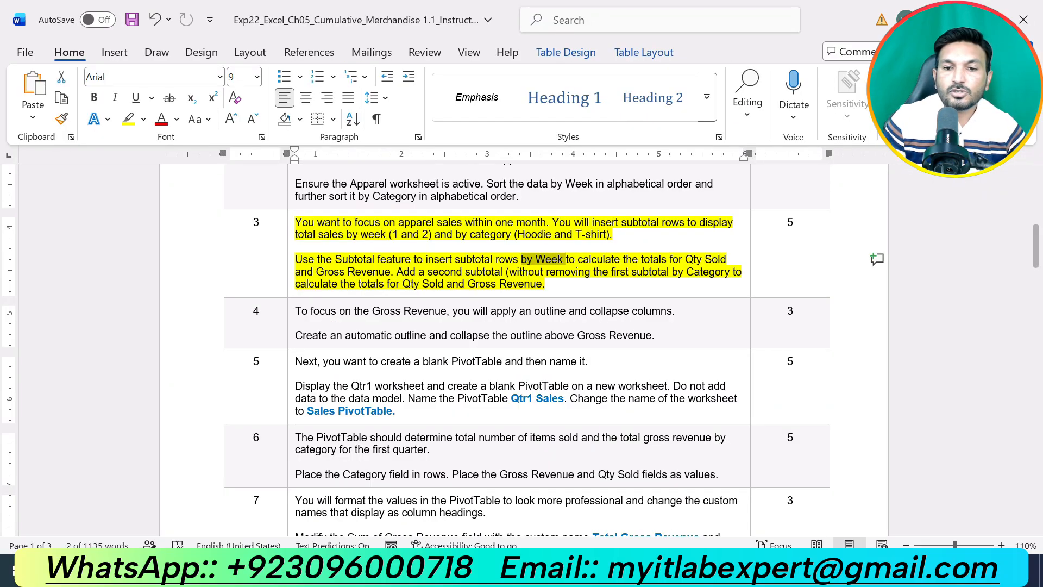
pyautogui.hotkey('alt', 'Tab')
pyautogui.click(469, 203)
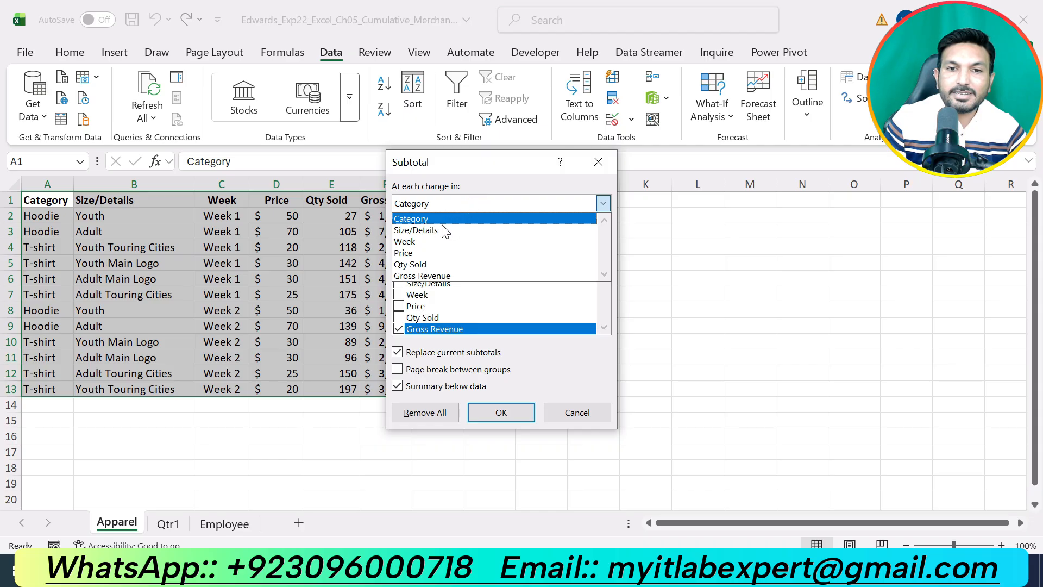
pyautogui.click(435, 241)
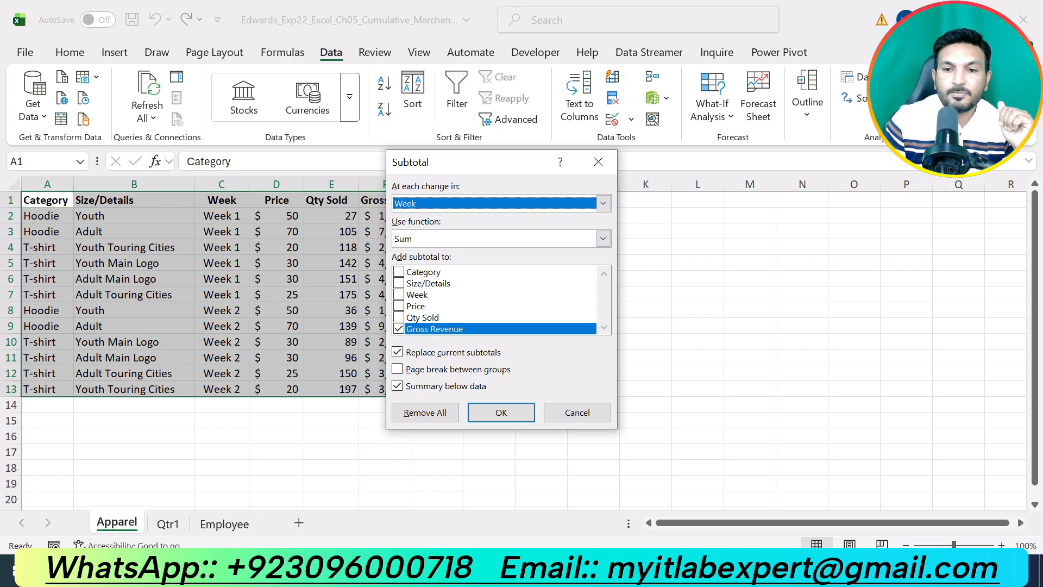
# Step: Use the Sum function for the Week subtotals on Qty Sold and Gross Revenue, and apply them
pyautogui.click(597, 572)
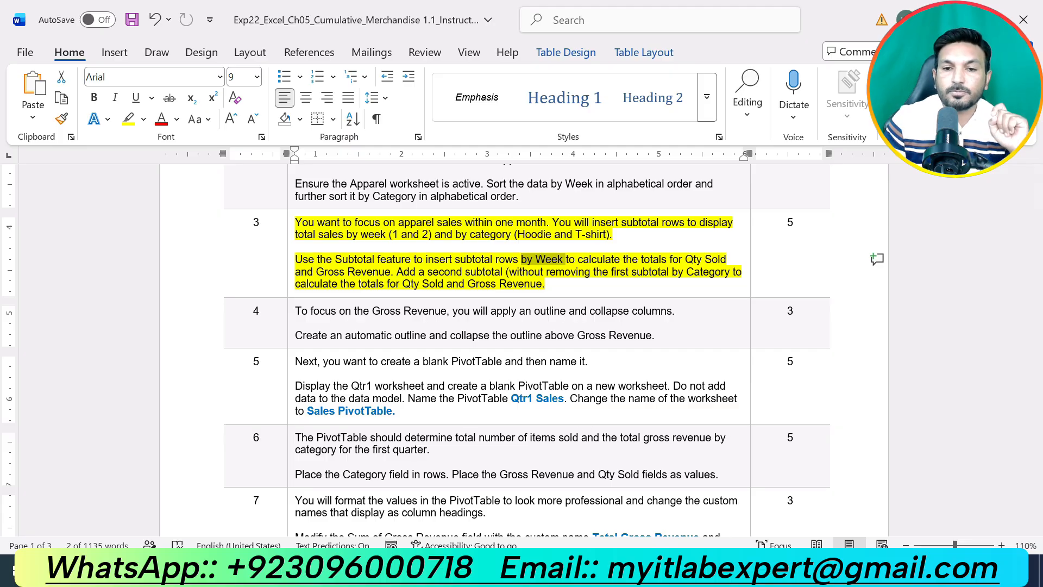
pyautogui.click(570, 571)
pyautogui.click(456, 238)
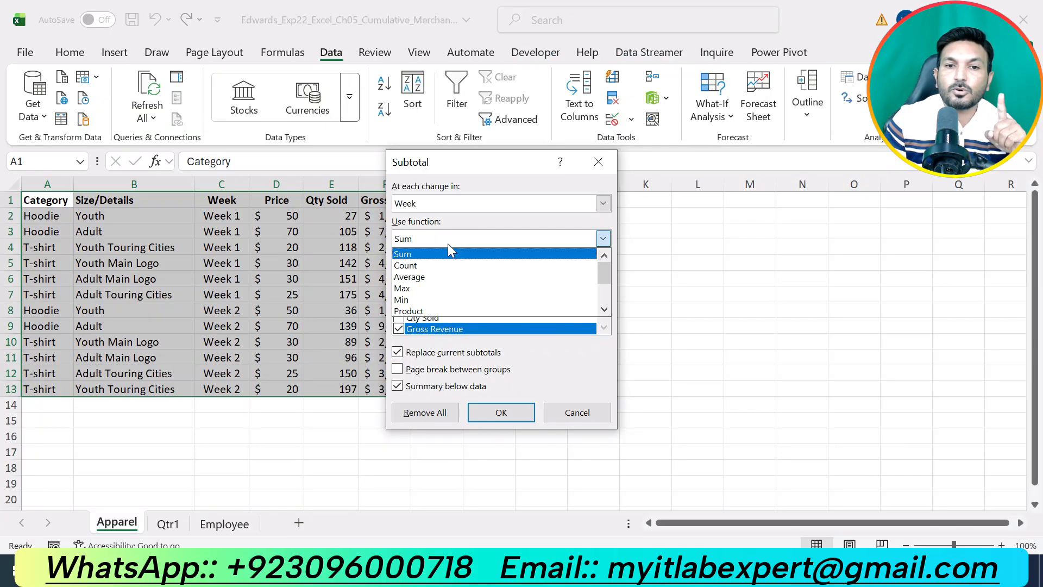
pyautogui.click(434, 256)
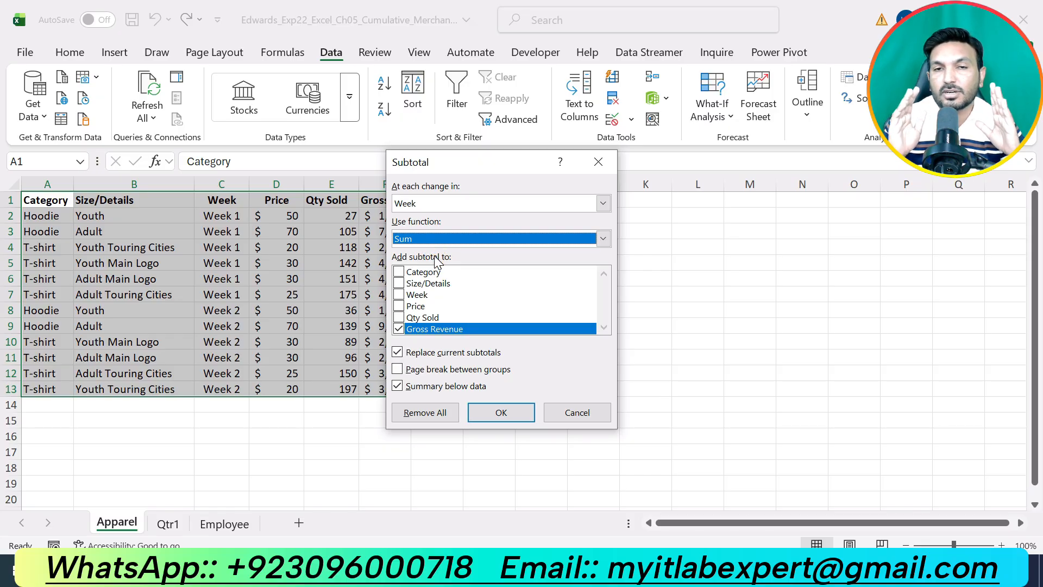
pyautogui.click(411, 331)
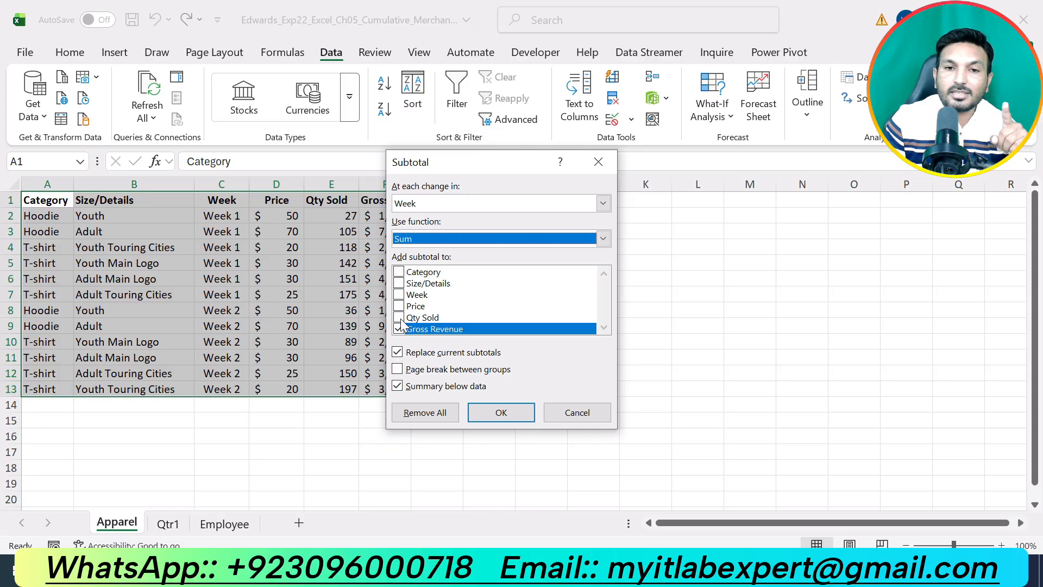
pyautogui.click(399, 318)
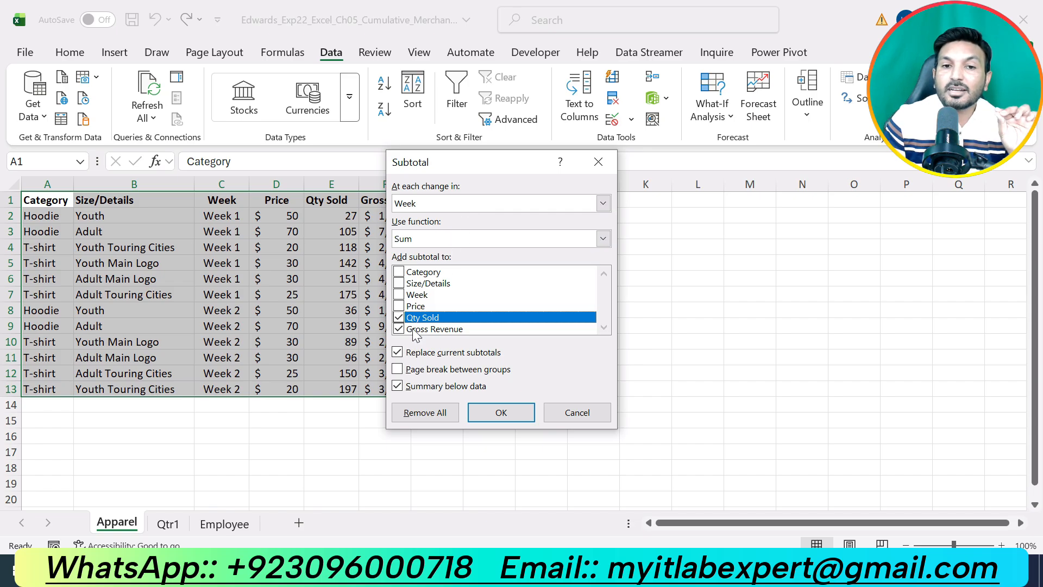
pyautogui.click(492, 415)
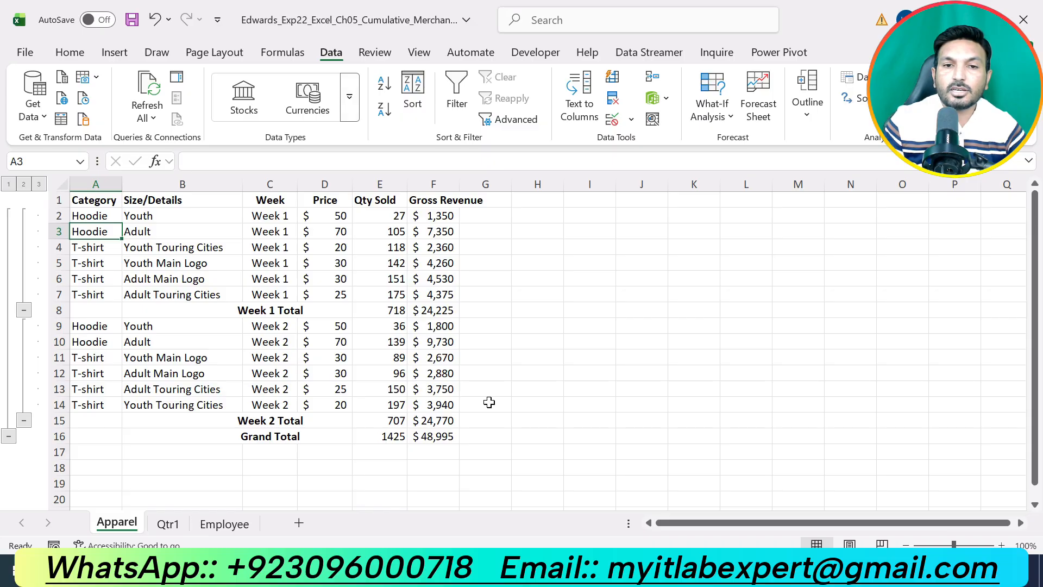
# Step: Start a second Subtotal on the Apparel data, check step 3 of the Word instructions, and group at each change in Category
pyautogui.click(808, 114)
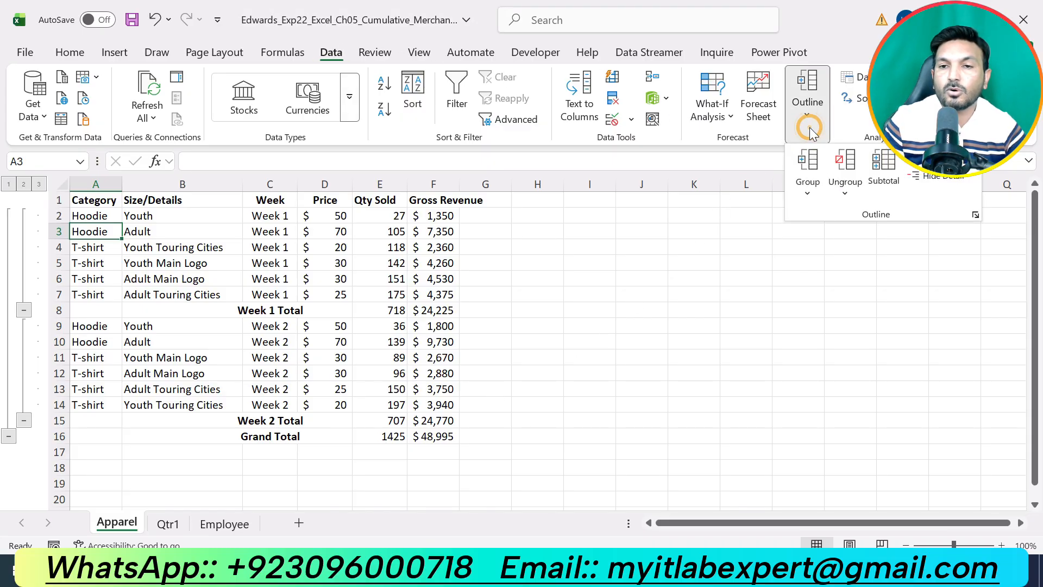
pyautogui.click(876, 191)
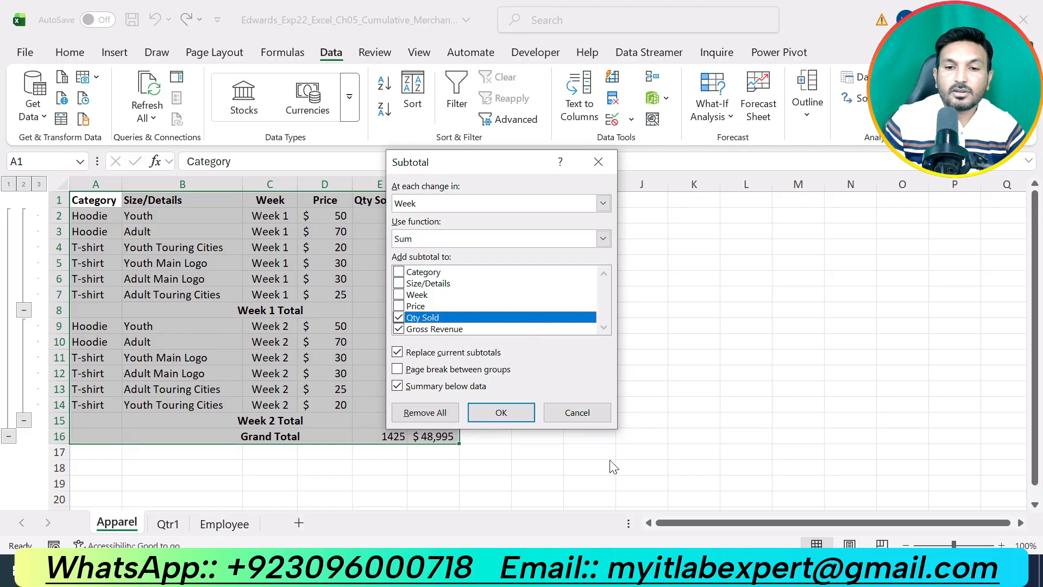
pyautogui.hotkey('alt', 'Tab')
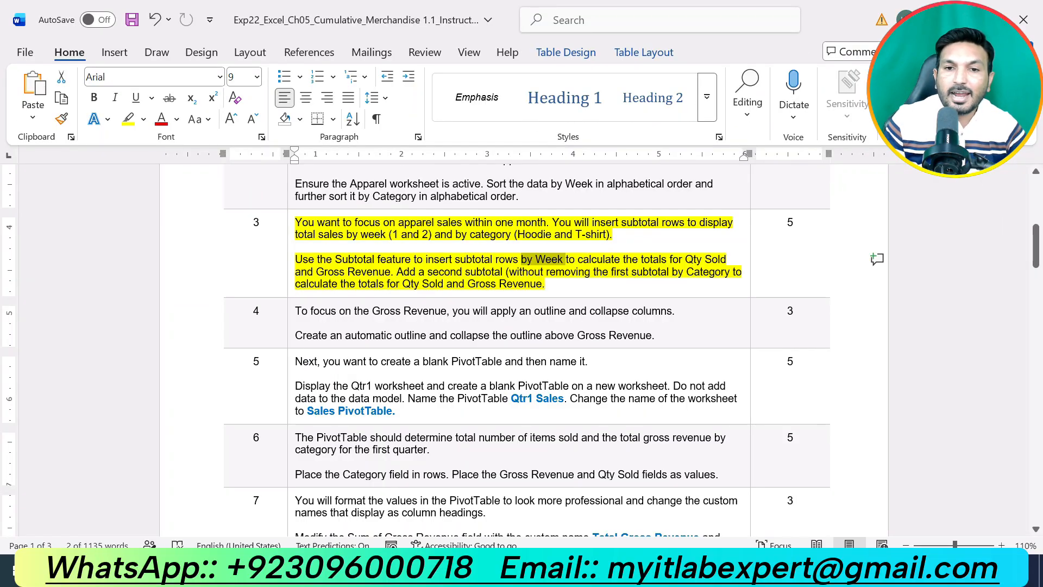
pyautogui.moveTo(631, 271); pyautogui.dragTo(732, 271)
pyautogui.hotkey('alt', 'Tab')
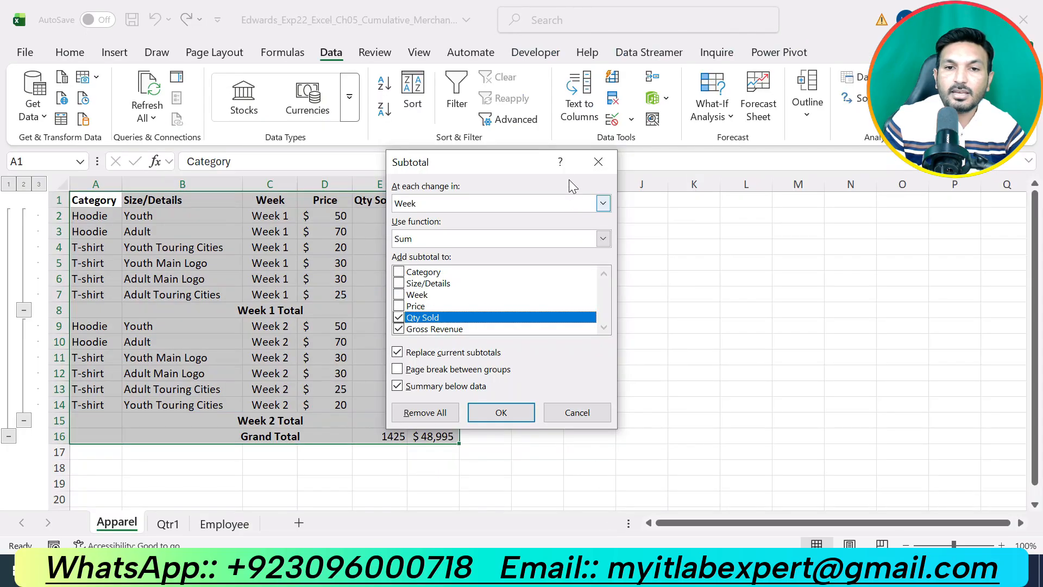
pyautogui.click(540, 200)
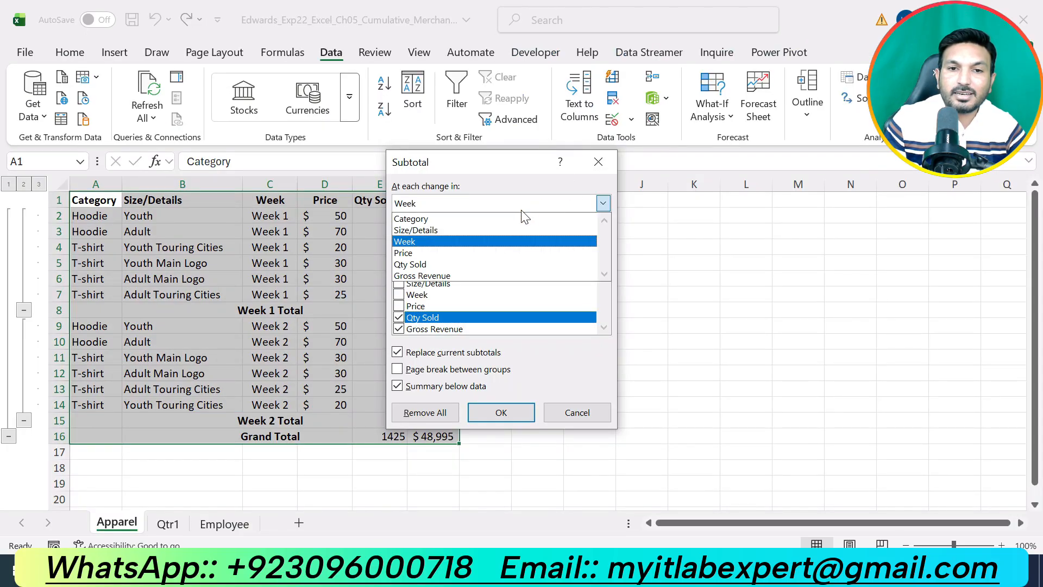
pyautogui.click(484, 218)
pyautogui.hotkey('alt', 'Tab')
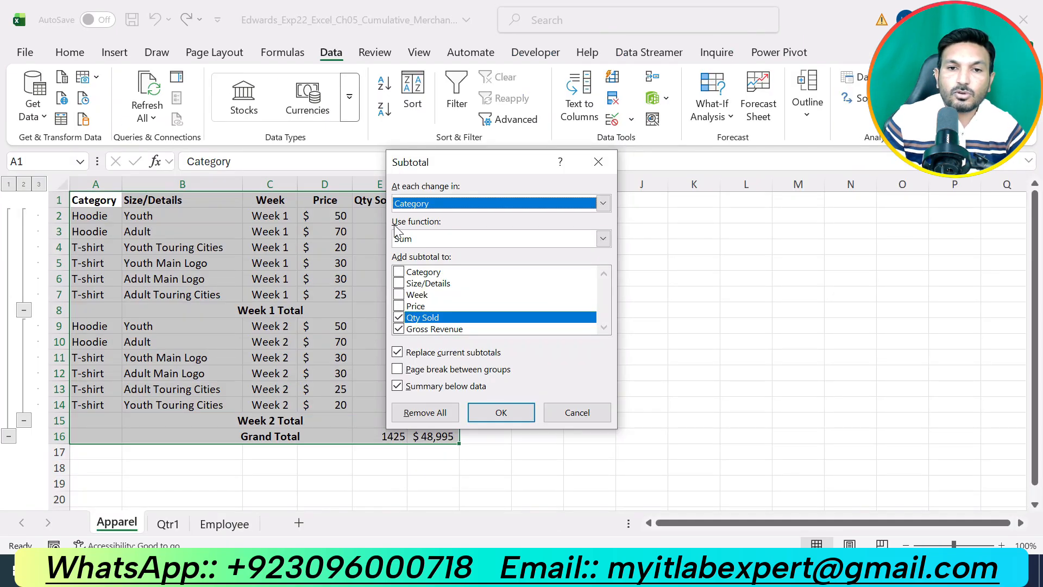
# Step: Use Sum on Qty Sold and Gross Revenue, turn off replacing current subtotals, and apply the Category subtotals
pyautogui.click(418, 238)
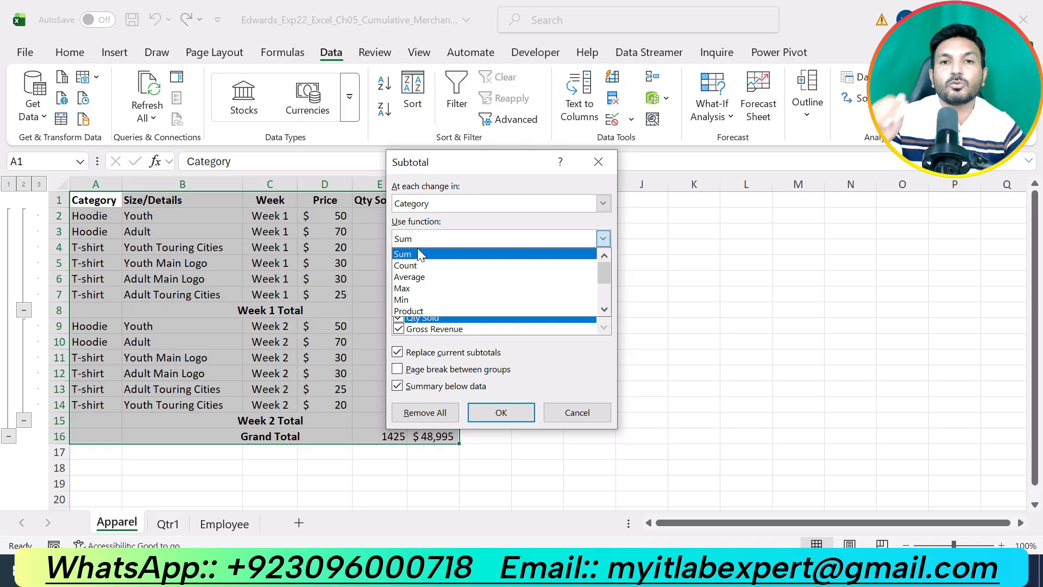
pyautogui.click(418, 253)
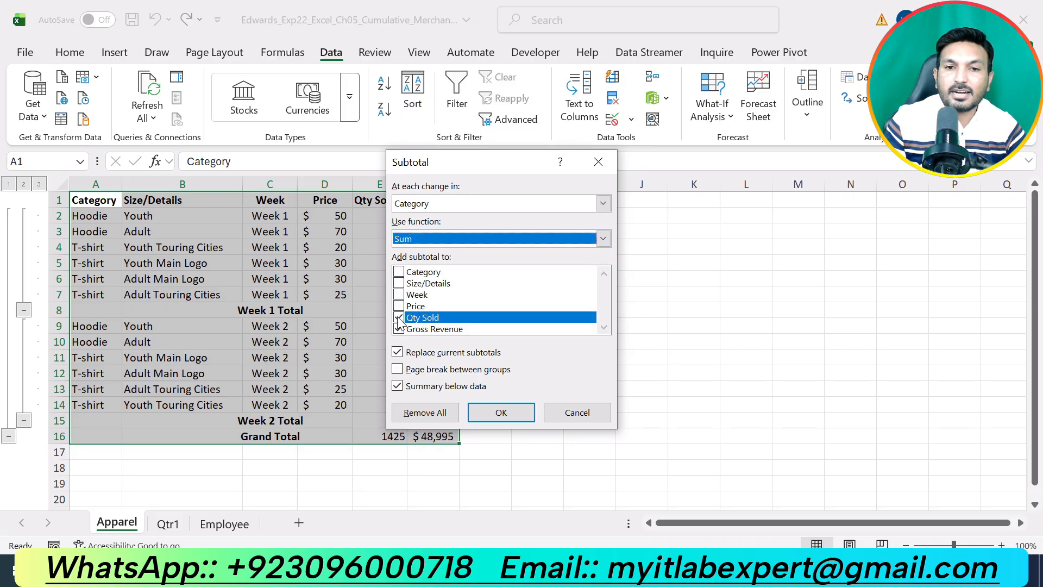
pyautogui.click(397, 352)
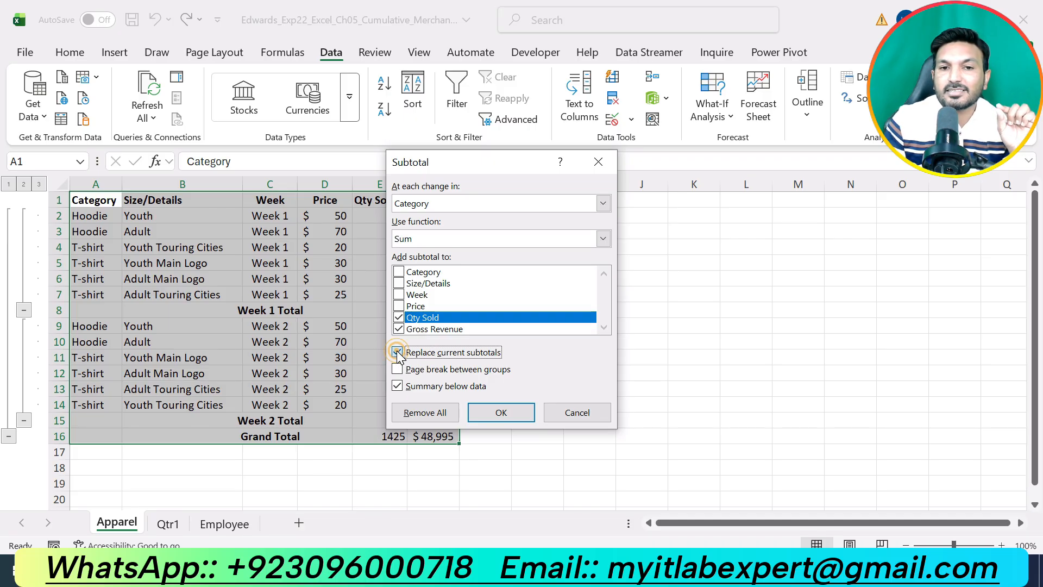
pyautogui.click(397, 352)
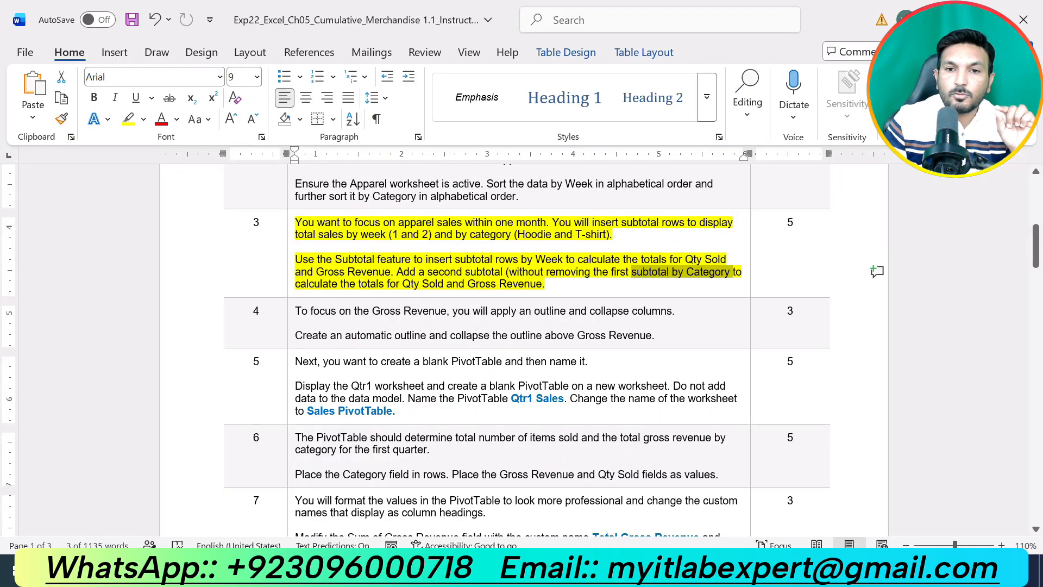
pyautogui.moveTo(509, 272); pyautogui.dragTo(672, 271)
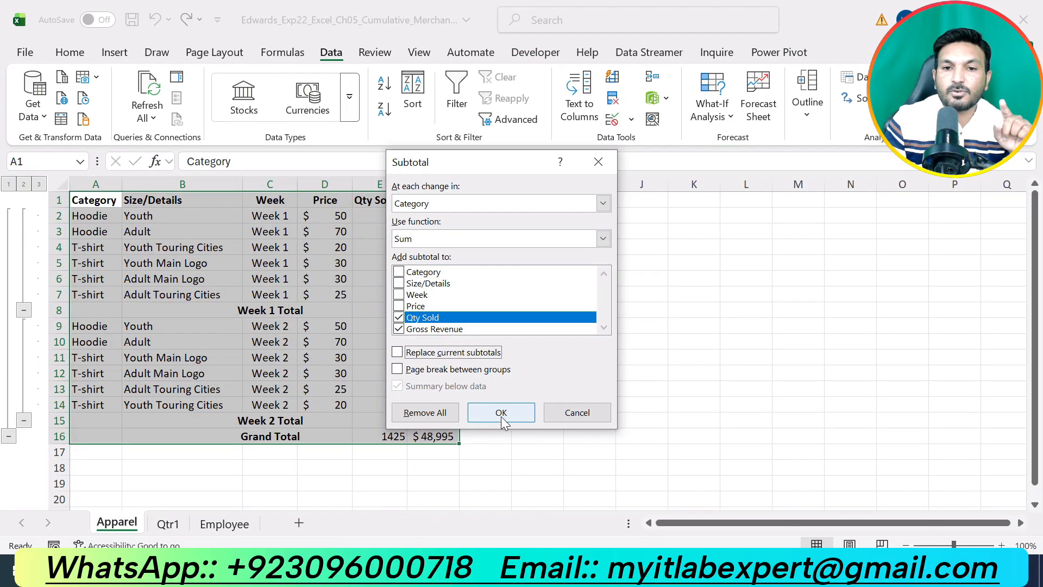
pyautogui.click(501, 413)
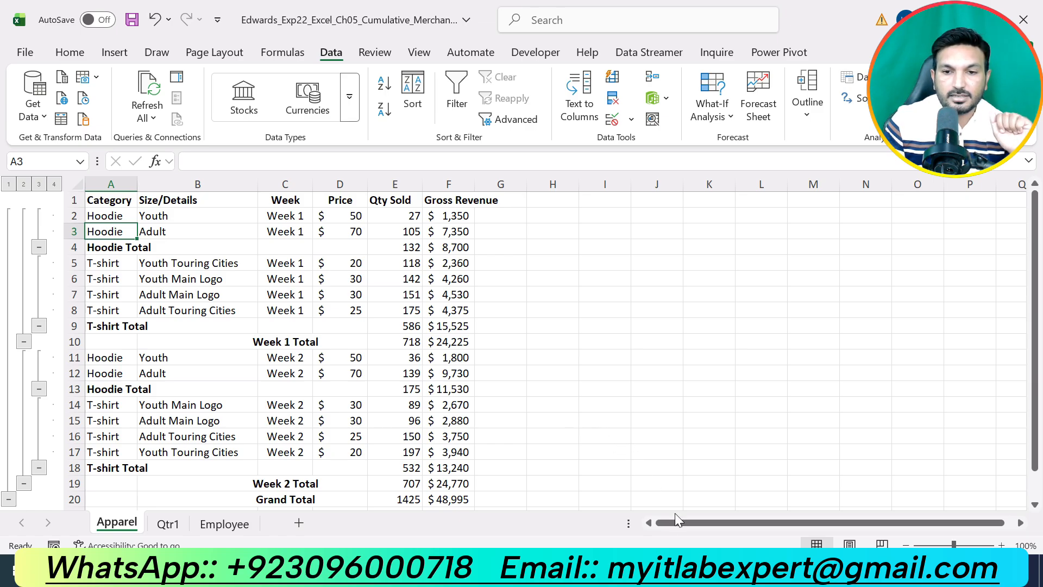
# Step: Switch to the Word instructions, remove the highlight from step 3, and highlight the step 4 text in yellow
pyautogui.click(690, 576)
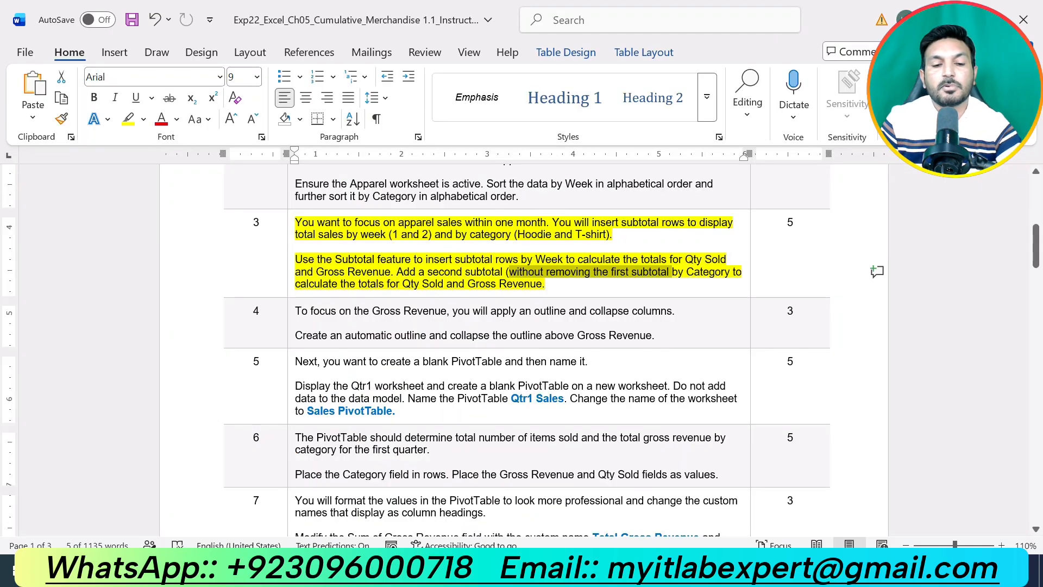
pyautogui.hotkey('ctrl', 'z')
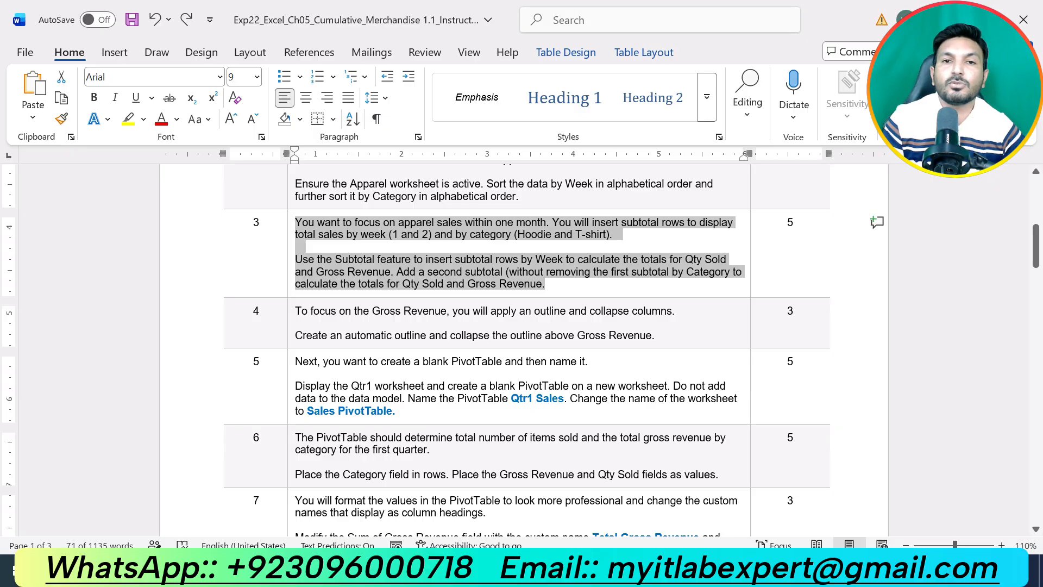
pyautogui.moveTo(656, 336); pyautogui.dragTo(330, 313)
pyautogui.click(410, 283)
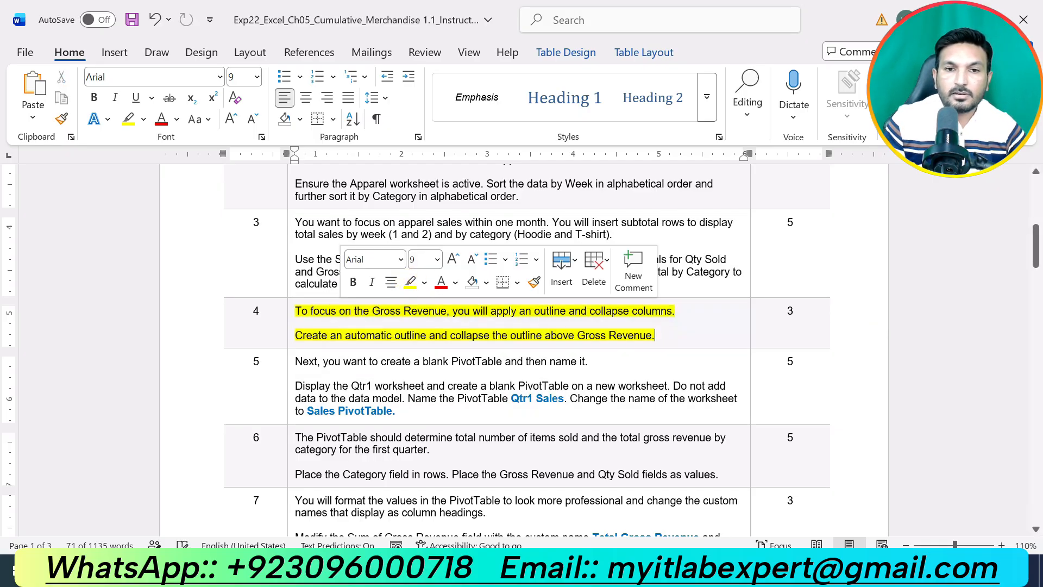
pyautogui.click(435, 335)
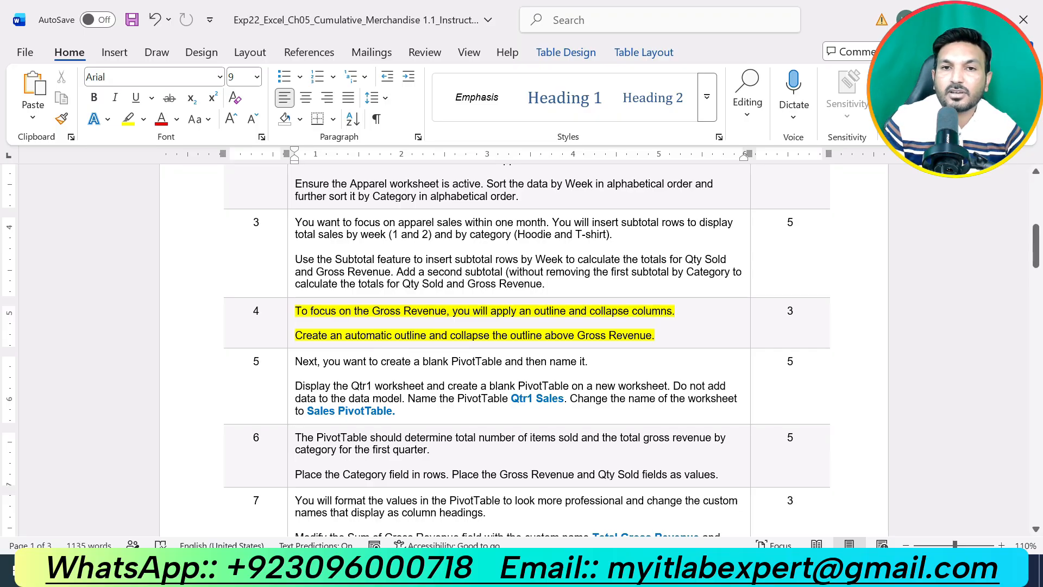
pyautogui.click(656, 334)
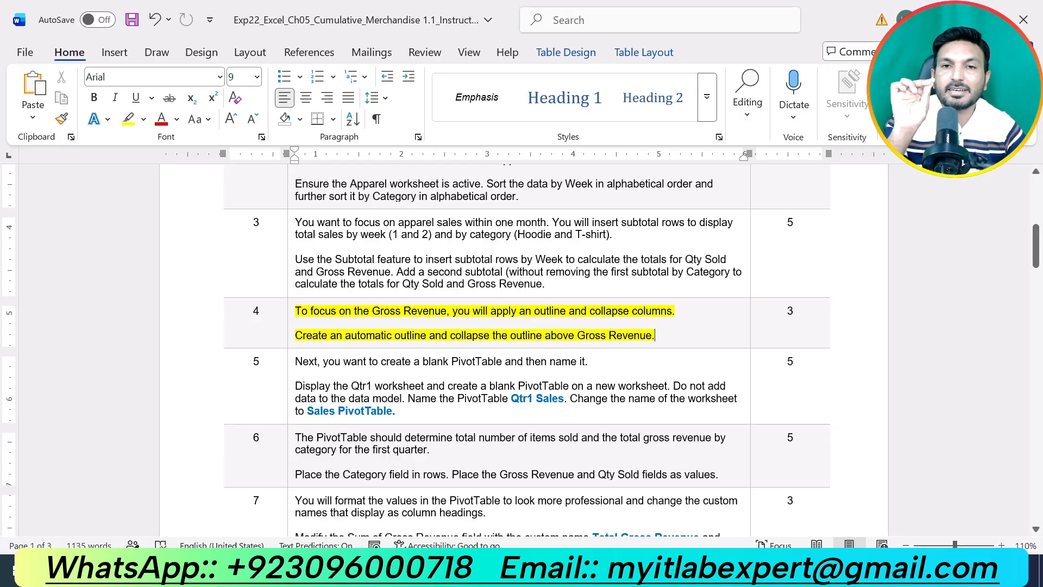
# Step: Switch to the Excel workbook and create an automatic outline on the Apparel worksheet, modifying the existing outline
pyautogui.hotkey('alt', 'Tab')
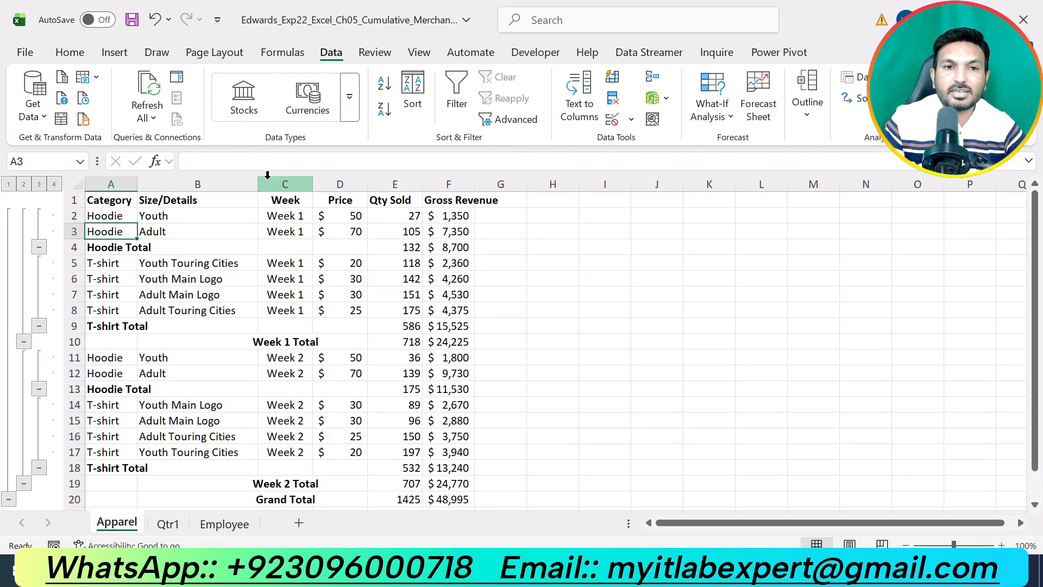
pyautogui.click(806, 103)
pyautogui.click(807, 179)
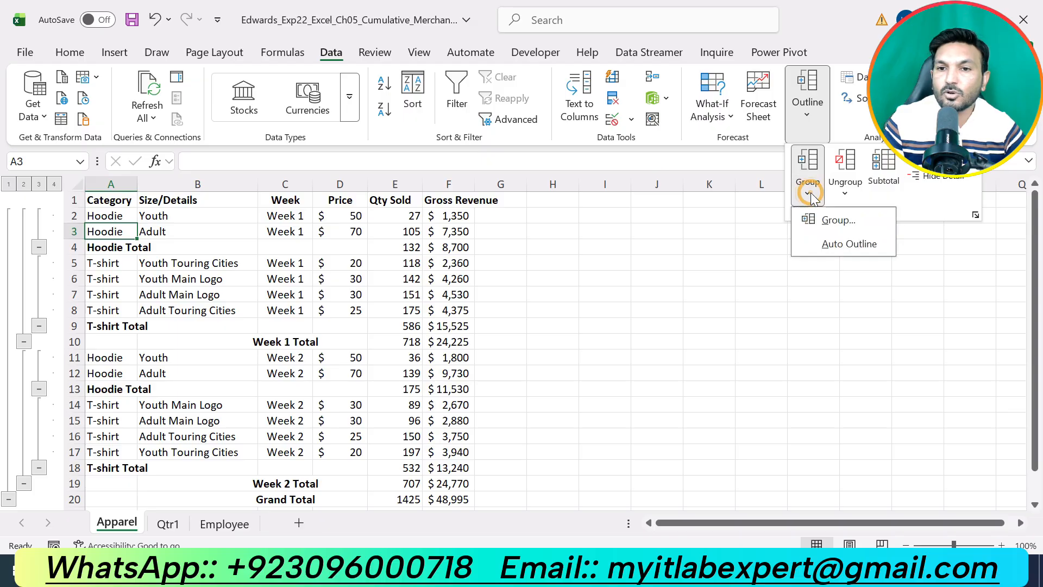
pyautogui.click(841, 245)
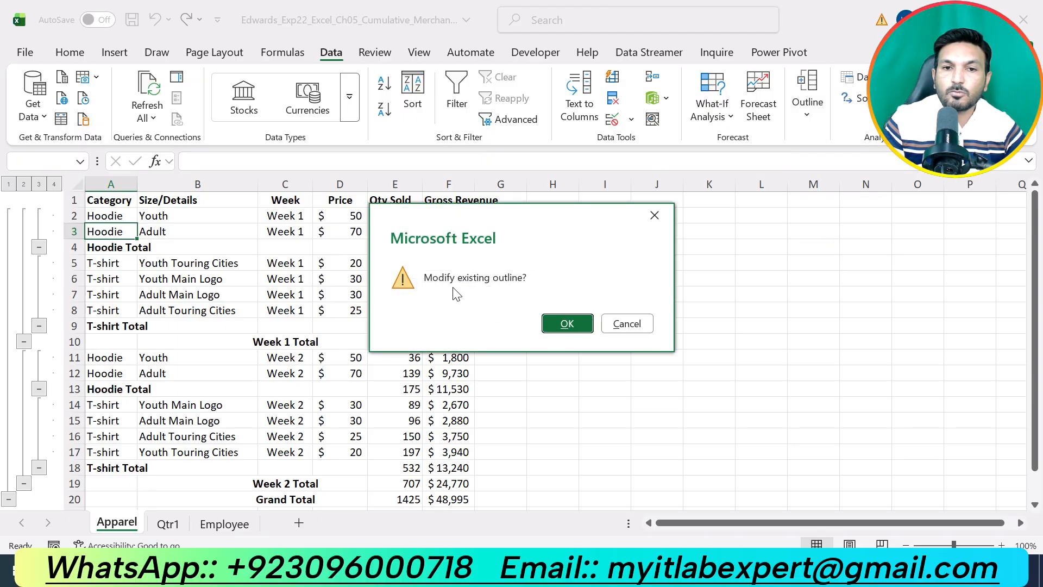
pyautogui.click(567, 323)
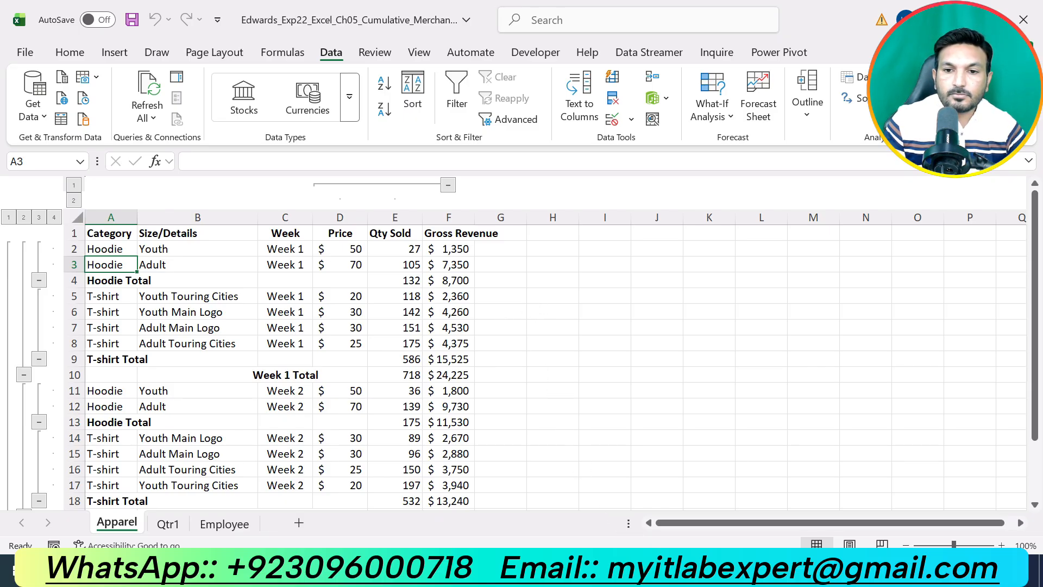
# Step: Check step 4 in the Word instructions, collapse the column outline above Gross Revenue, and expand it again
pyautogui.hotkey('alt', 'Tab')
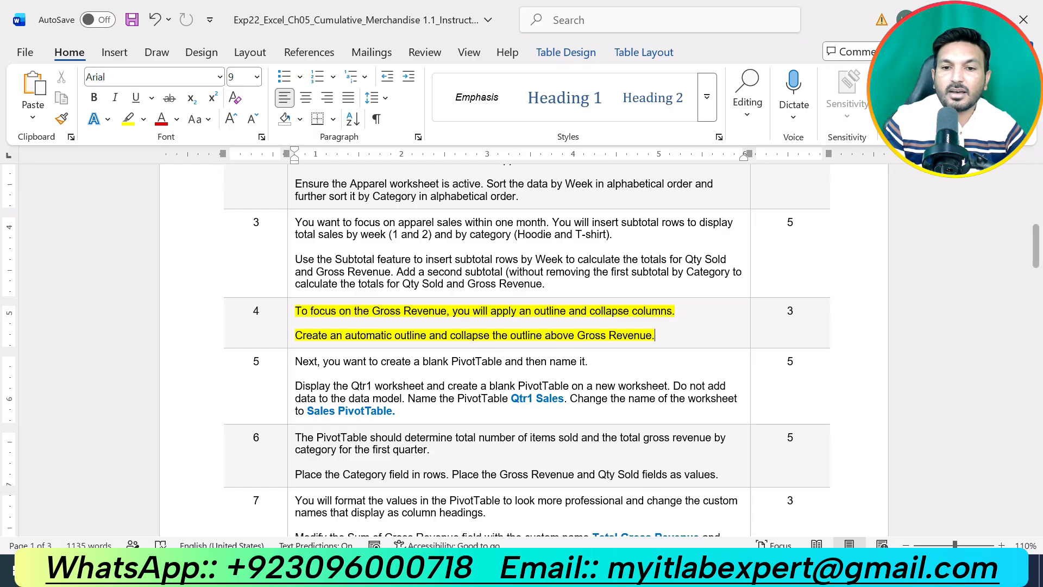
pyautogui.hotkey('alt', 'Tab')
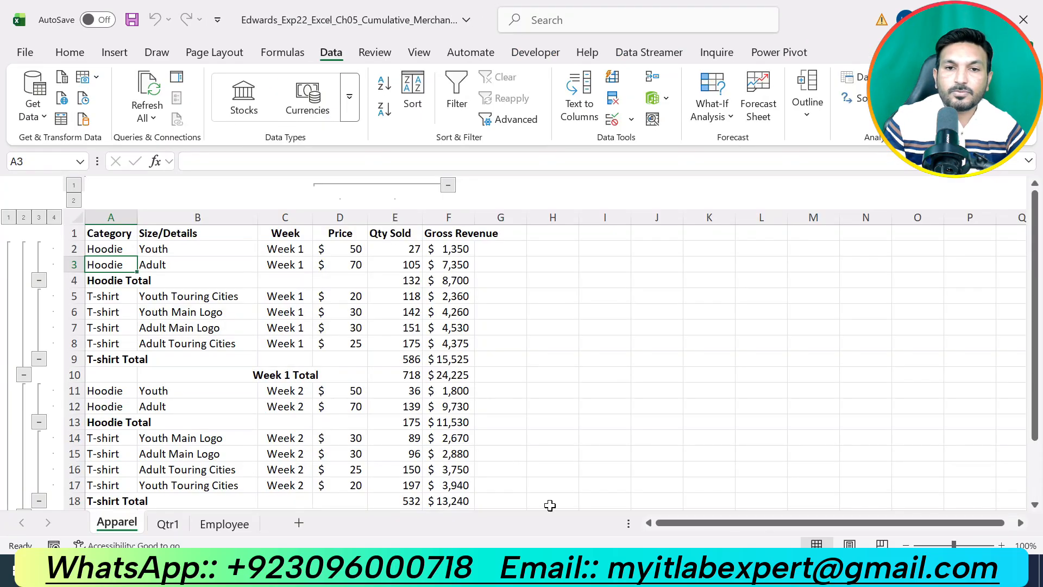
pyautogui.click(448, 185)
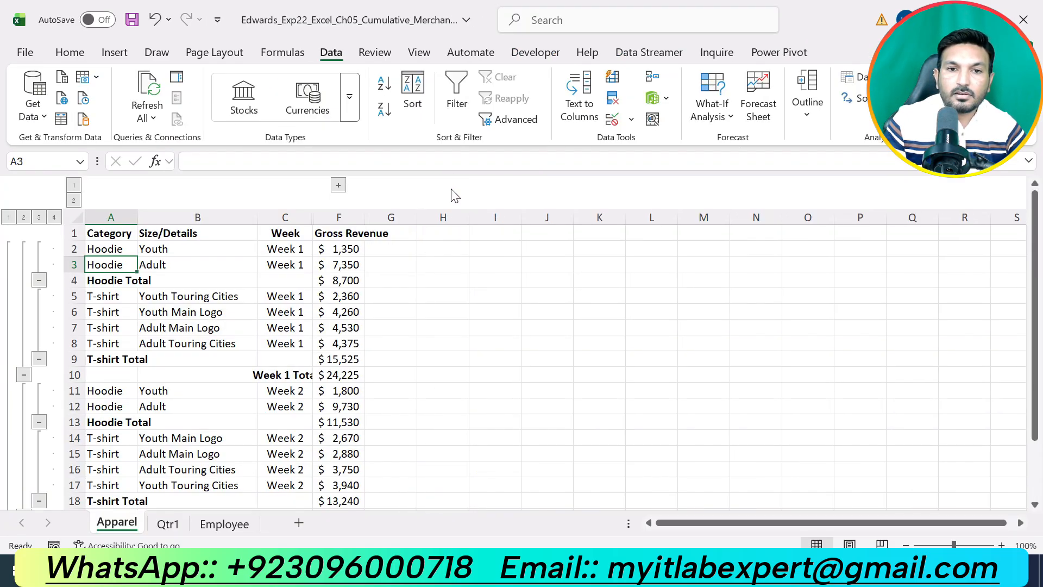
pyautogui.click(339, 185)
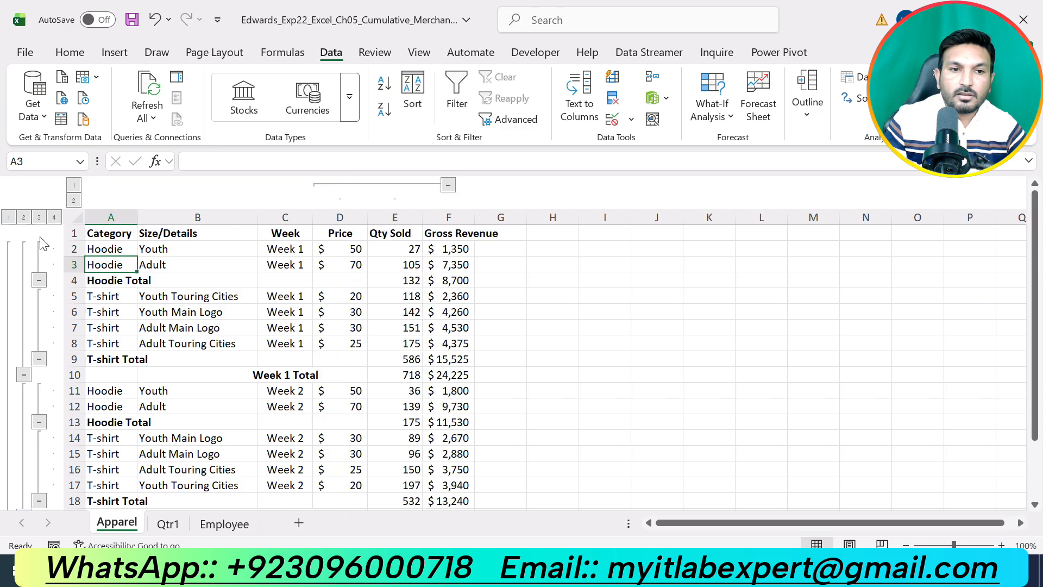
# Step: Preview row outline levels 2 and 1 on the Apparel worksheet, and set the row outline to level 3
pyautogui.click(24, 217)
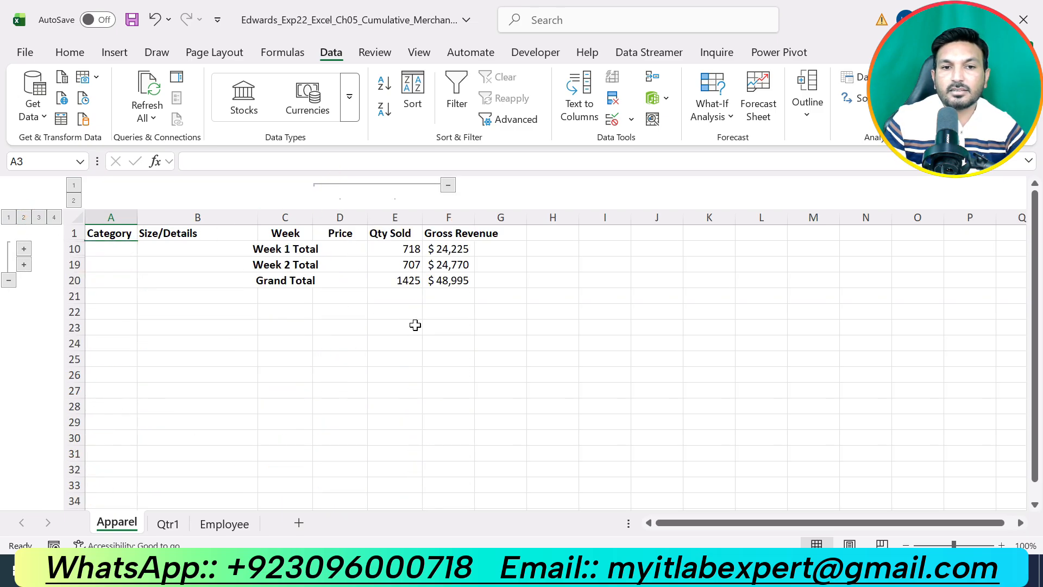
pyautogui.click(9, 217)
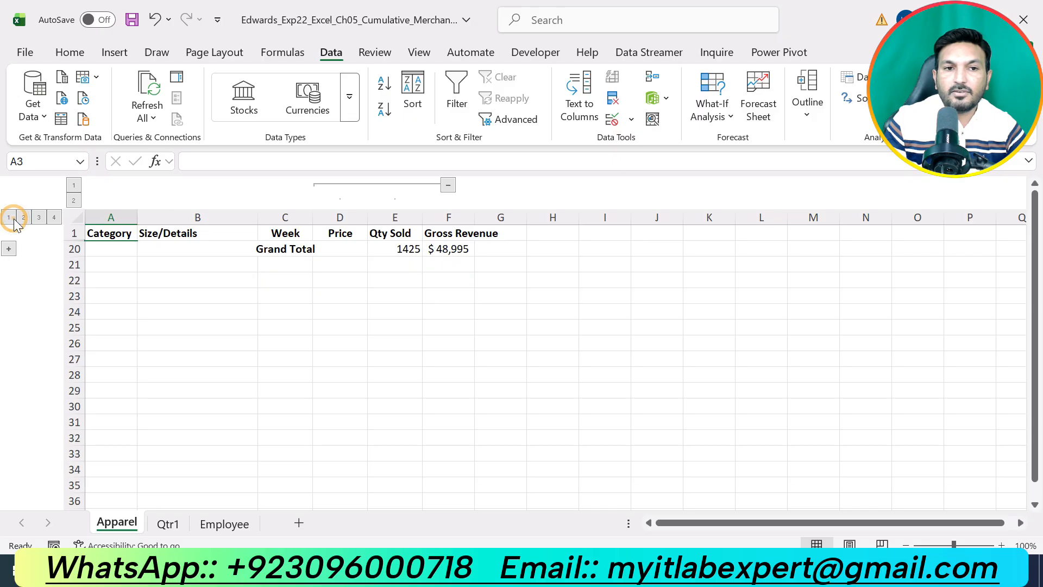
pyautogui.click(23, 217)
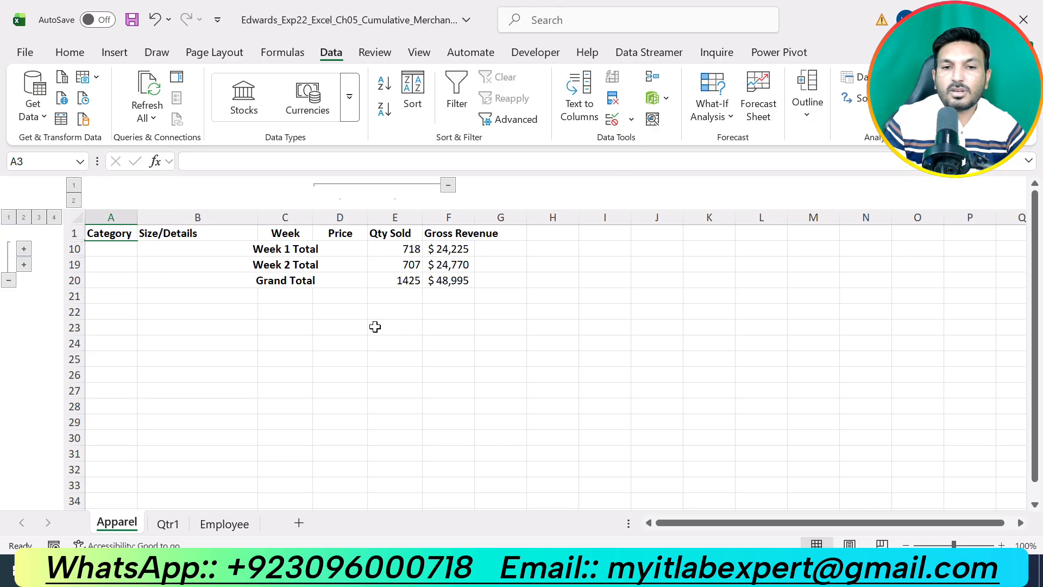
pyautogui.click(39, 217)
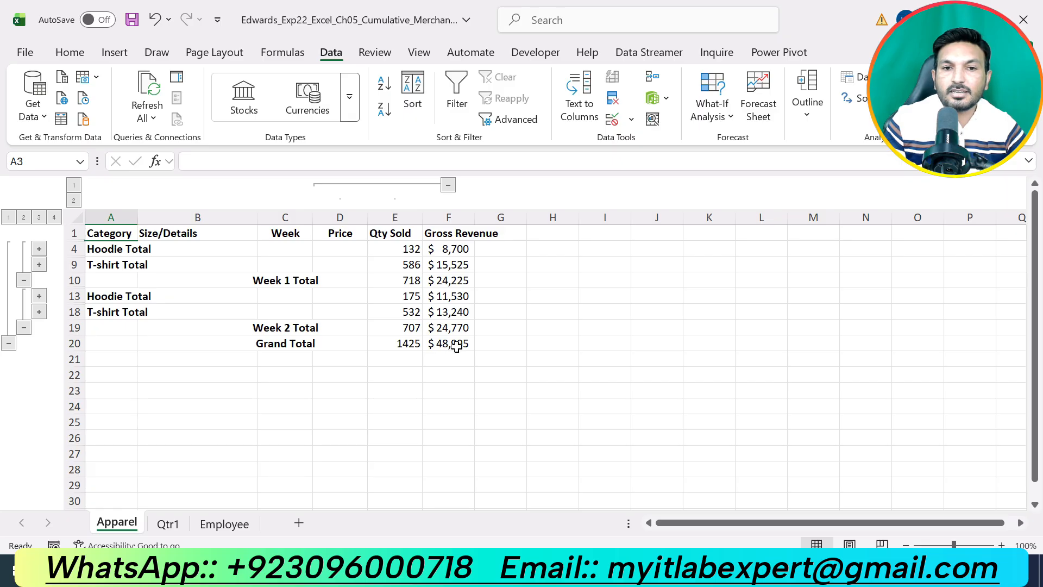
# Step: Switch to the Word instructions, remove the highlight from step 4, and highlight the step 5 text in yellow
pyautogui.hotkey('alt', 'Tab')
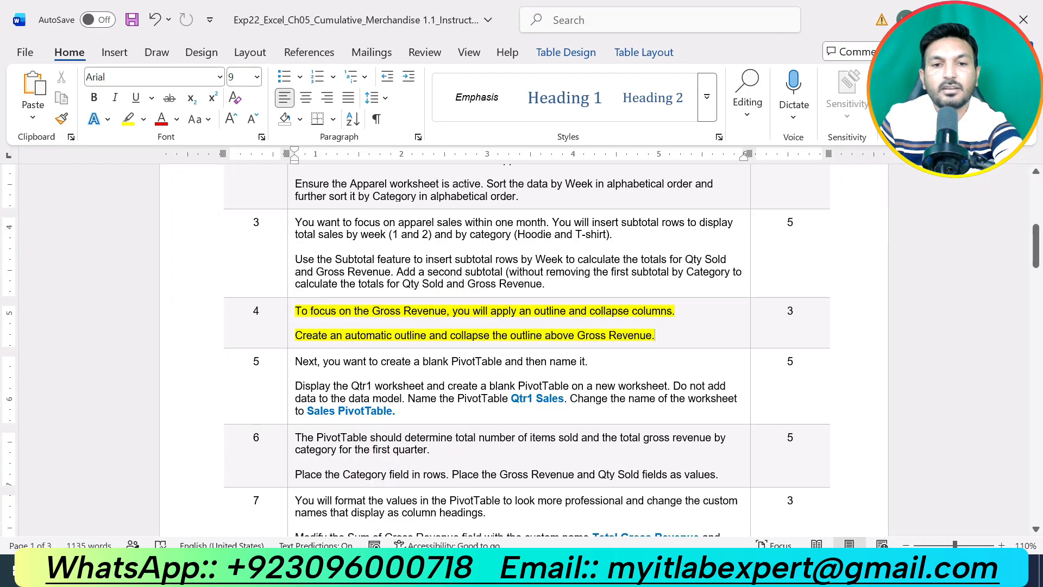
pyautogui.hotkey('ctrl', 'z')
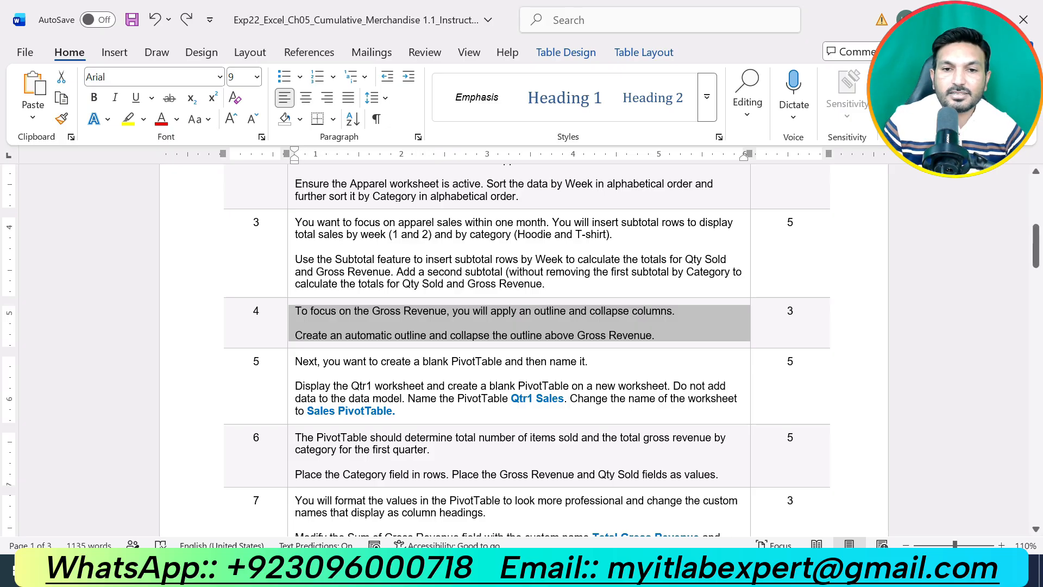
pyautogui.scroll(-1, 521, 348)
pyautogui.scroll(-2, 522, 348)
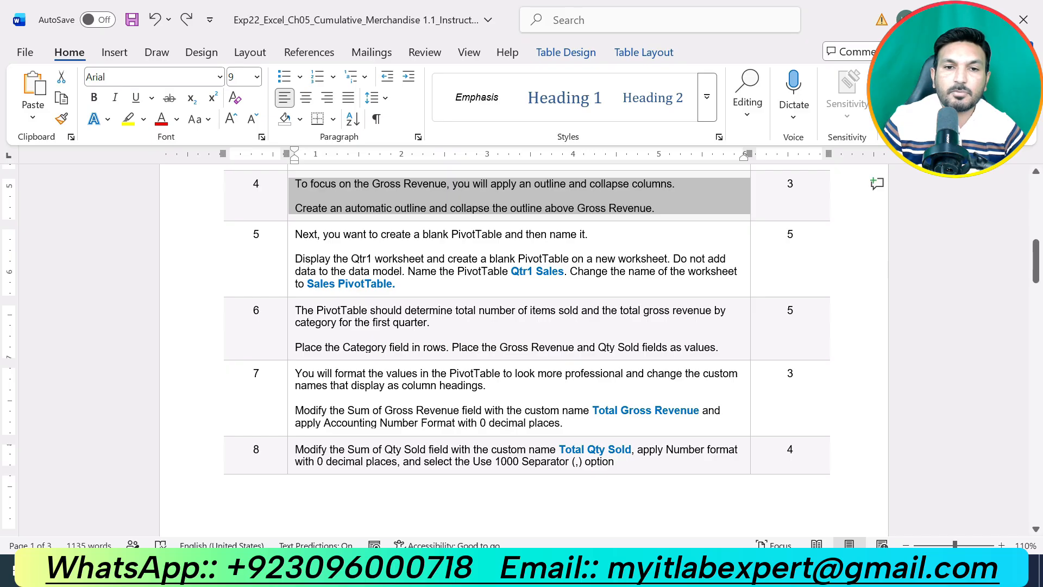
pyautogui.moveTo(402, 283); pyautogui.dragTo(295, 233)
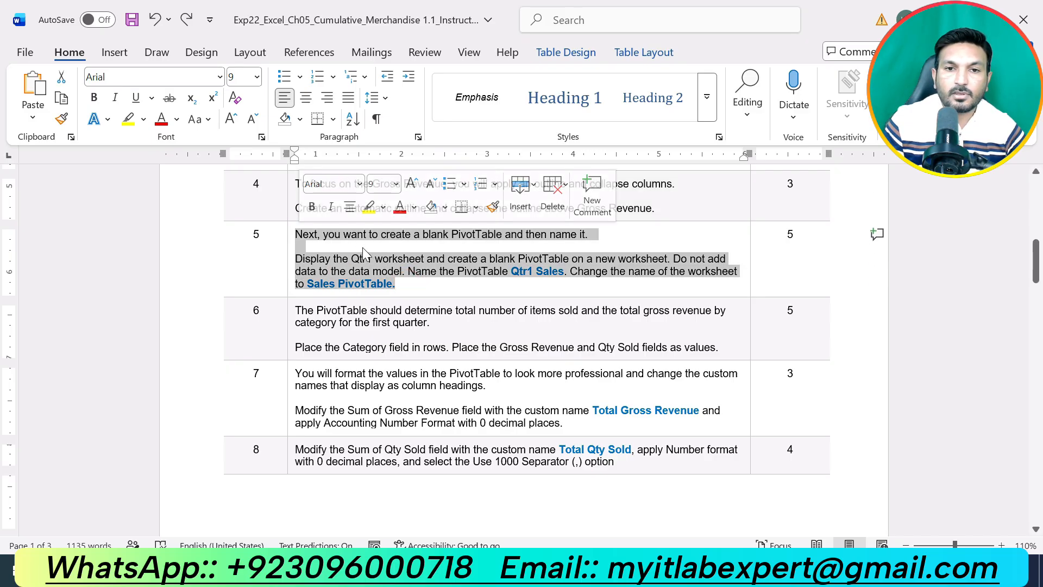
pyautogui.click(368, 207)
pyautogui.click(393, 271)
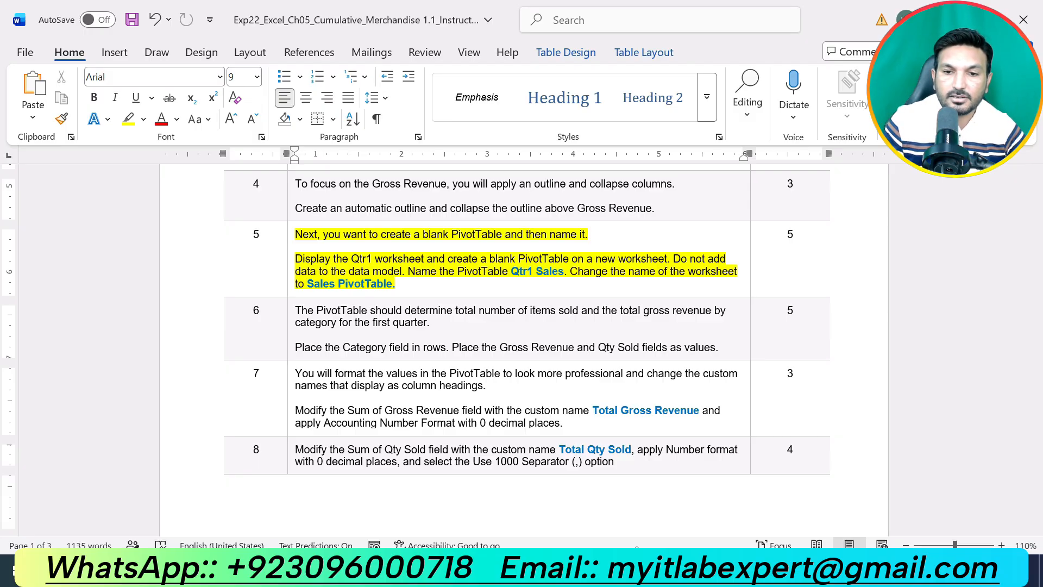
# Step: Switch to the Excel workbook and create a blank PivotTable from the Qtr1 data range A3:H57 on a new worksheet, without the data model
pyautogui.click(326, 570)
pyautogui.click(169, 524)
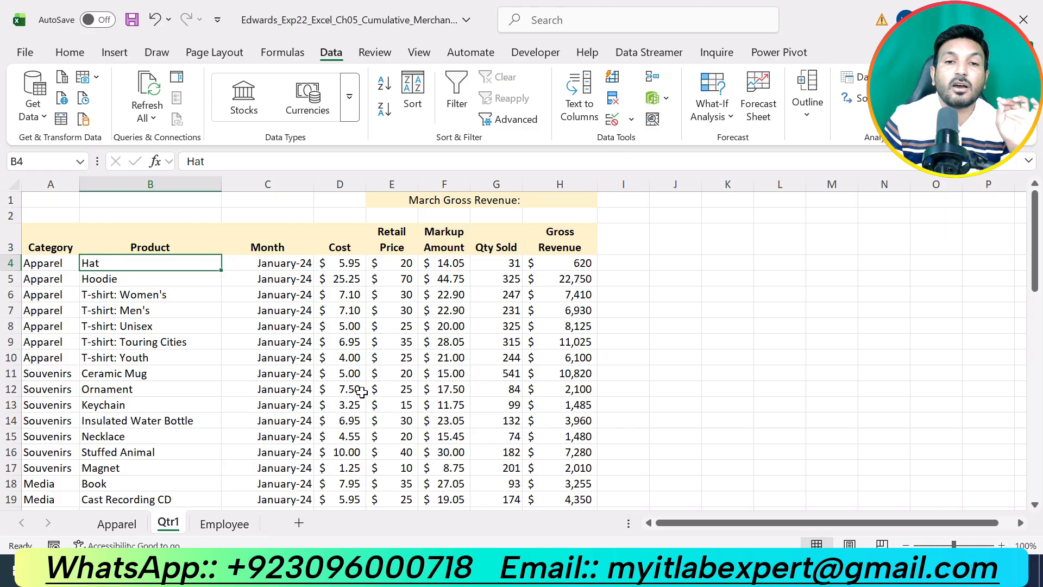
pyautogui.click(94, 305)
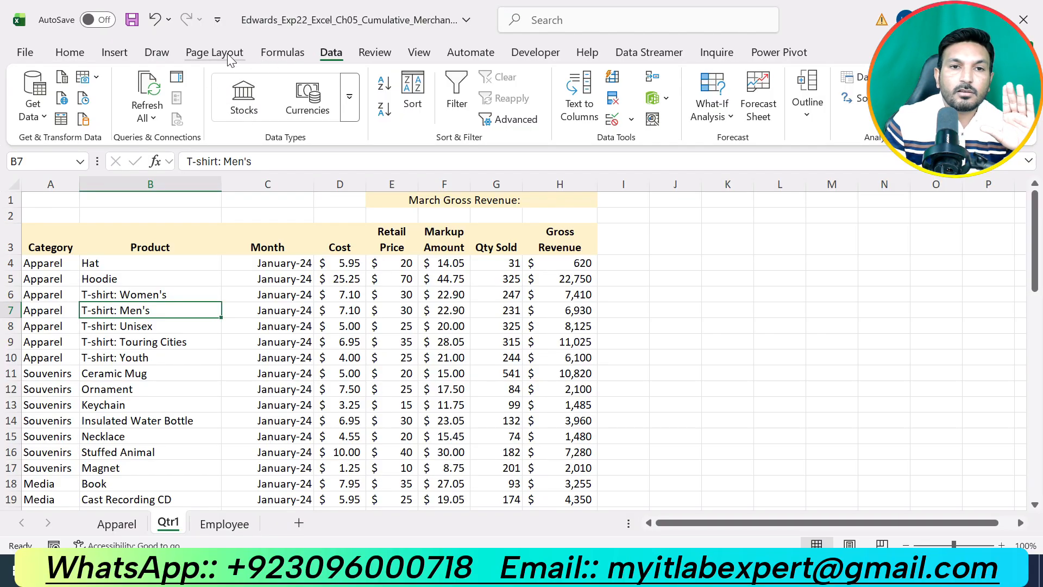
pyautogui.click(114, 52)
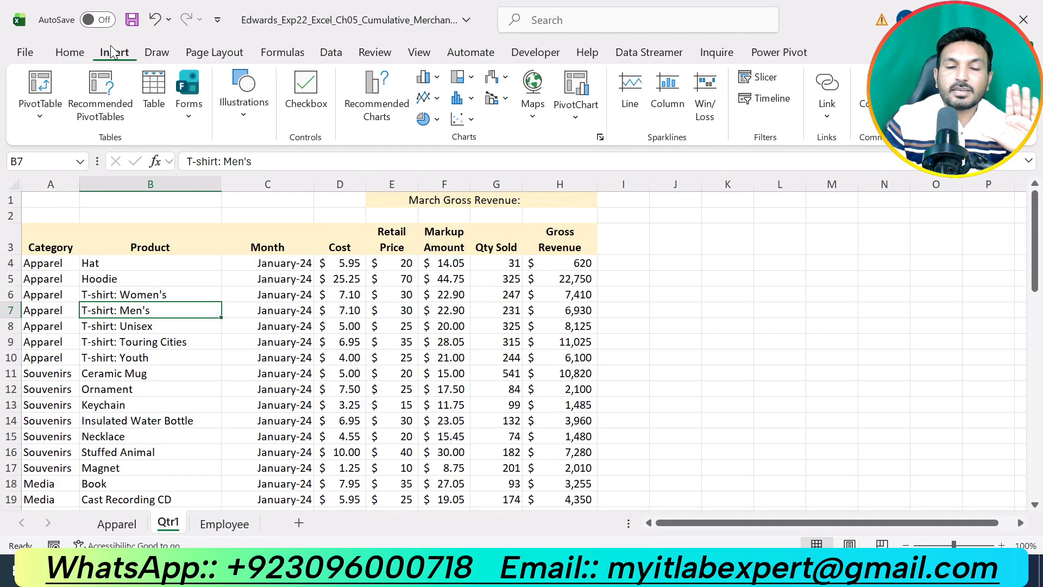
pyautogui.click(40, 112)
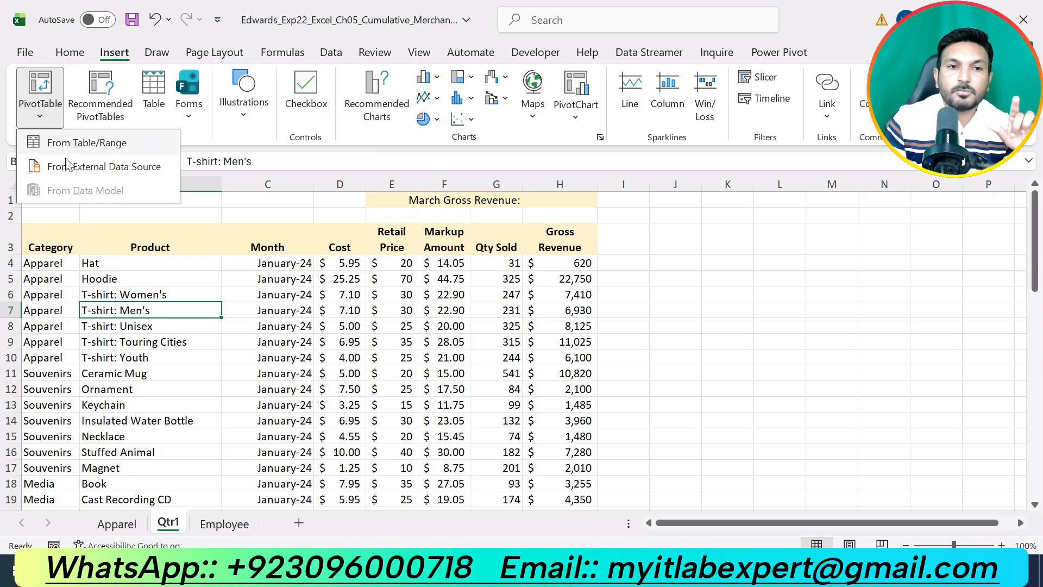
pyautogui.click(71, 142)
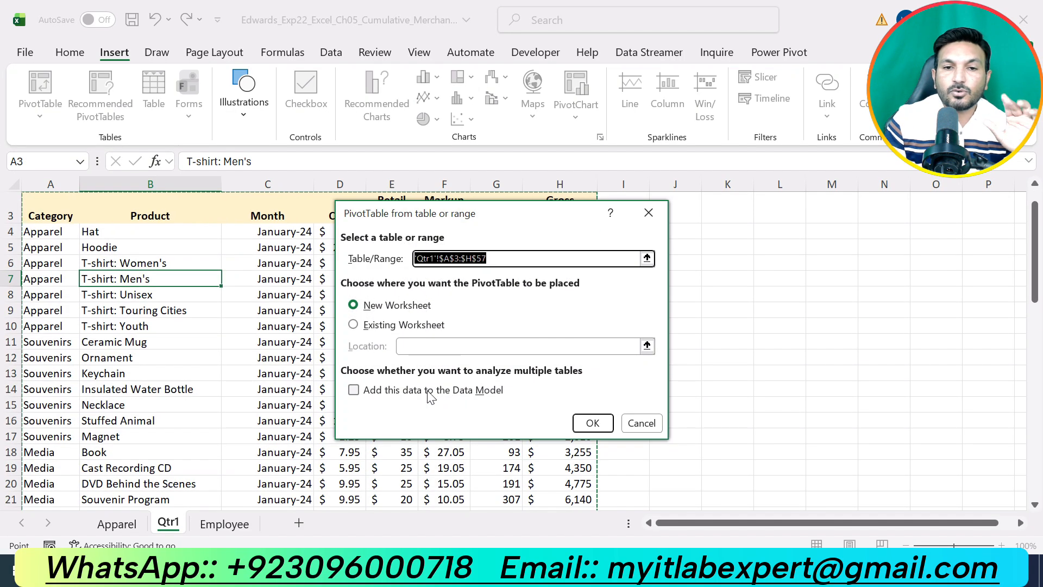
pyautogui.scroll(1, 130, 263)
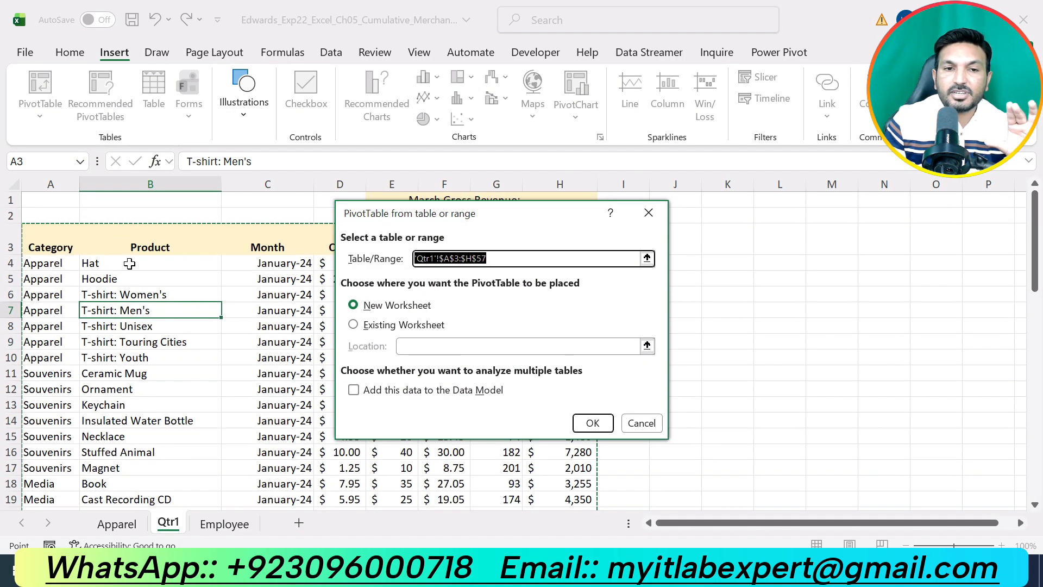
pyautogui.scroll(-15, 130, 263)
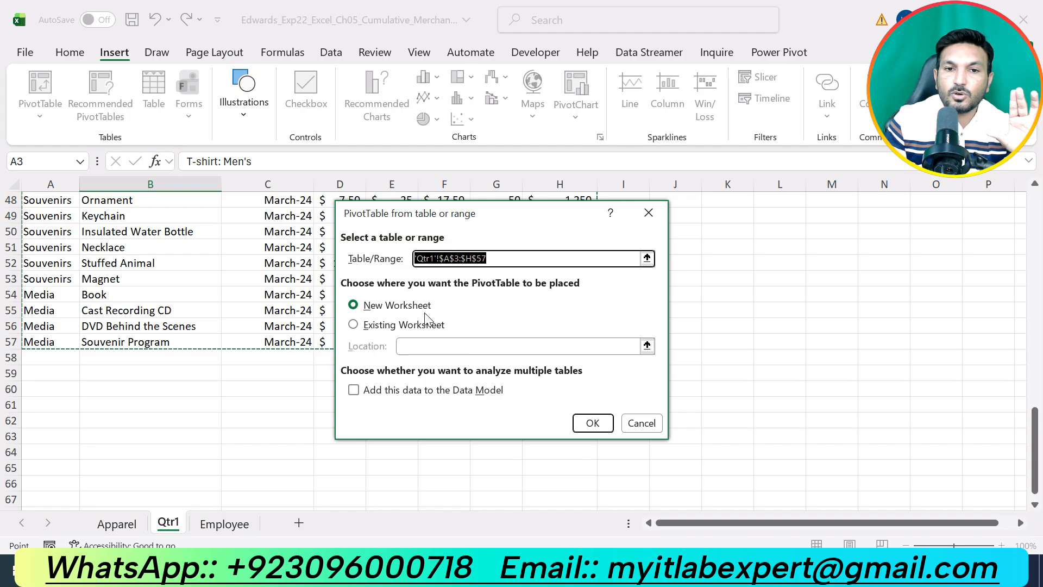
pyautogui.click(404, 306)
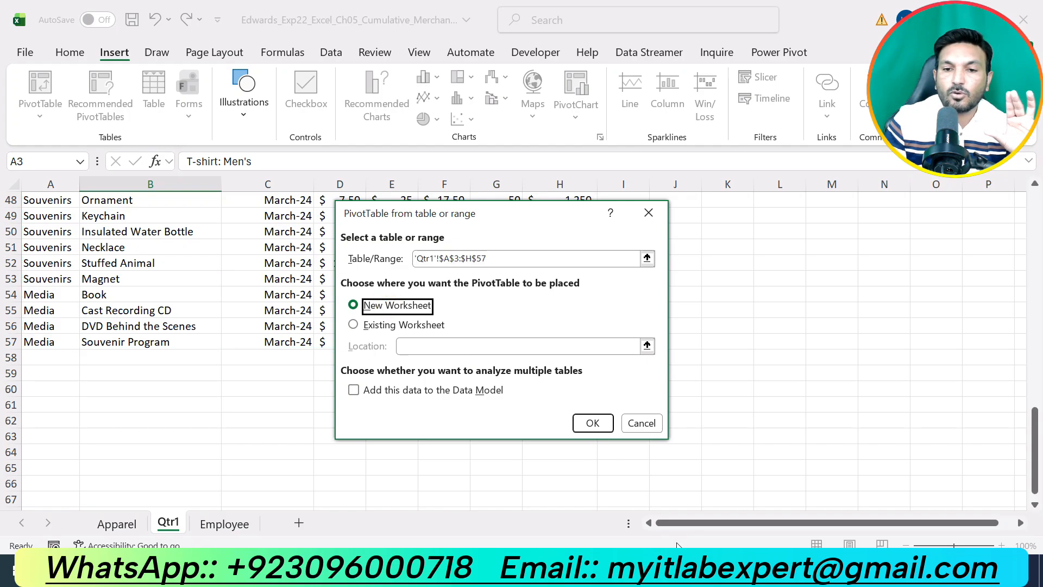
pyautogui.hotkey('alt', 'Tab')
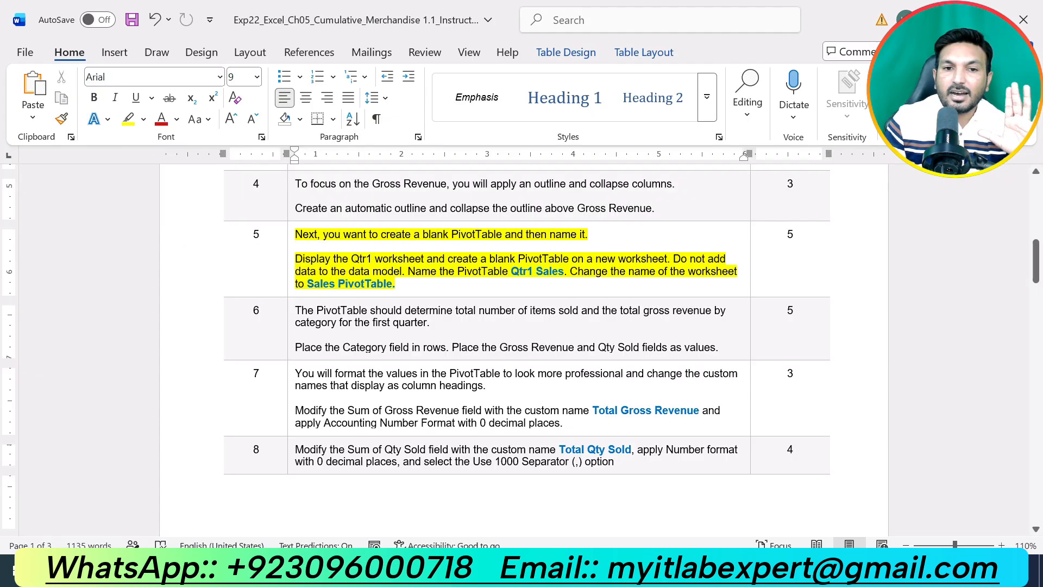
pyautogui.hotkey('alt', 'Tab')
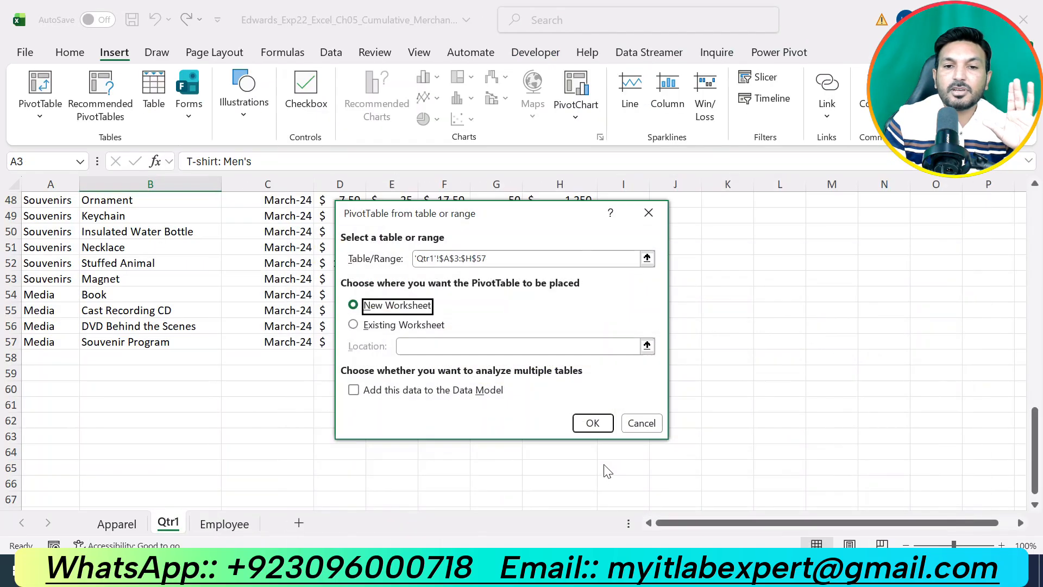
pyautogui.click(587, 423)
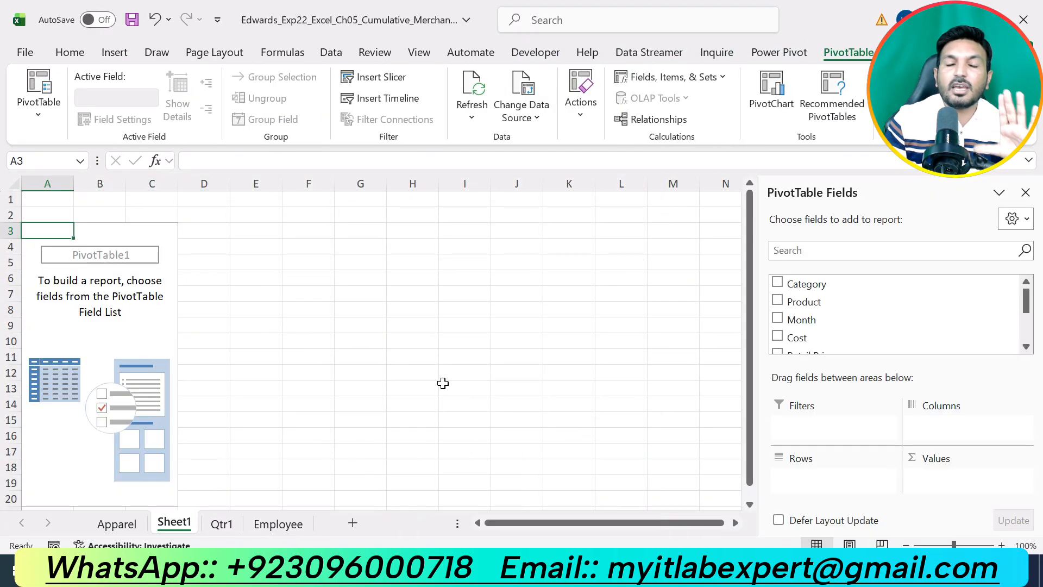
# Step: Check the PivotTable name in step 5 of the Word instructions, and name the blank PivotTable Qtr1 Sales in Excel
pyautogui.hotkey('alt', 'Tab')
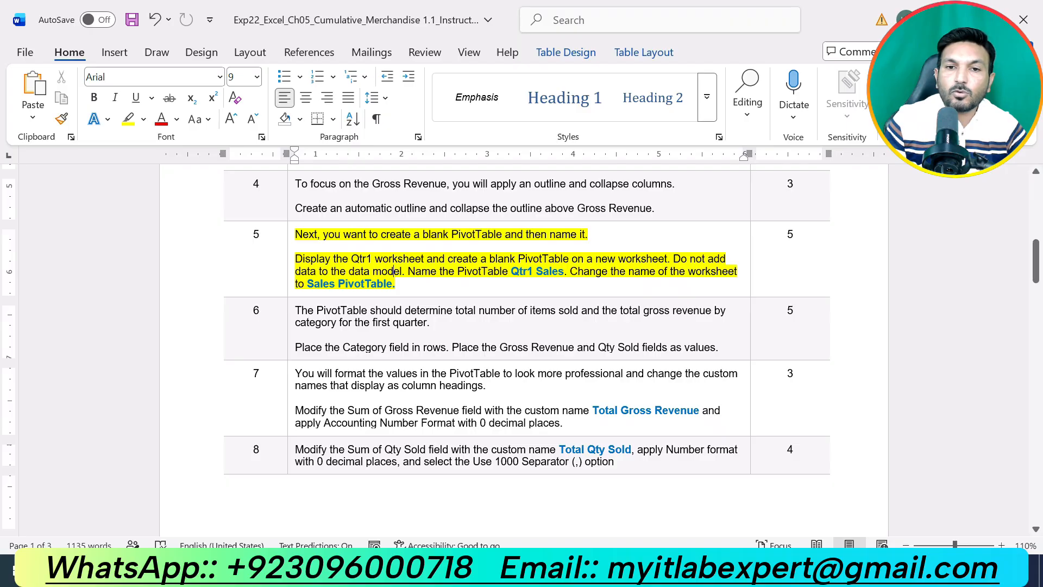
pyautogui.moveTo(511, 271); pyautogui.dragTo(564, 271)
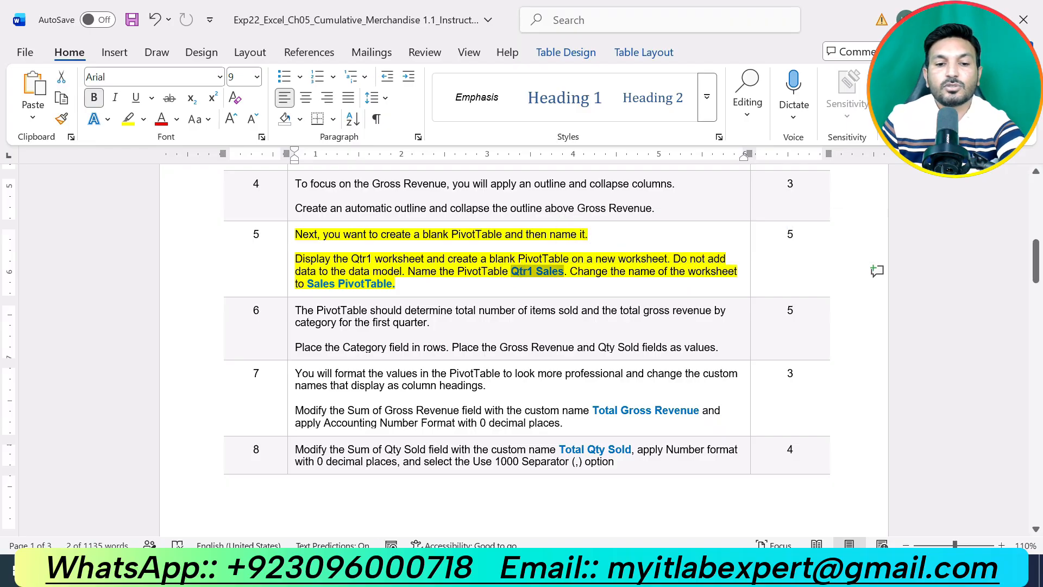
pyautogui.hotkey('alt', 'Tab')
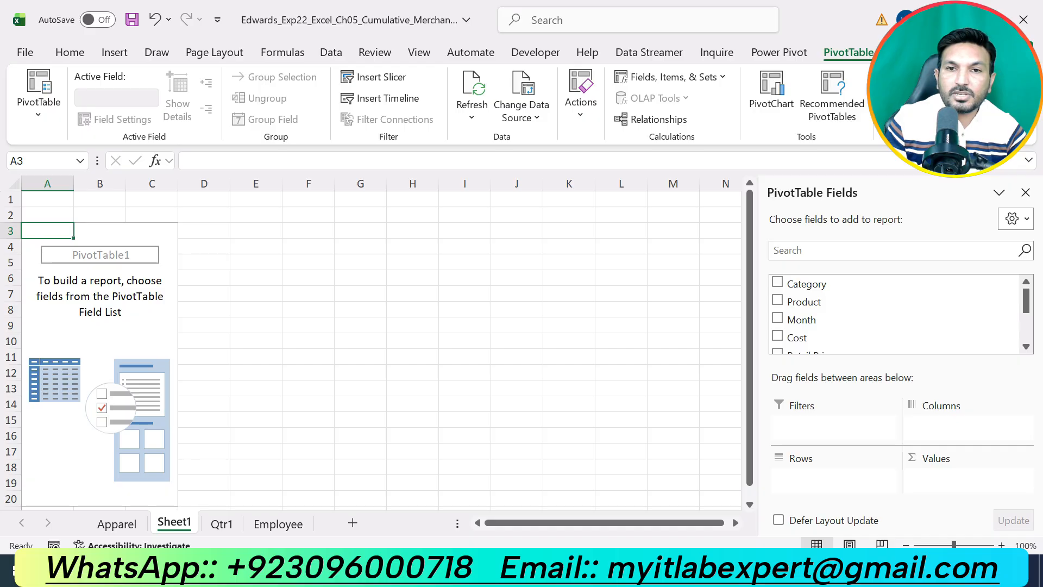
pyautogui.click(956, 52)
pyautogui.click(847, 53)
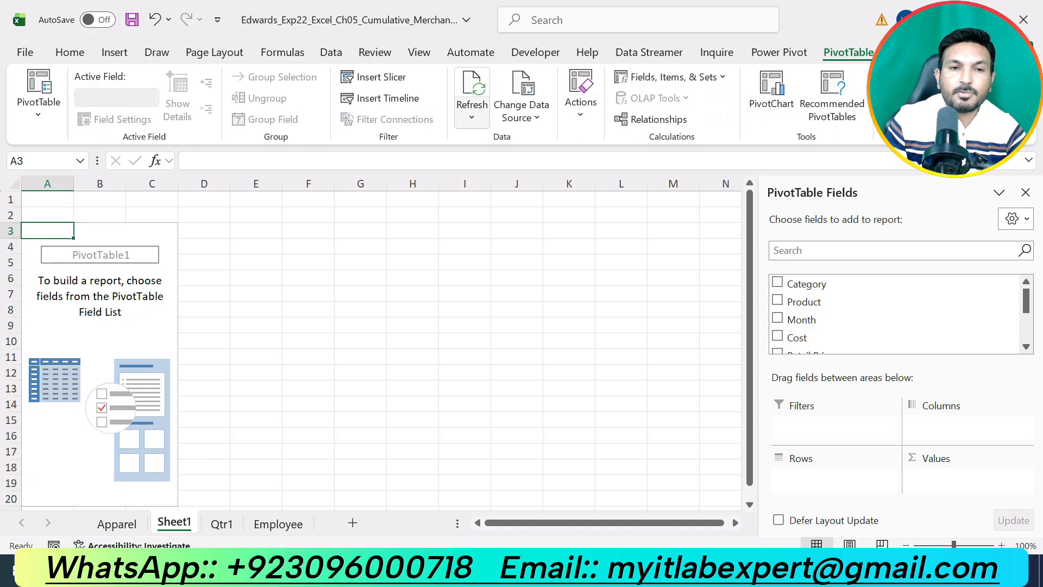
pyautogui.click(368, 321)
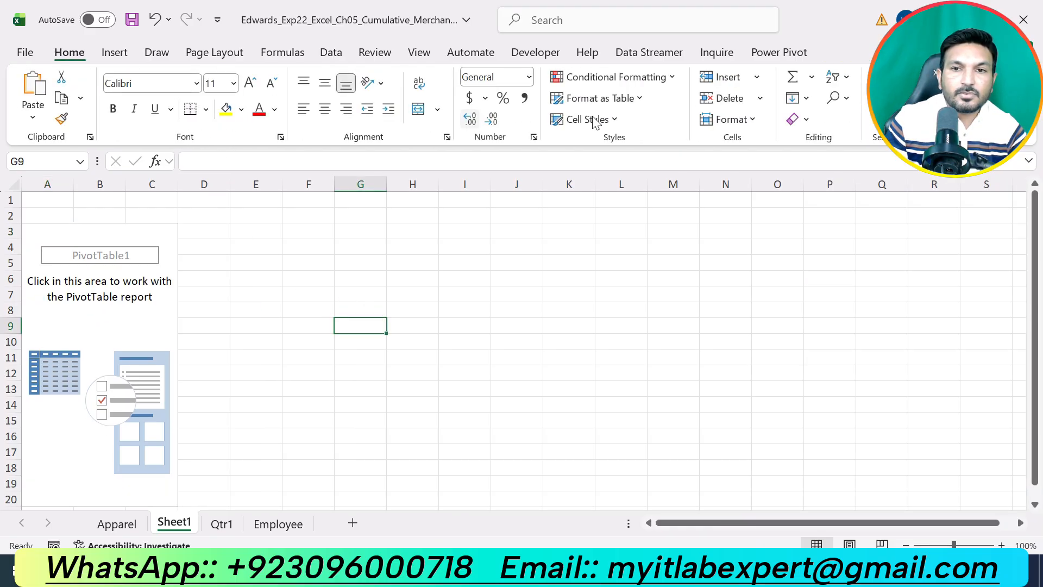
pyautogui.click(143, 326)
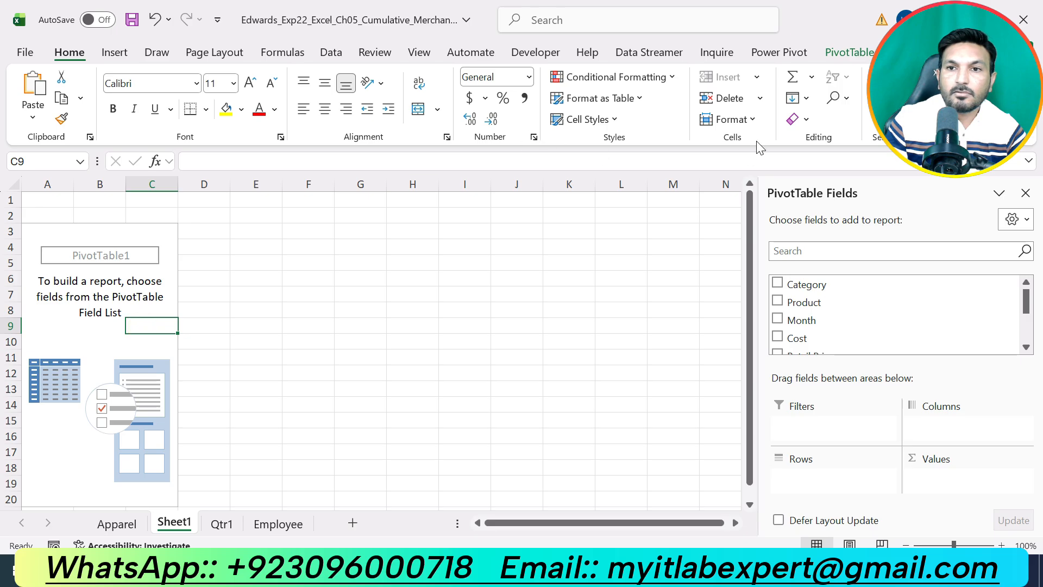
pyautogui.click(848, 52)
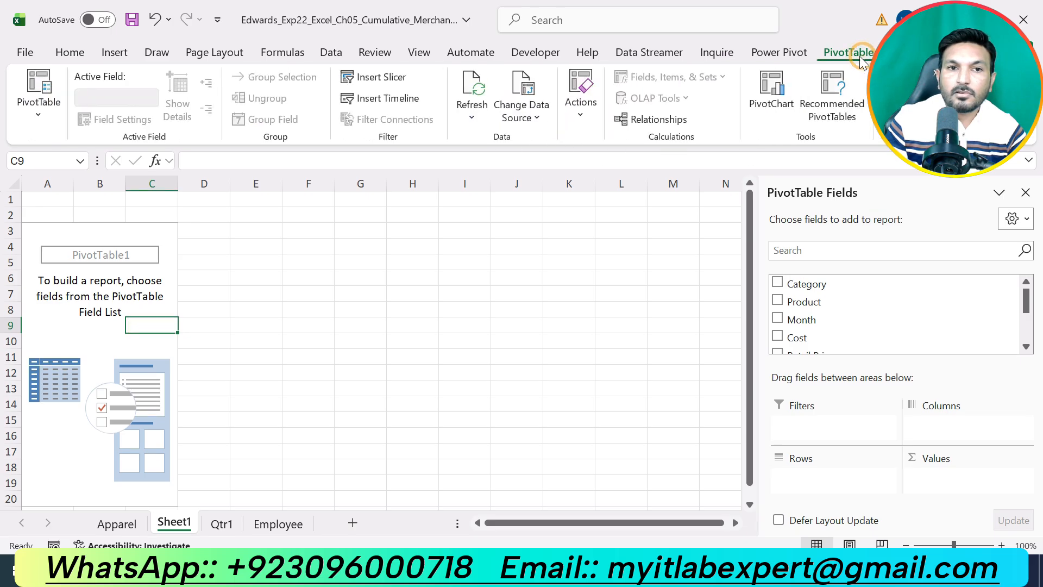
pyautogui.click(39, 108)
pyautogui.click(60, 175)
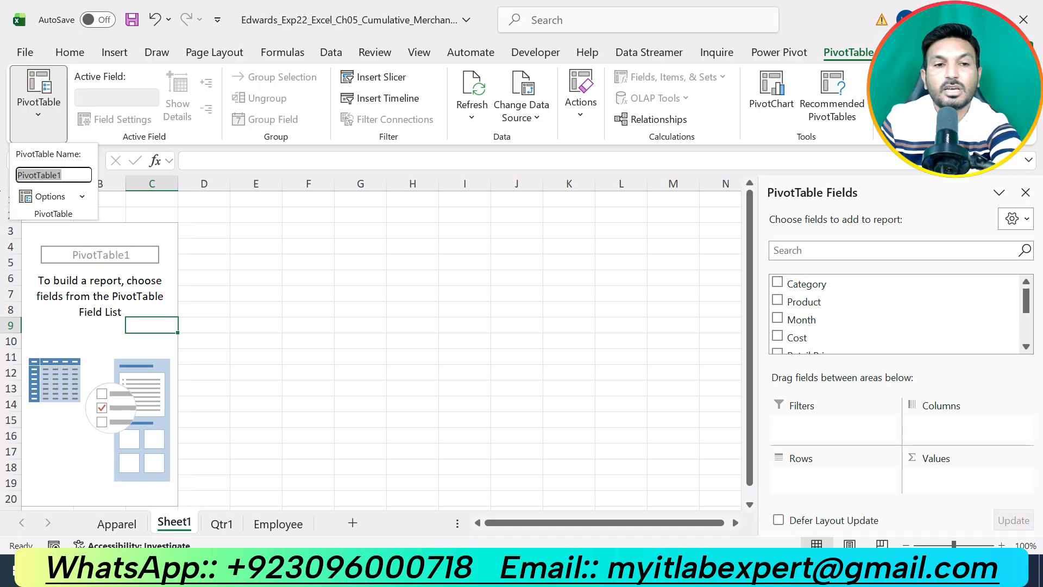
pyautogui.write('Qtr1 Sales')
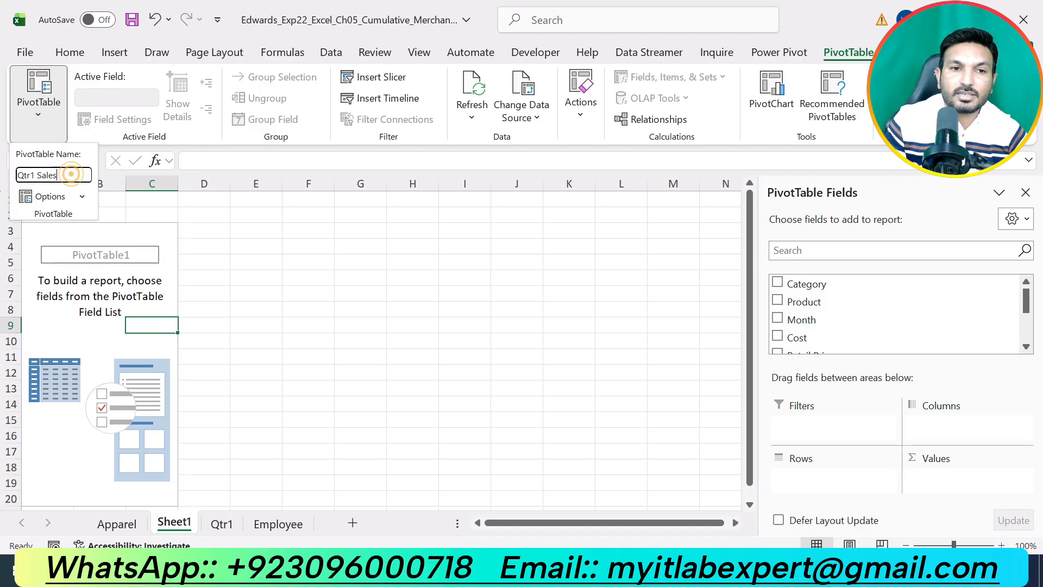
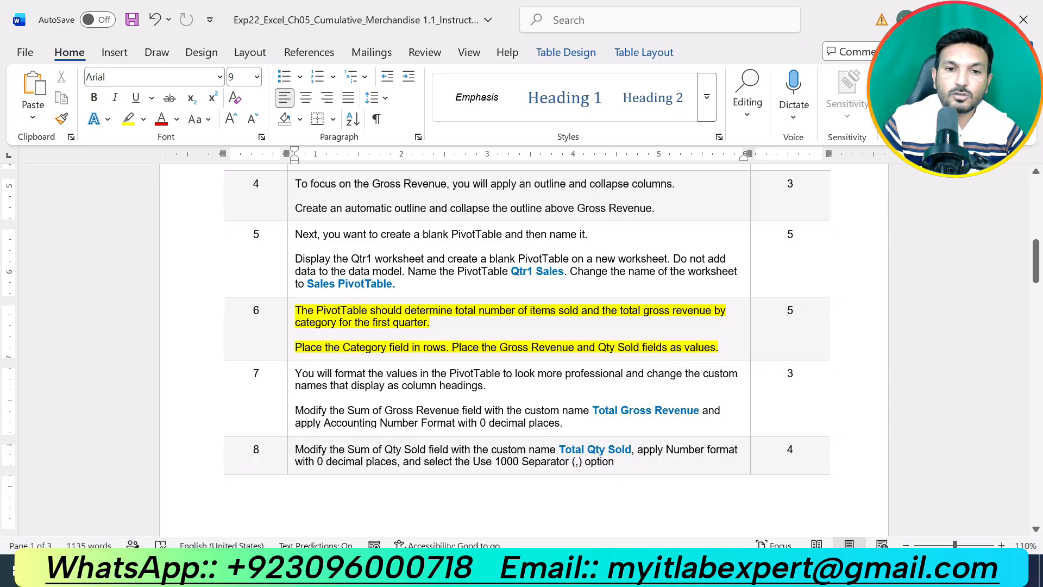
# Step: Check the row field in step 6 of the Word instructions, and place the Category field in the PivotTable's rows in Excel
pyautogui.moveTo(294, 347); pyautogui.dragTo(445, 347)
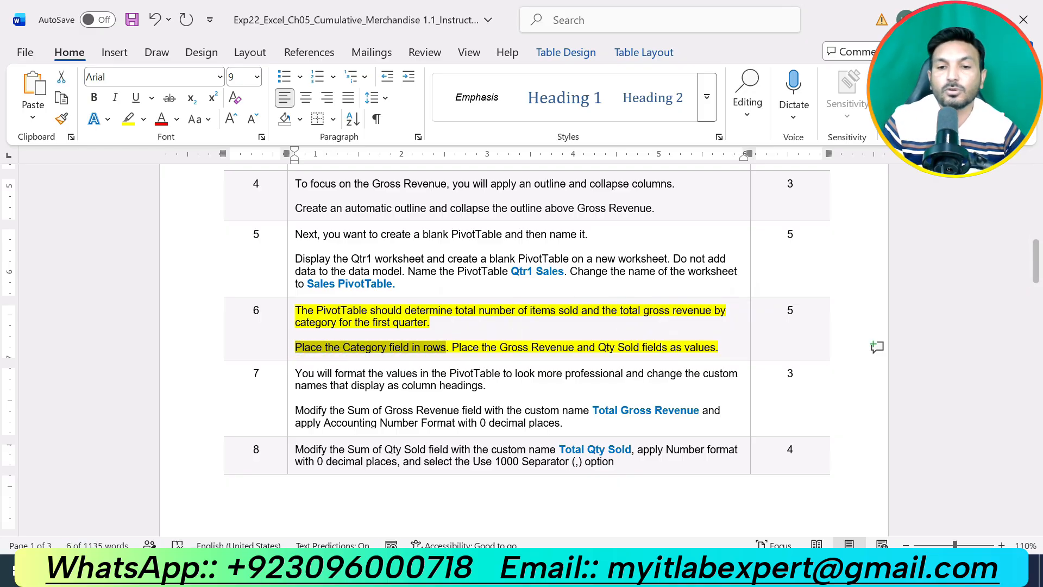
pyautogui.hotkey('alt', 'Tab')
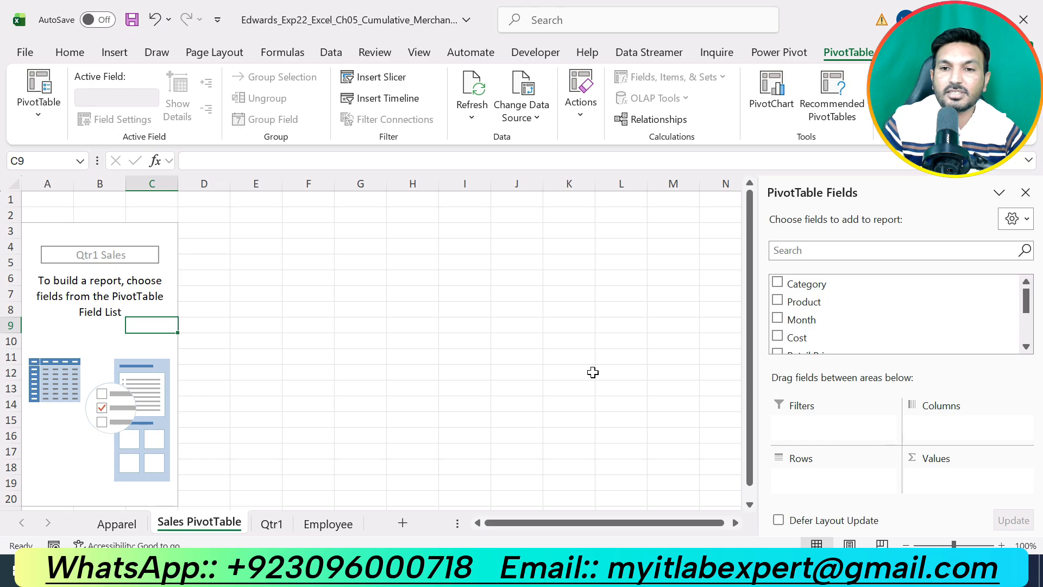
pyautogui.moveTo(822, 284); pyautogui.dragTo(828, 482)
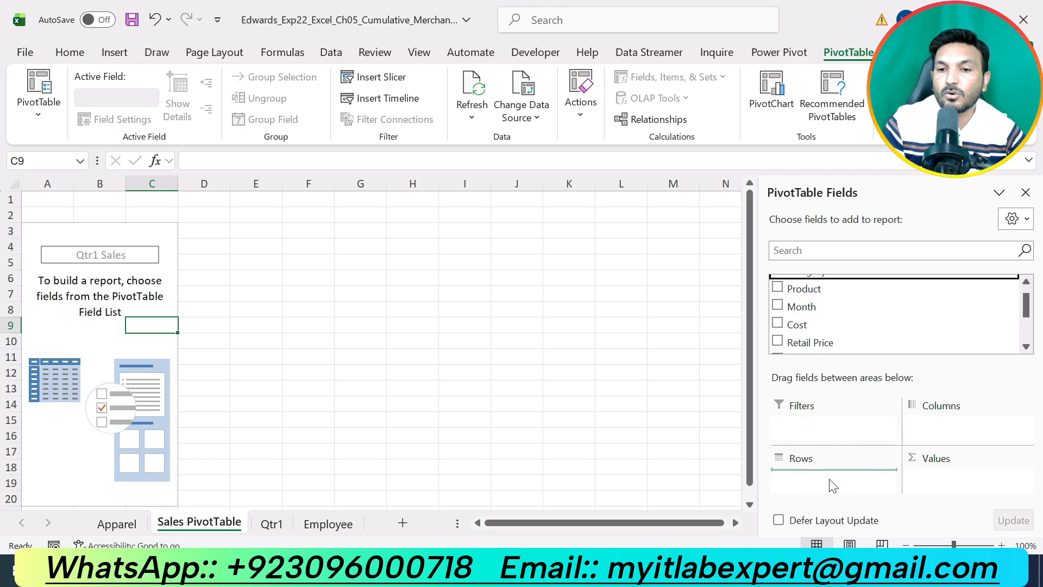
pyautogui.scroll(1, 809, 307)
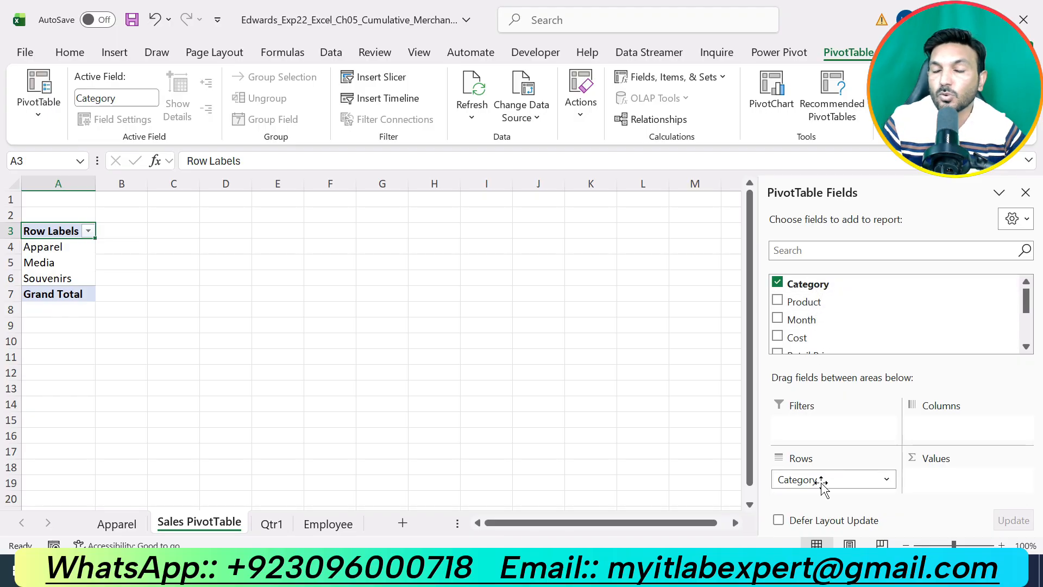
# Step: Check the value fields in the Word instructions, and add Gross Revenue and Qty Sold as values to the PivotTable in Excel
pyautogui.hotkey('alt', 'Tab')
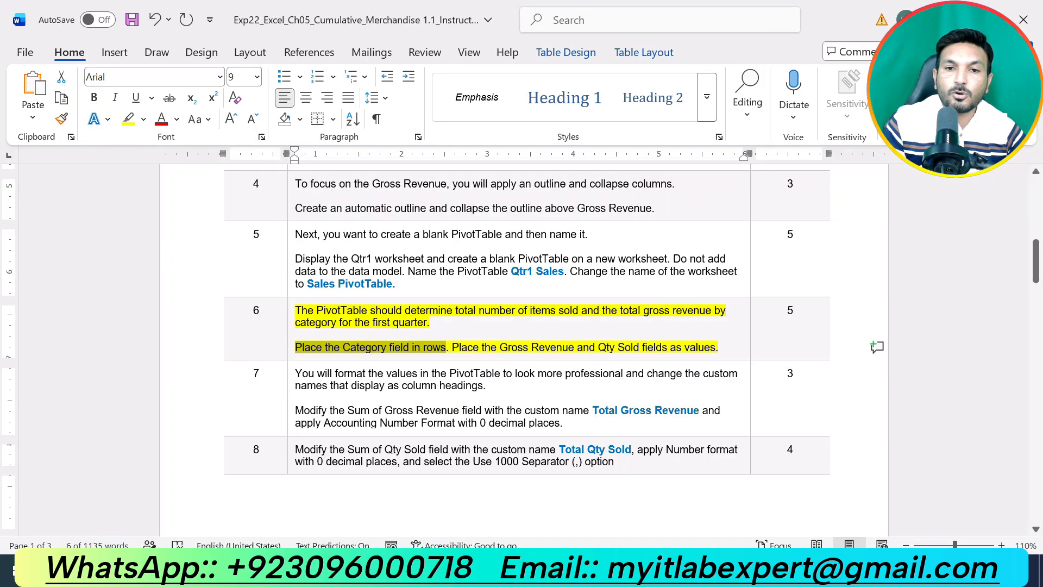
pyautogui.moveTo(499, 347); pyautogui.dragTo(665, 347)
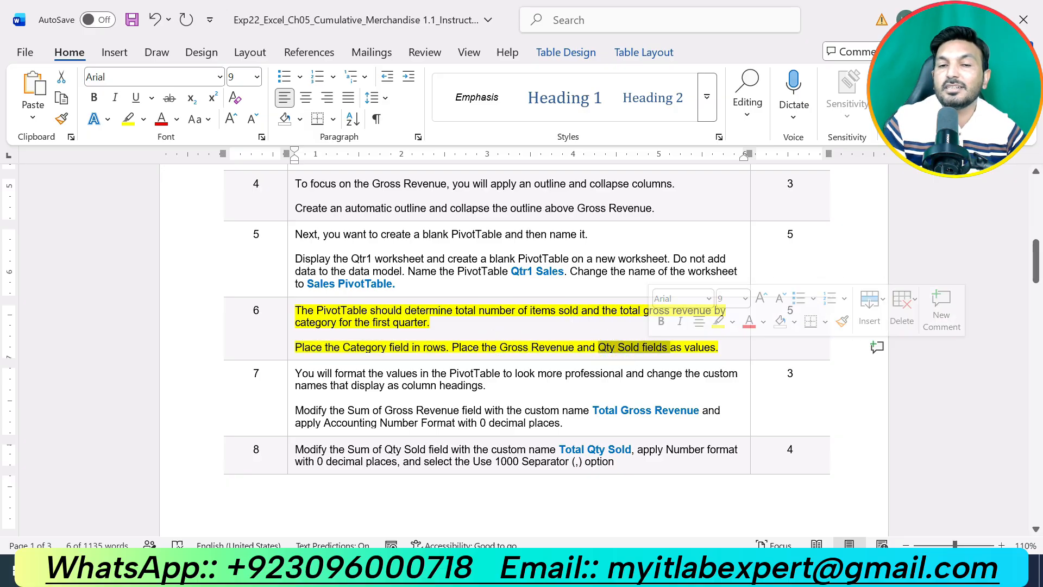
pyautogui.hotkey('alt', 'Tab')
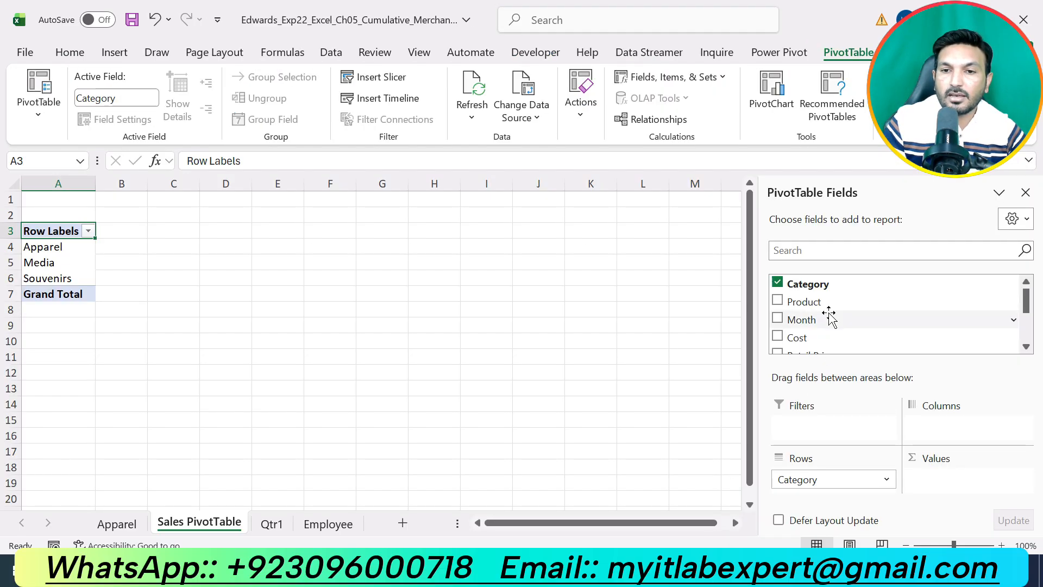
pyautogui.scroll(-3, 829, 317)
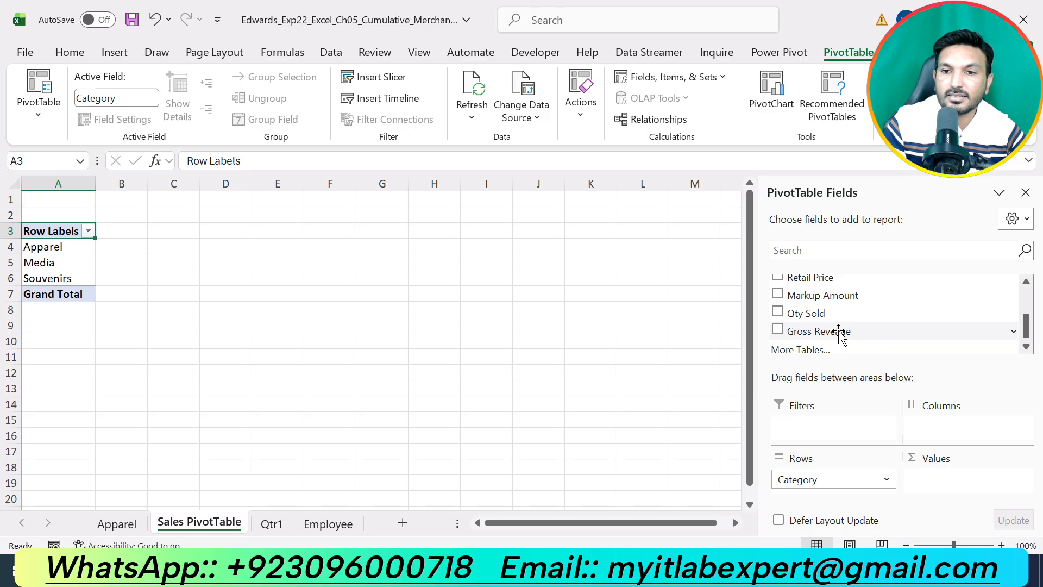
pyautogui.moveTo(839, 333); pyautogui.dragTo(954, 480)
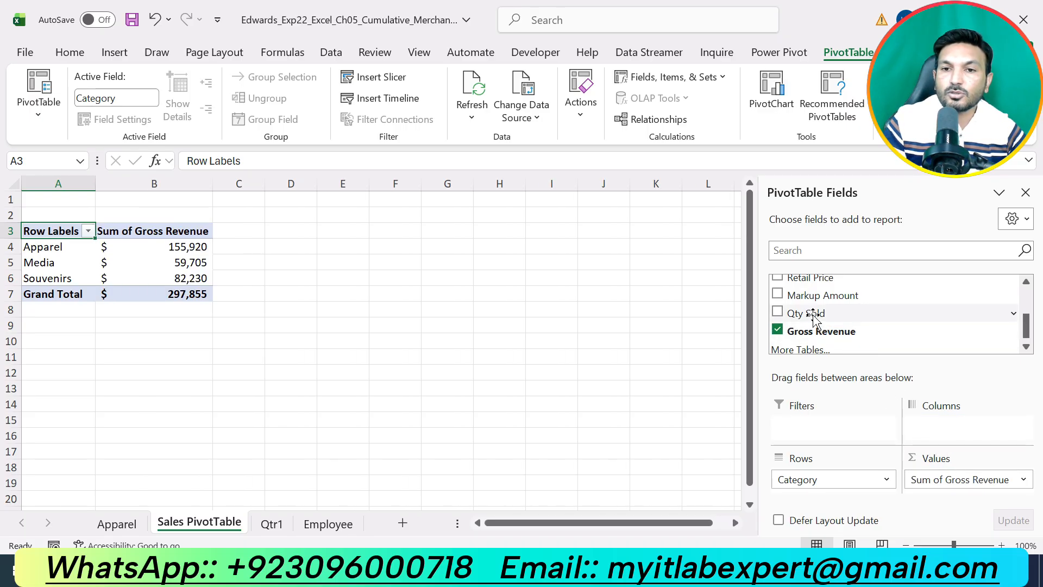
pyautogui.moveTo(815, 318); pyautogui.dragTo(943, 489)
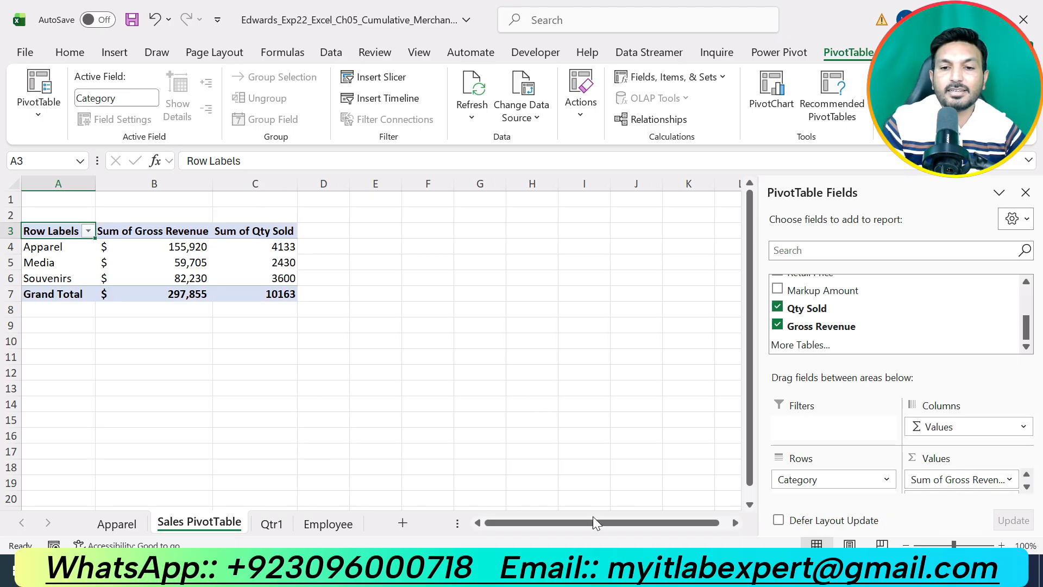
# Step: Review the PivotTable's value fields against step 6 of the Word instructions, and undo the yellow highlight on the step 6 text
pyautogui.hotkey('alt', 'Tab')
pyautogui.hotkey('alt', 'Tab')
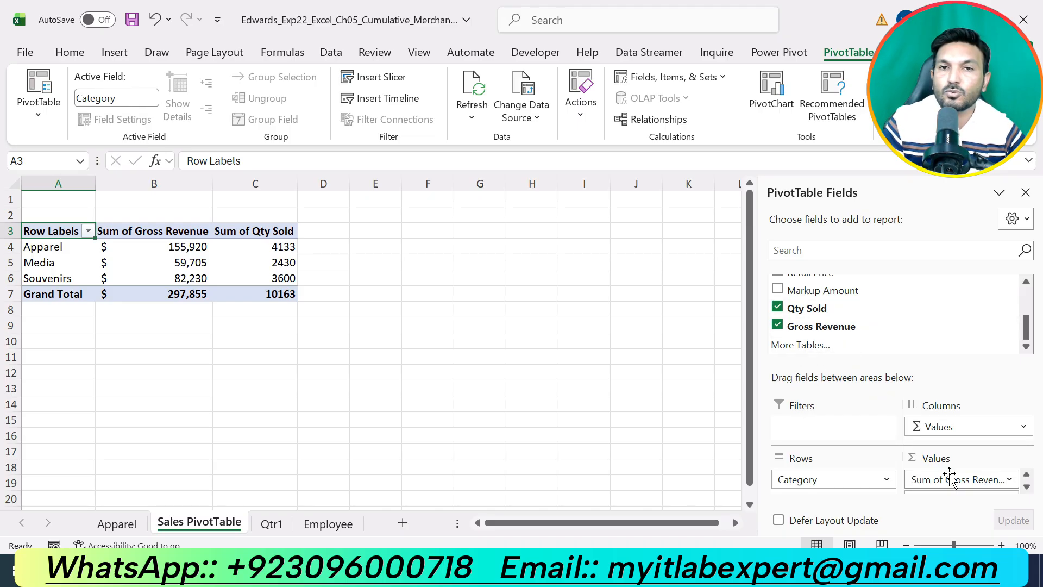
pyautogui.scroll(-1, 945, 481)
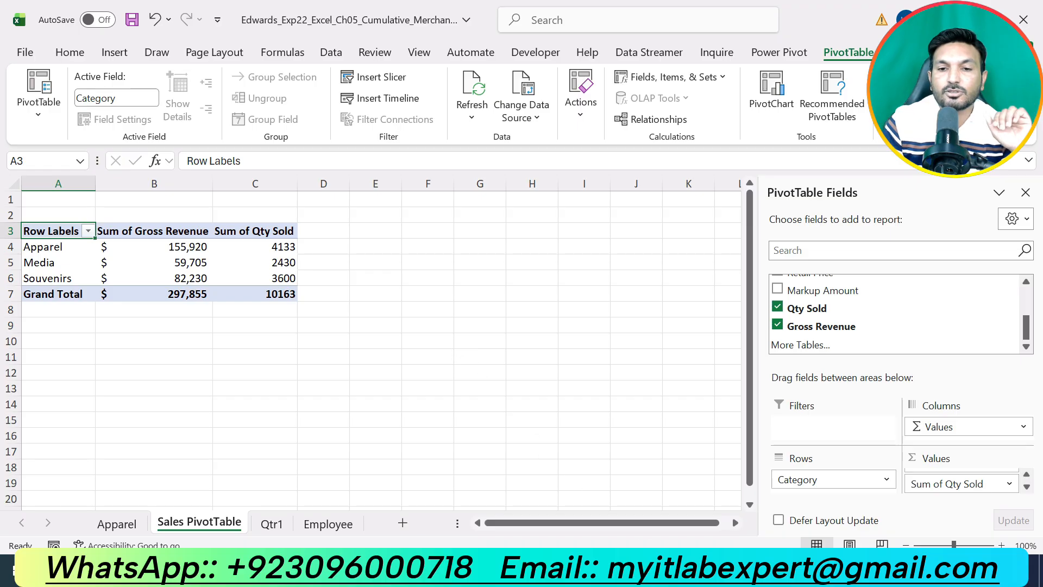
pyautogui.hotkey('alt', 'Tab')
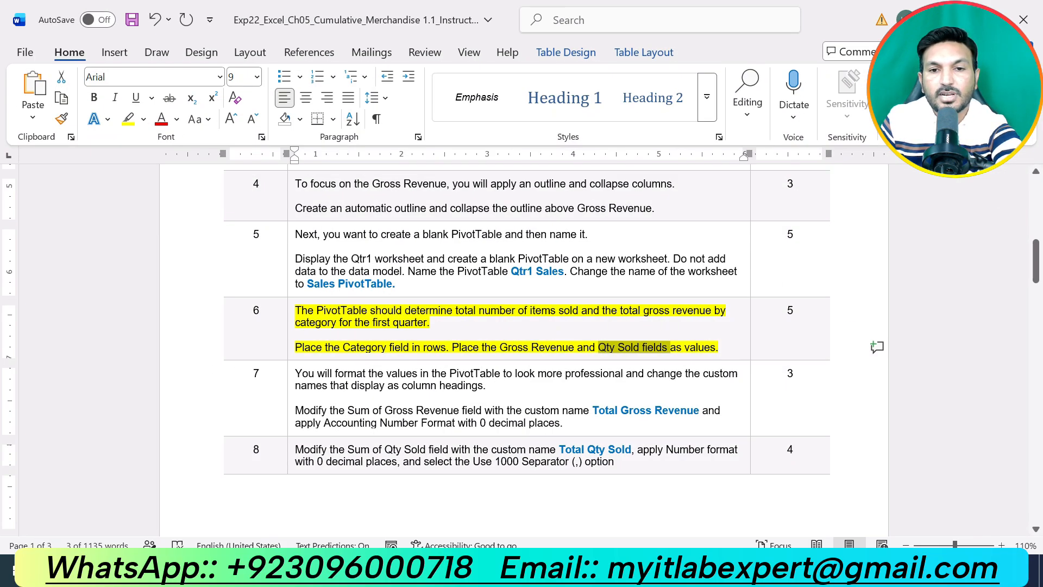
pyautogui.hotkey('ctrl', 'z')
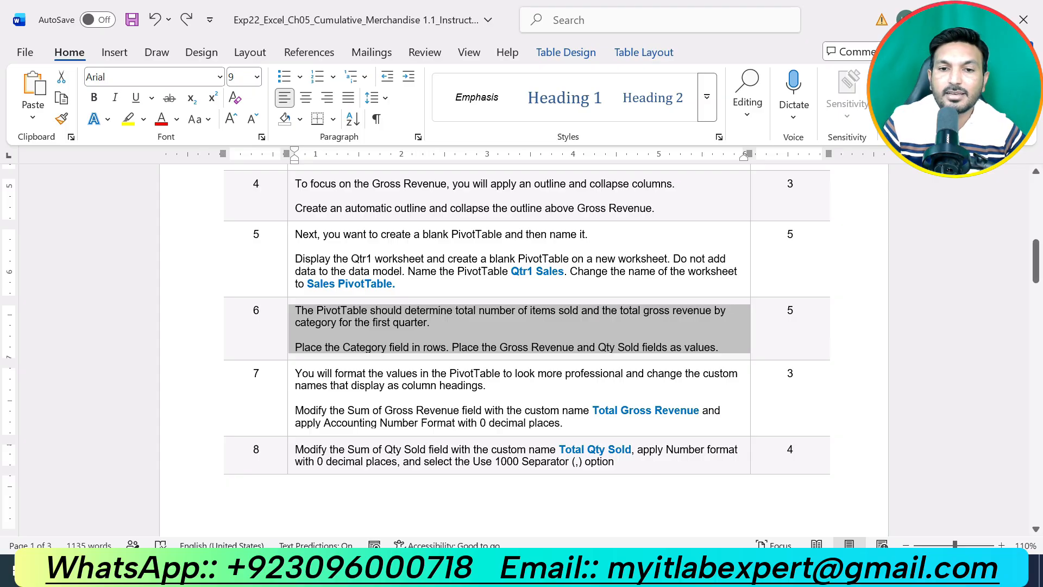
# Step: Highlight the step 7 text in yellow in the Word instructions and copy the custom name Total Gross Revenue
pyautogui.moveTo(564, 424)
pyautogui.mouseDown()
pyautogui.moveTo(478, 424)
pyautogui.moveTo(488, 384)
pyautogui.moveTo(368, 375)
pyautogui.mouseUp()
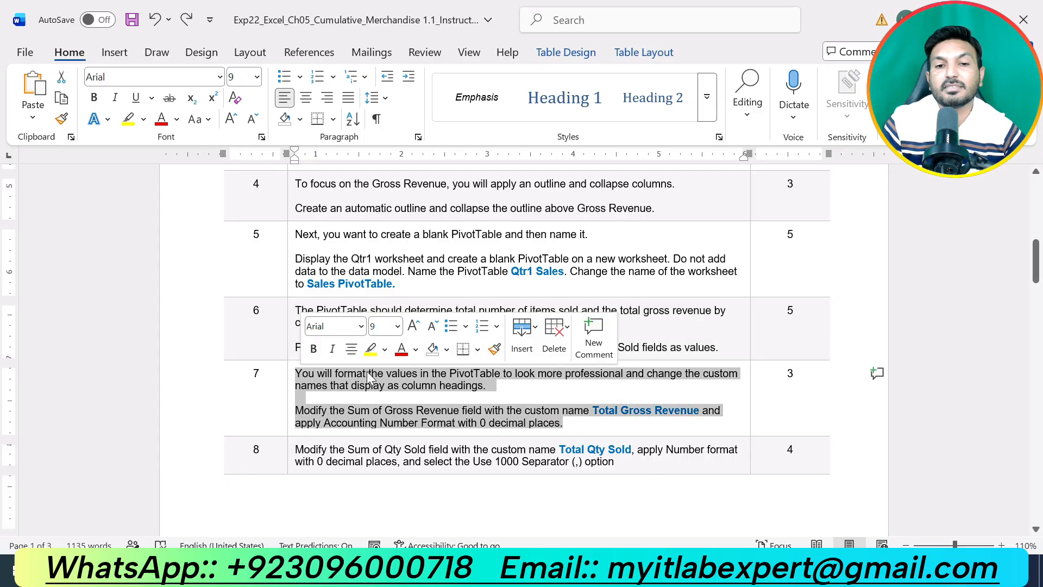
pyautogui.click(370, 348)
pyautogui.click(460, 410)
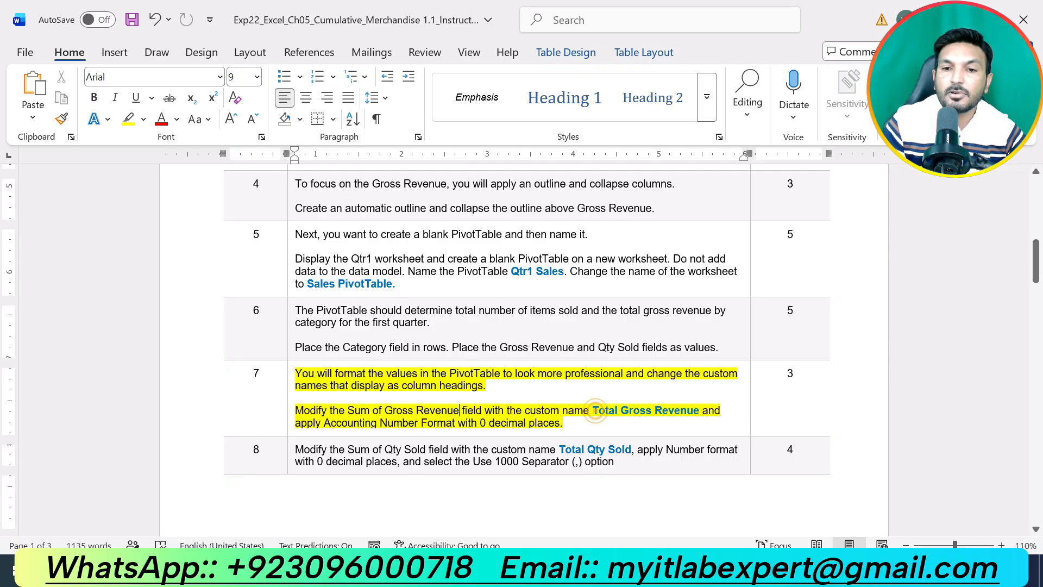
pyautogui.moveTo(593, 410); pyautogui.dragTo(702, 410)
pyautogui.hotkey('ctrl', 'c')
pyautogui.hotkey('ctrl', 'b')
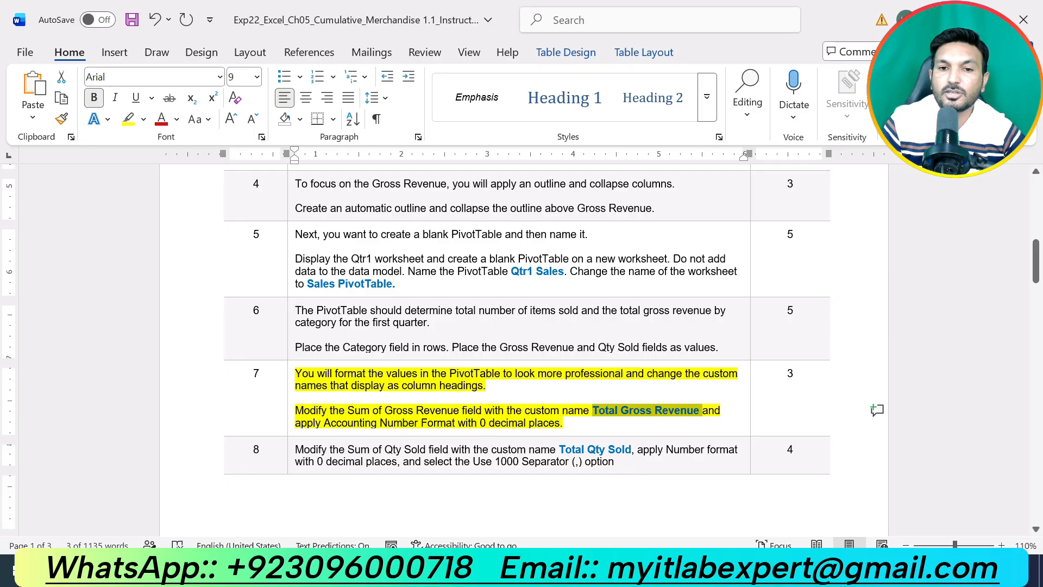
# Step: In Excel, open the value field settings for Sum of Gross Revenue and enter the custom name Total Gross Revenue
pyautogui.click(612, 570)
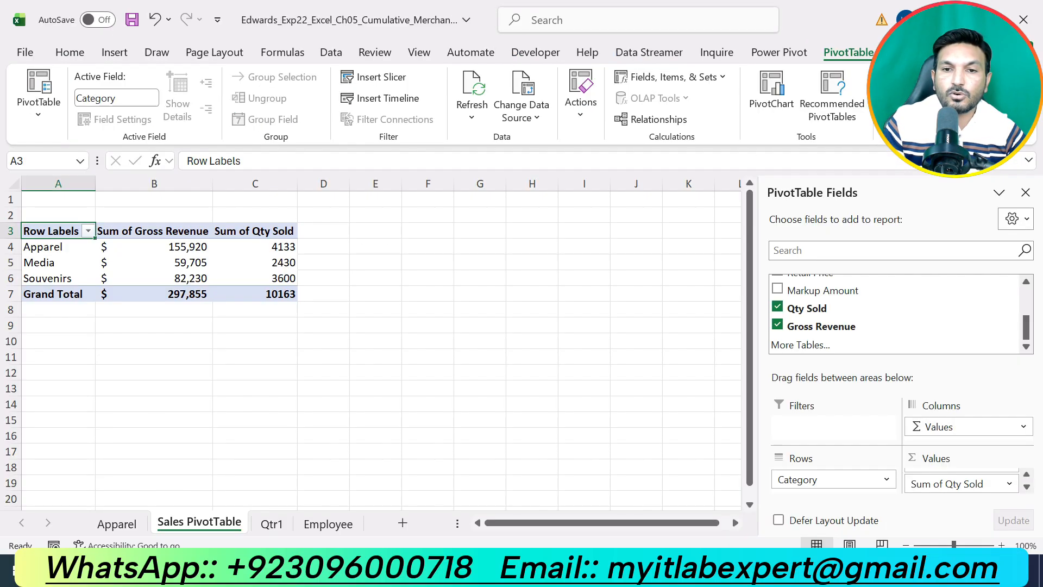
pyautogui.scroll(1, 974, 485)
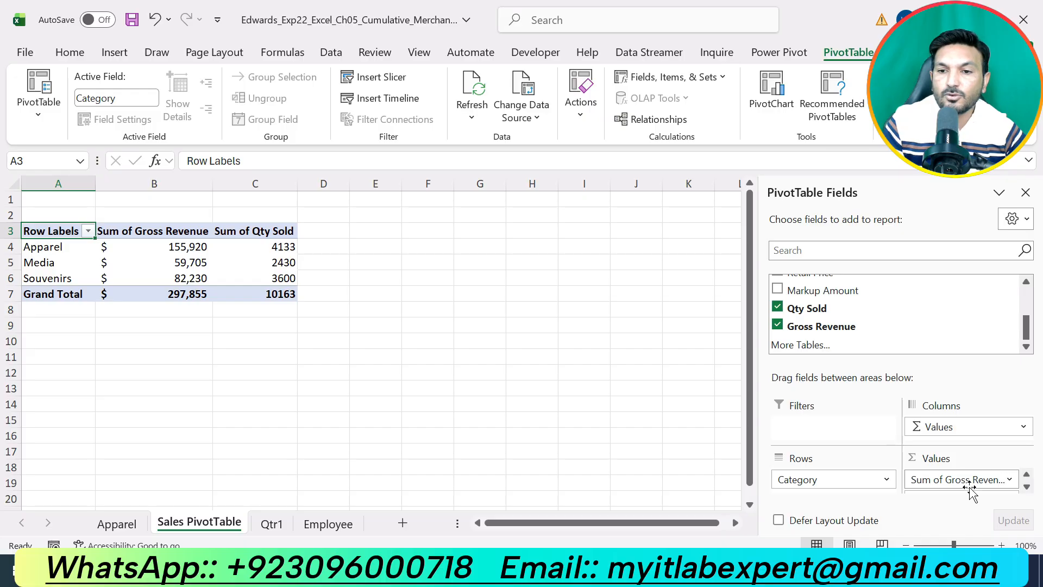
pyautogui.click(951, 481)
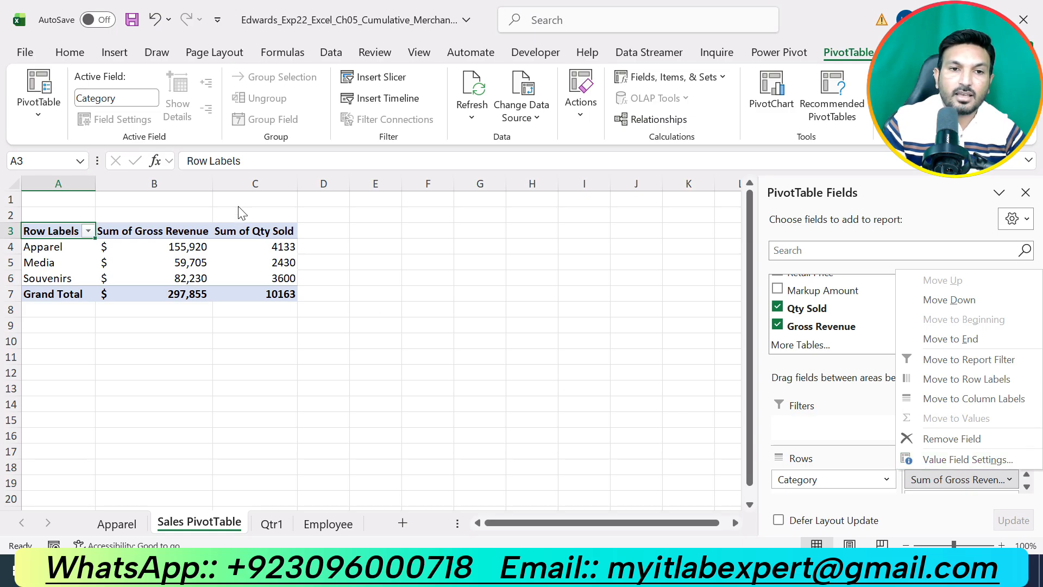
pyautogui.click(143, 221)
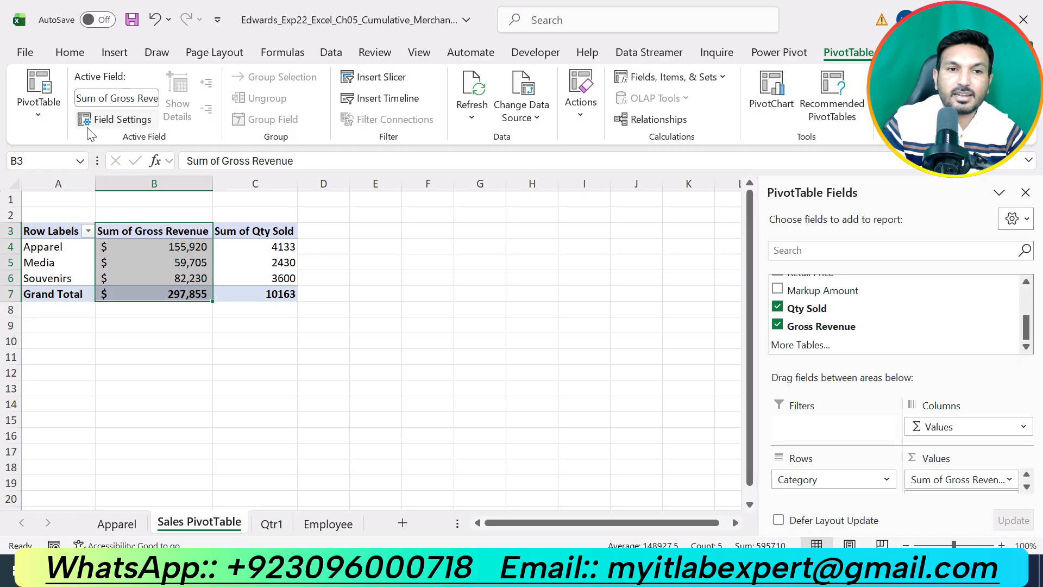
pyautogui.click(124, 120)
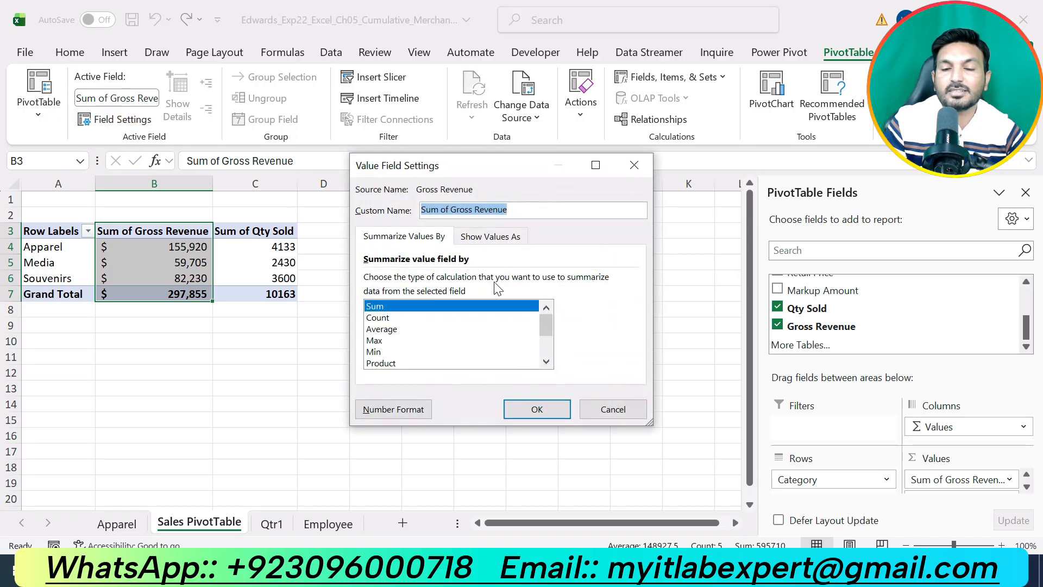
pyautogui.hotkey('ctrl', 'v')
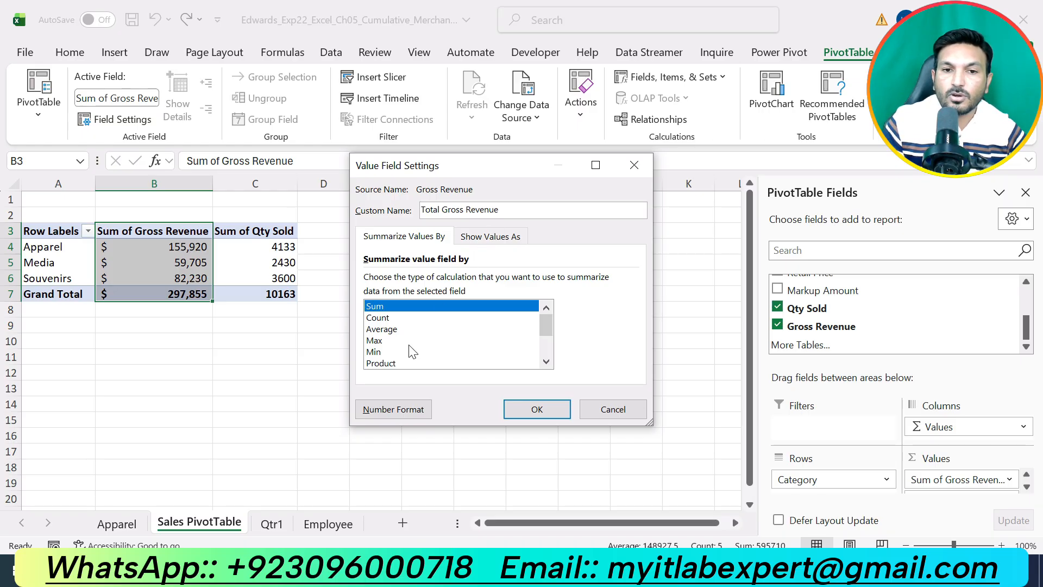
# Step: Apply the Accounting number format with 0 decimal places to the Gross Revenue value field and accept the field settings
pyautogui.click(398, 409)
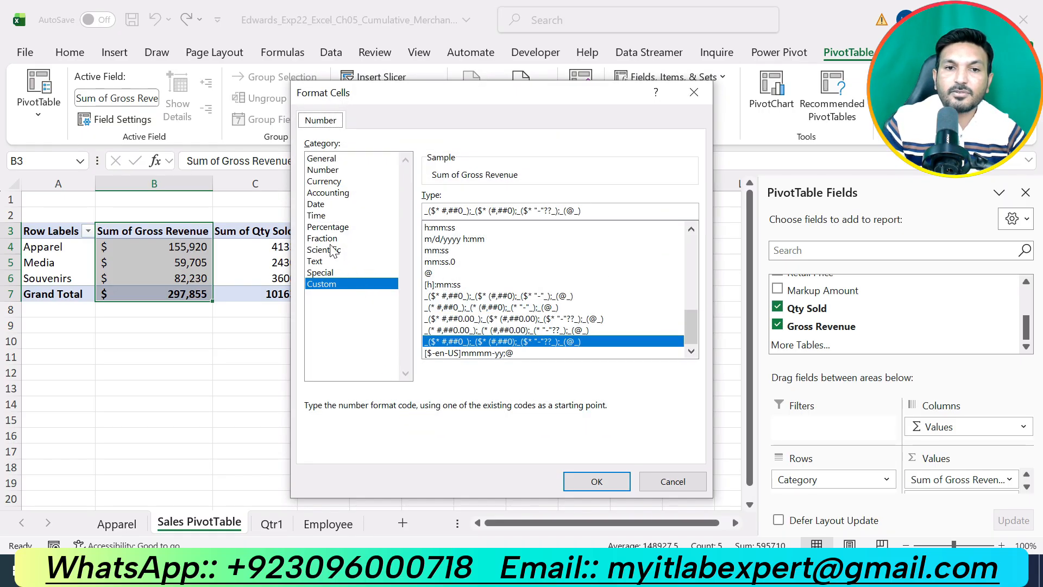
pyautogui.click(327, 192)
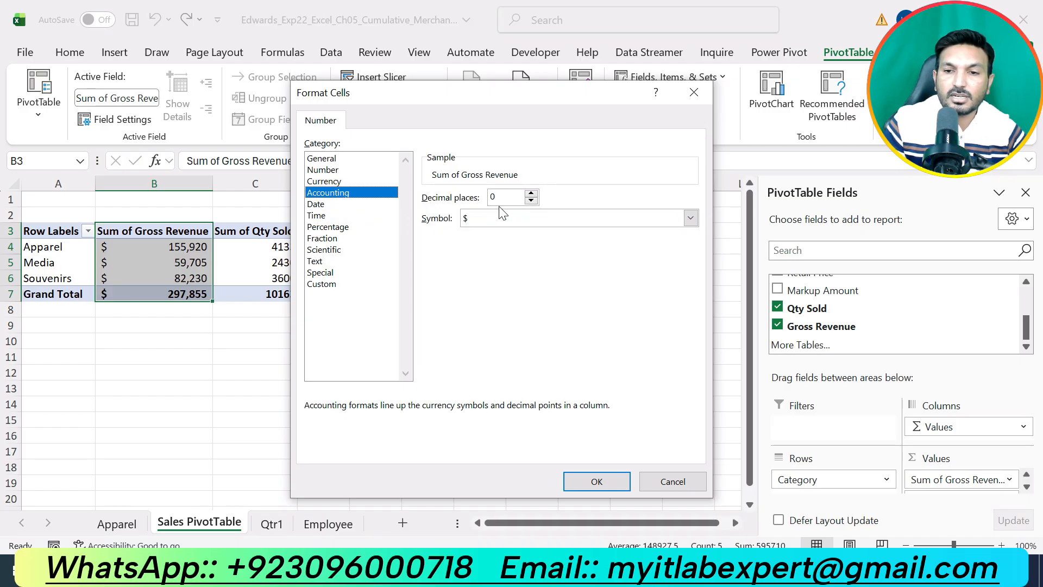
pyautogui.click(577, 481)
pyautogui.click(552, 415)
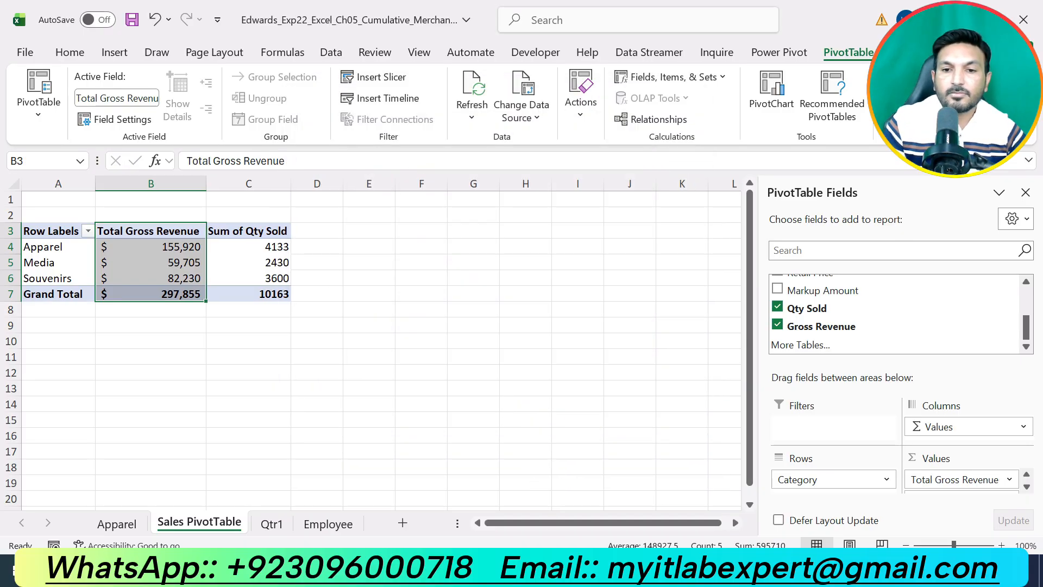
# Step: Check the Total Gross Revenue field in the PivotTable, and undo the yellow highlight on the step 7 text in Word
pyautogui.hotkey('alt', 'Tab')
pyautogui.hotkey('alt', 'Tab')
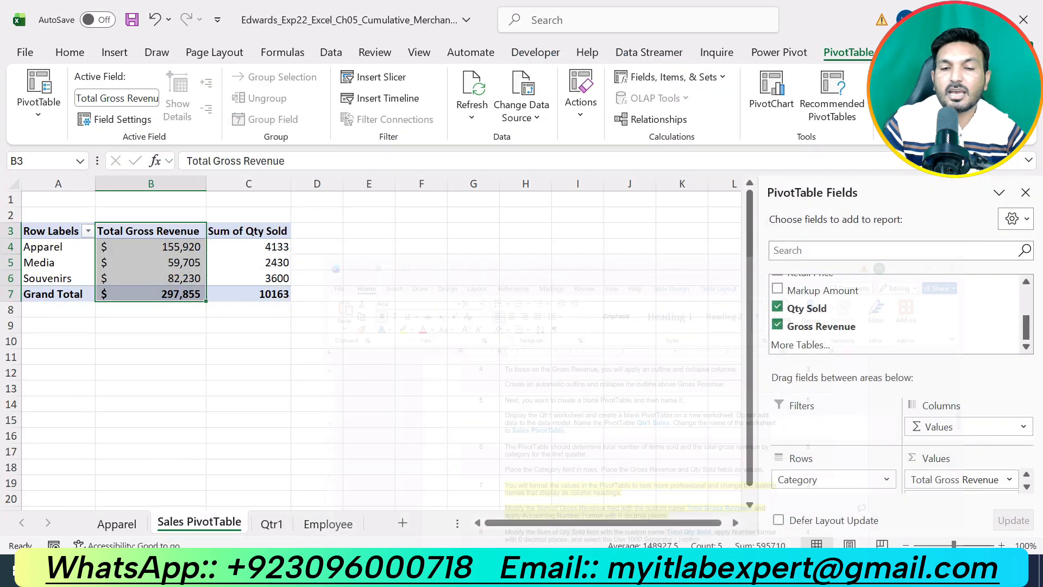
pyautogui.click(144, 232)
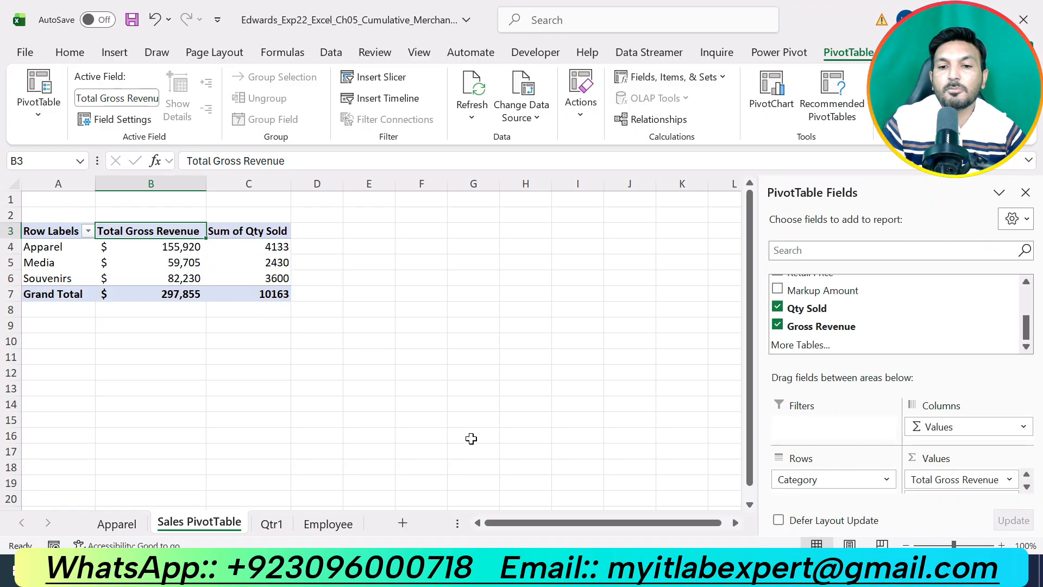
pyautogui.hotkey('alt', 'Tab')
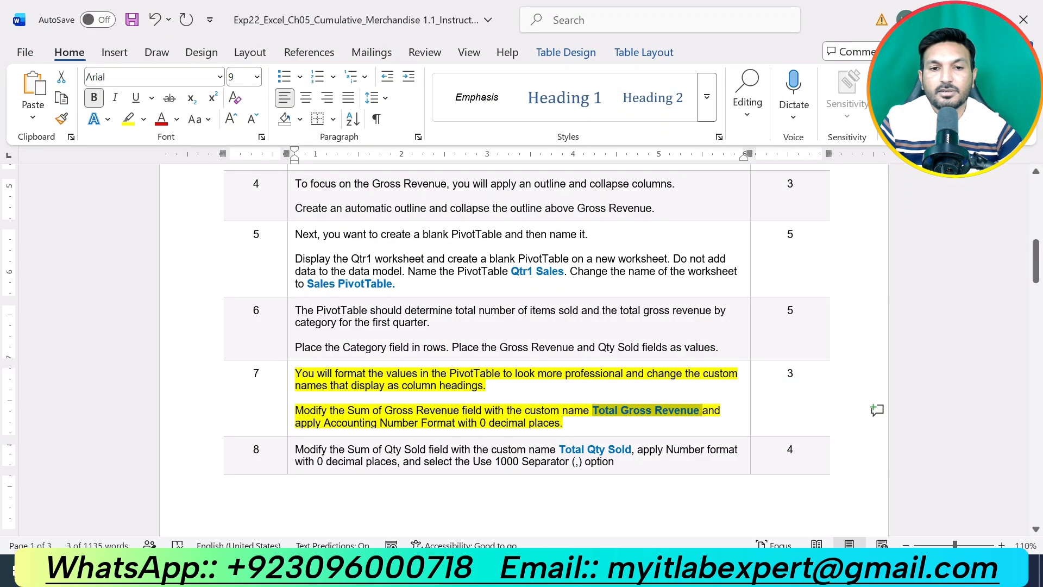
pyautogui.hotkey('ctrl', 'z')
# Step: Highlight the step 8 text in yellow in the Word instructions and select the custom name Total Qty Sold
pyautogui.scroll(-3, 522, 348)
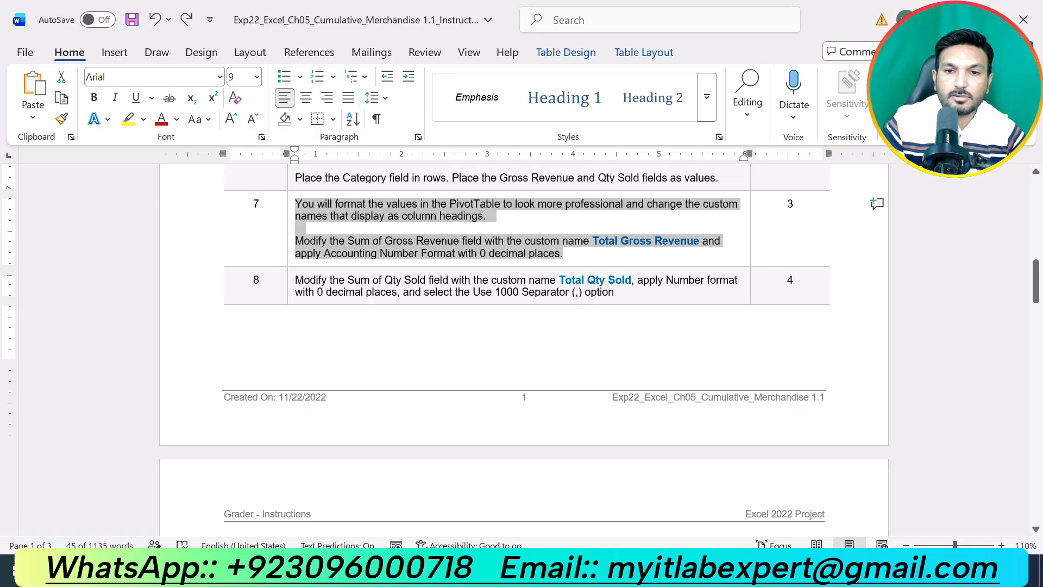
pyautogui.moveTo(614, 292); pyautogui.dragTo(295, 279)
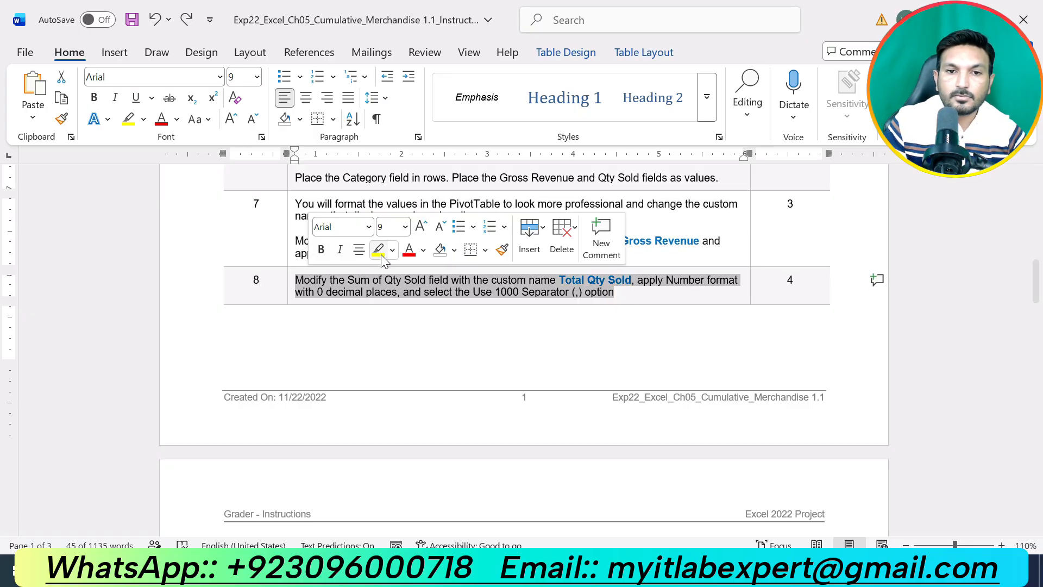
pyautogui.click(380, 251)
pyautogui.click(424, 277)
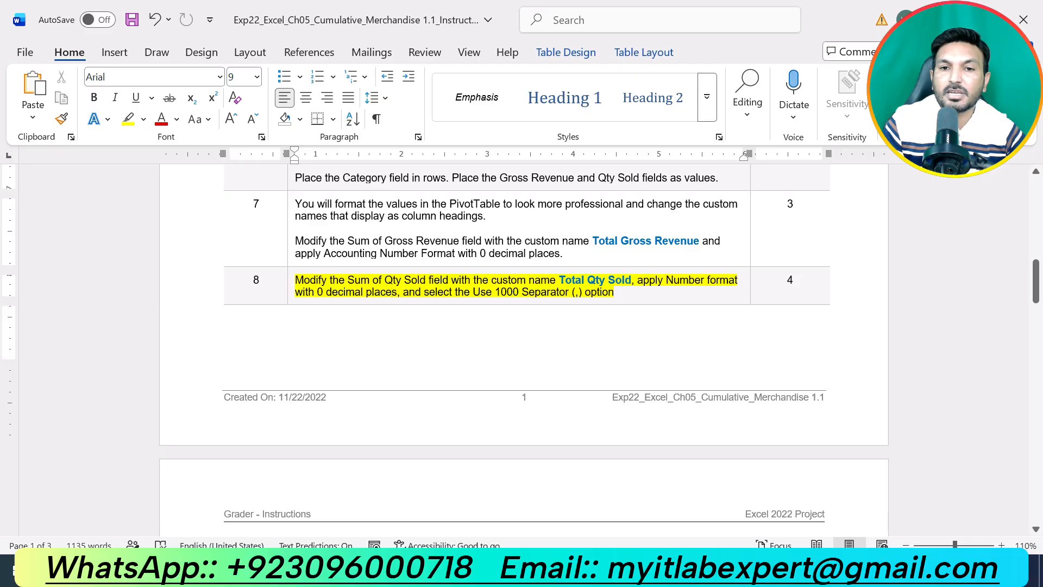
pyautogui.moveTo(558, 279); pyautogui.dragTo(631, 280)
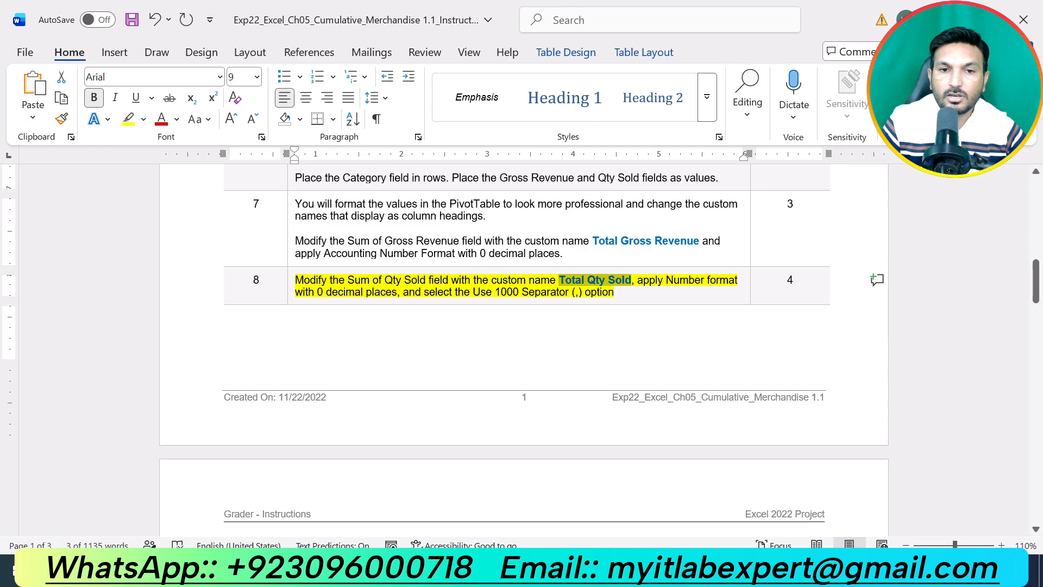
# Step: In Excel, open the value field settings for Sum of Qty Sold and enter the custom name Total Qty Sold
pyautogui.hotkey('alt', 'Tab')
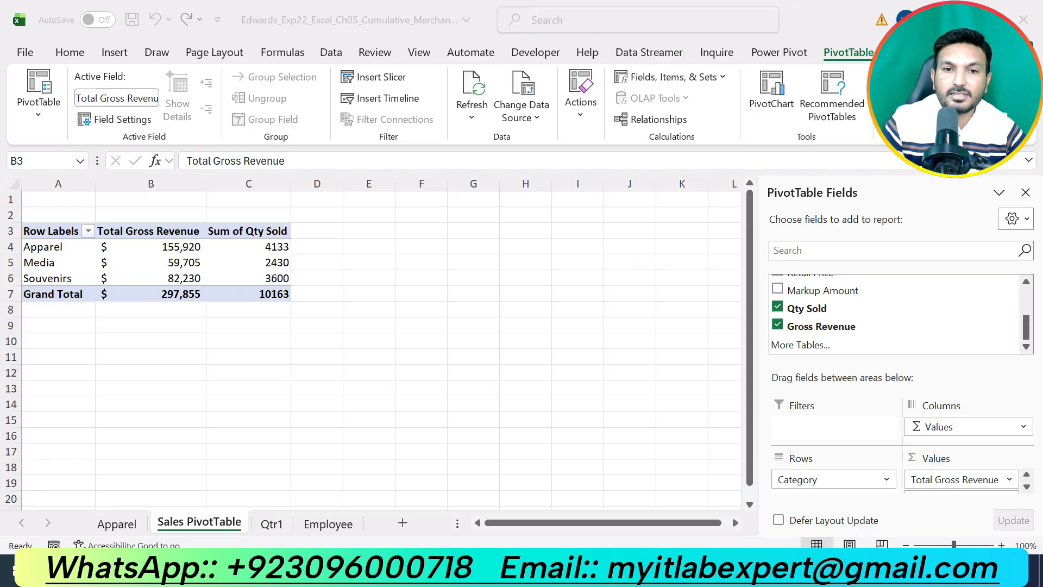
pyautogui.click(248, 231)
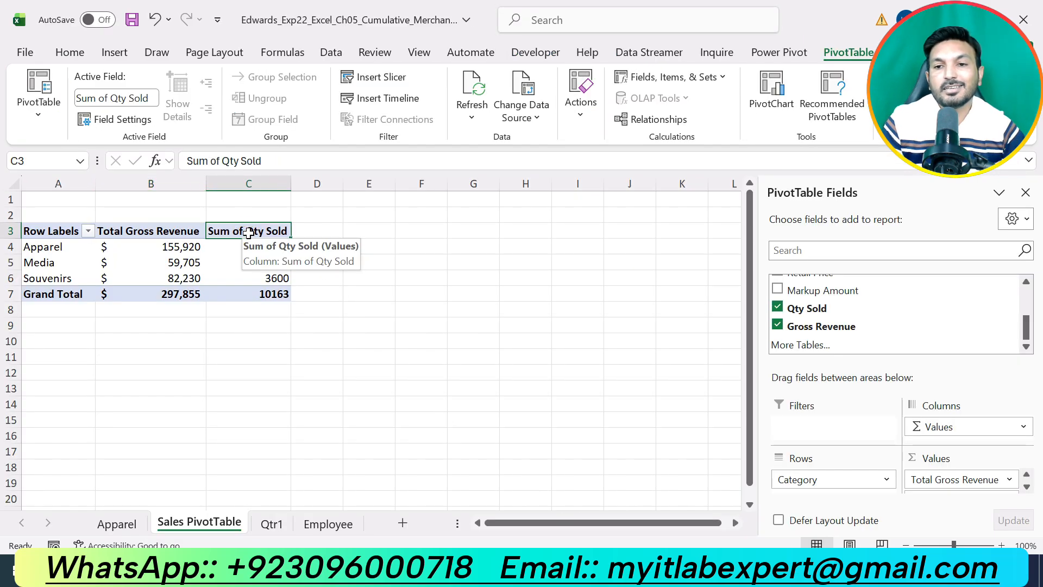
pyautogui.click(117, 120)
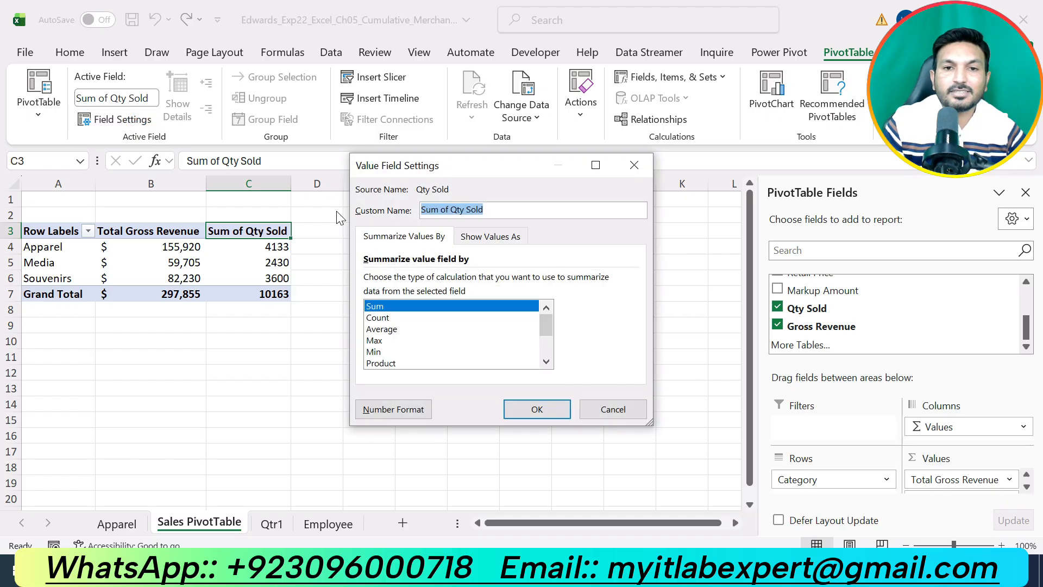
pyautogui.write('Total Qty Sold')
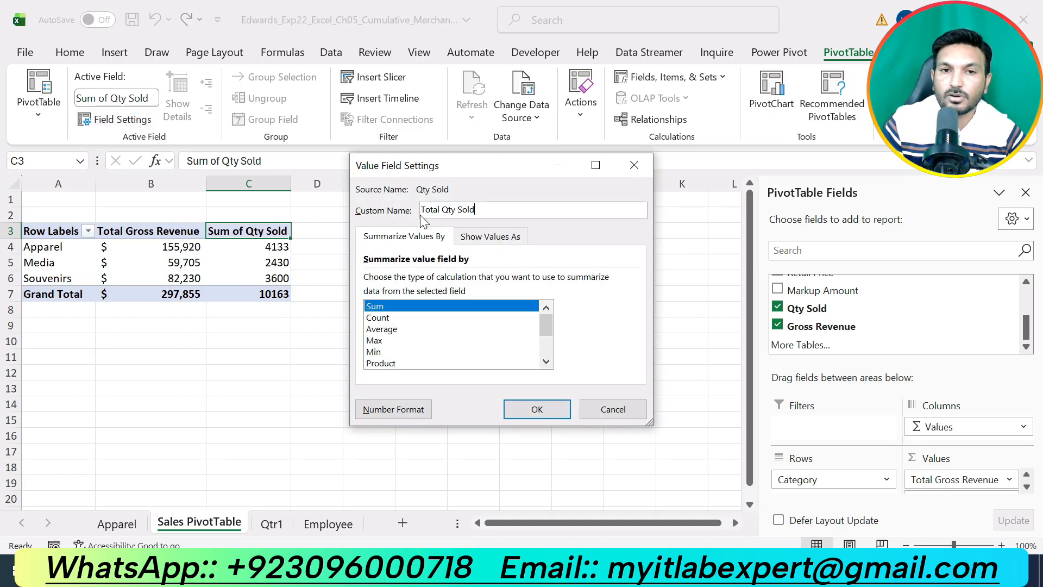
pyautogui.doubleClick(514, 212)
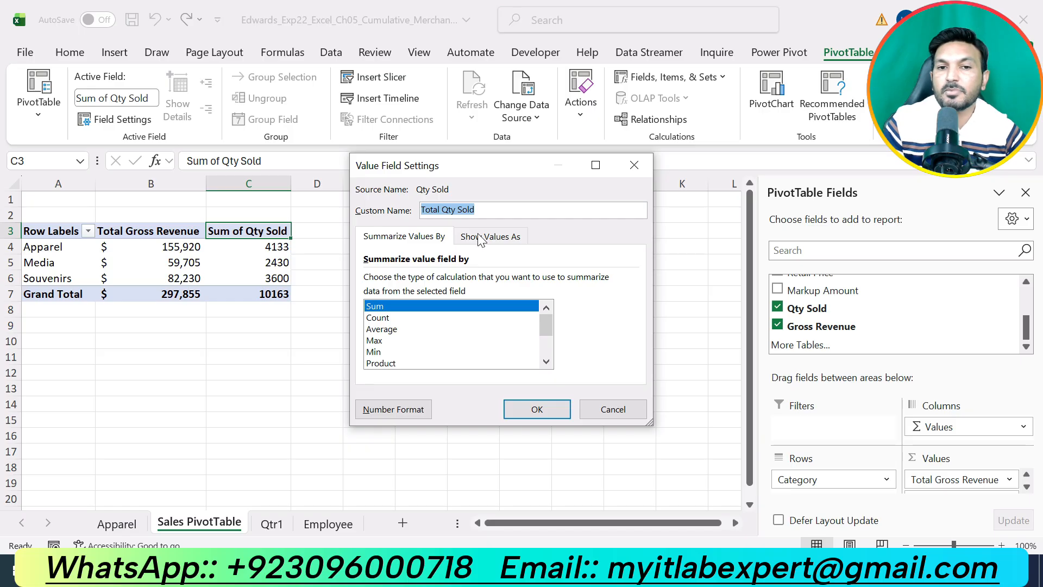
# Step: Format the Qty Sold value field as Number with 0 decimal places and the 1000 separator, and accept the field settings
pyautogui.click(390, 413)
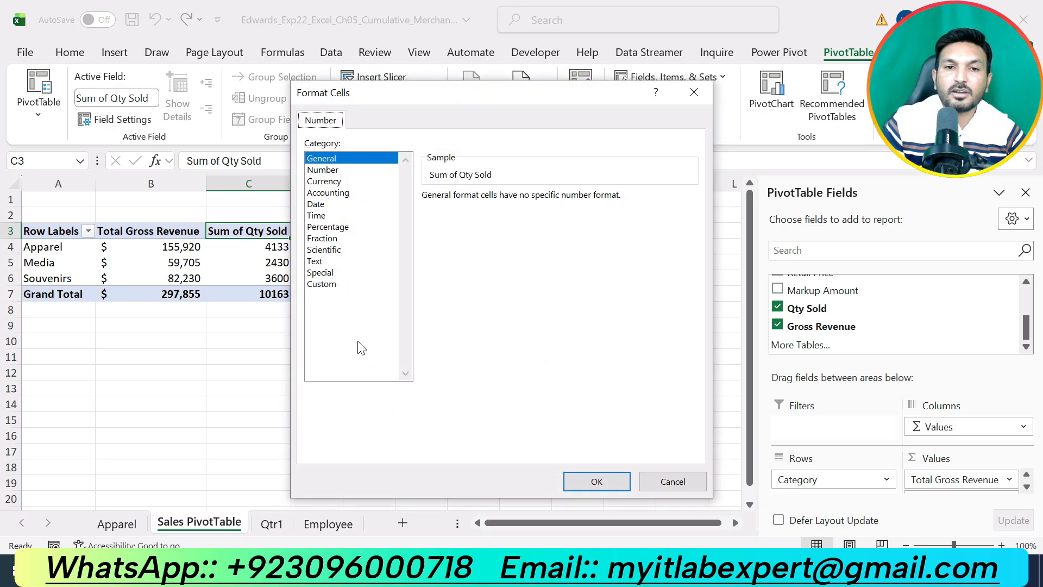
pyautogui.click(322, 171)
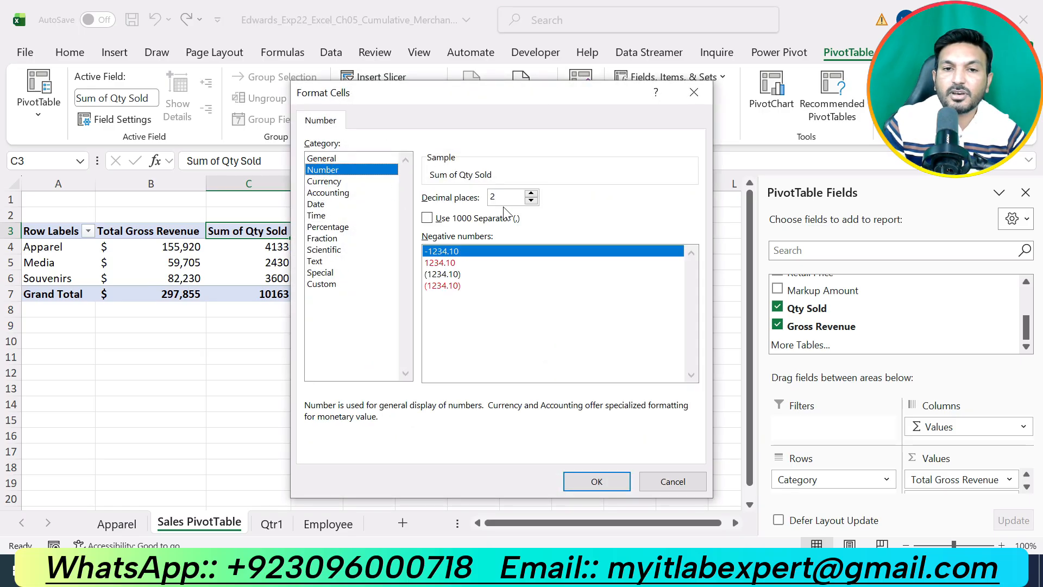
pyautogui.click(532, 201)
pyautogui.click(532, 200)
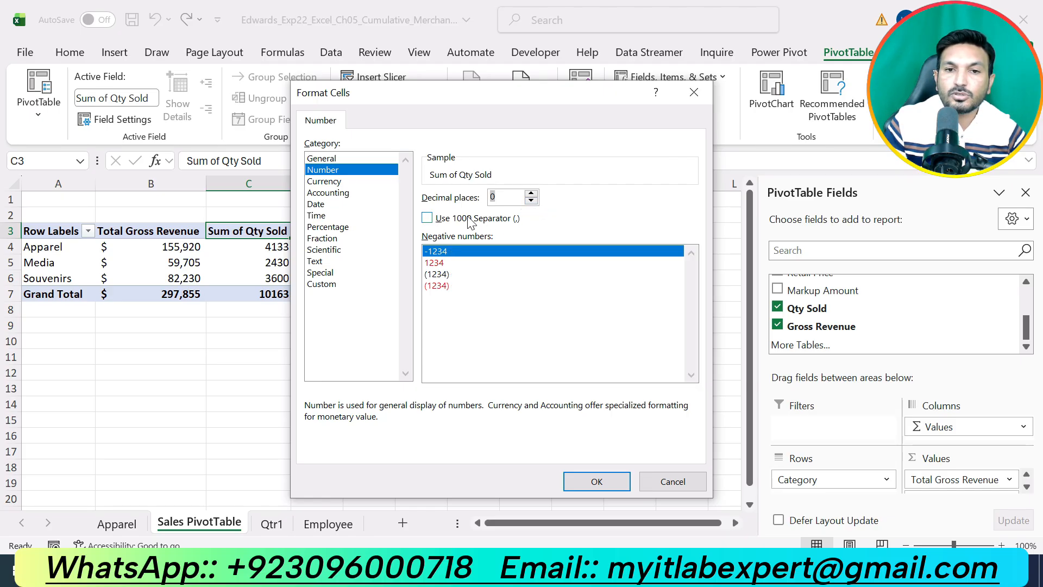
pyautogui.click(428, 219)
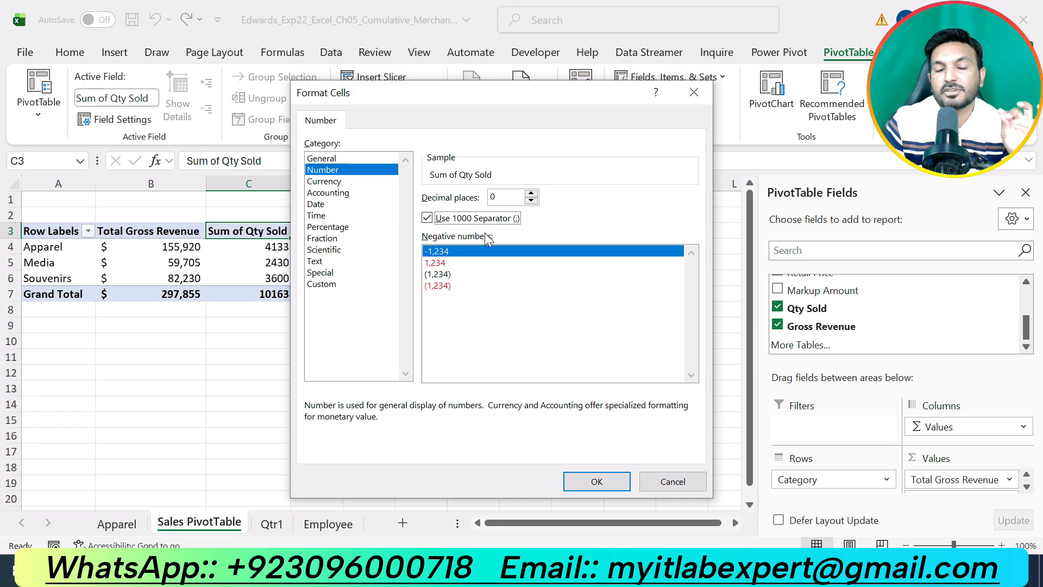
pyautogui.click(601, 482)
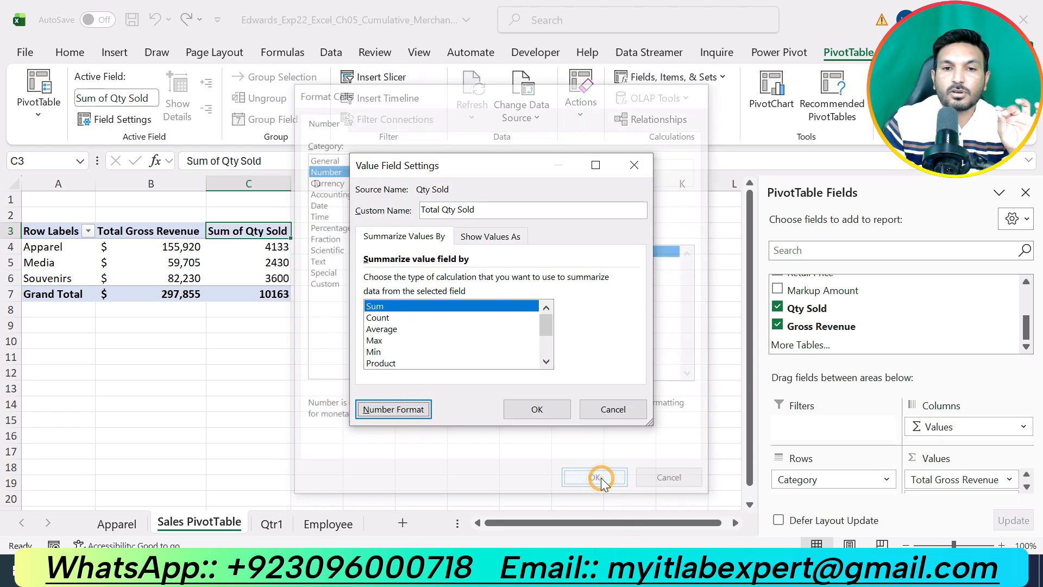
pyautogui.click(522, 408)
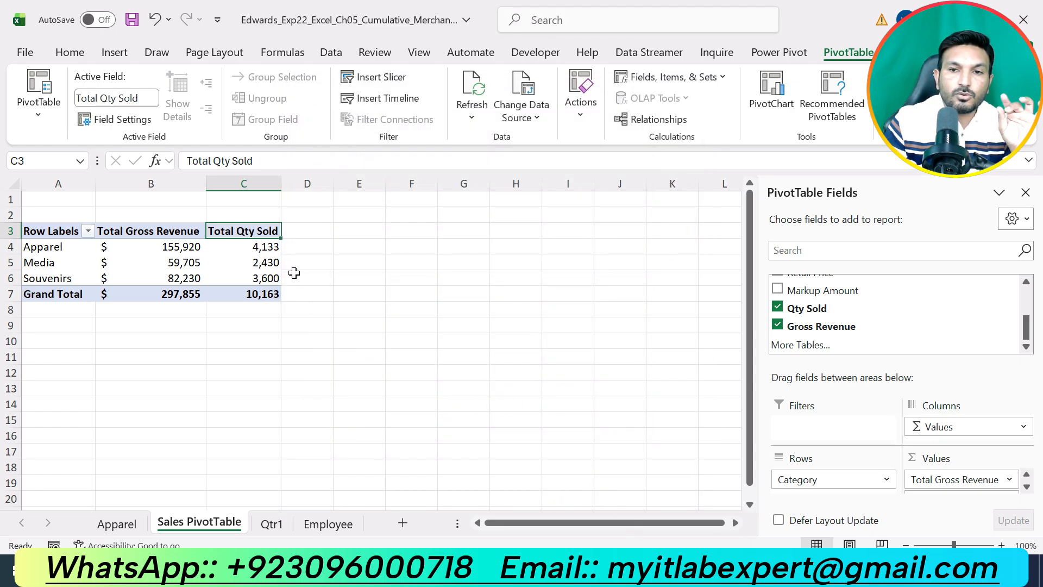
# Step: Close the PivotTable field list in Excel, and compare the formatted PivotTable with step 8 of the Word instructions
pyautogui.click(1026, 193)
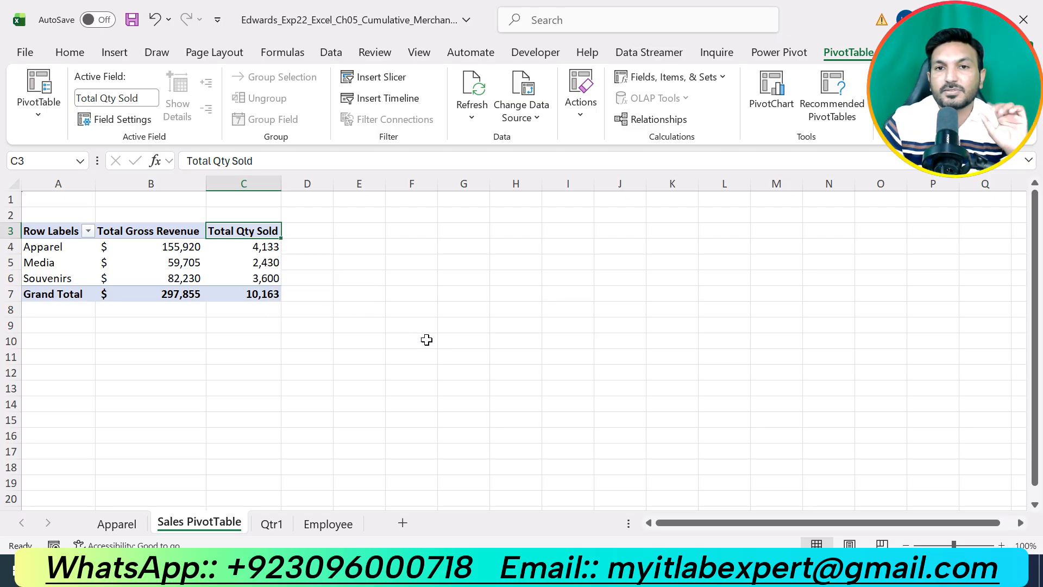
pyautogui.hotkey('alt', 'Tab')
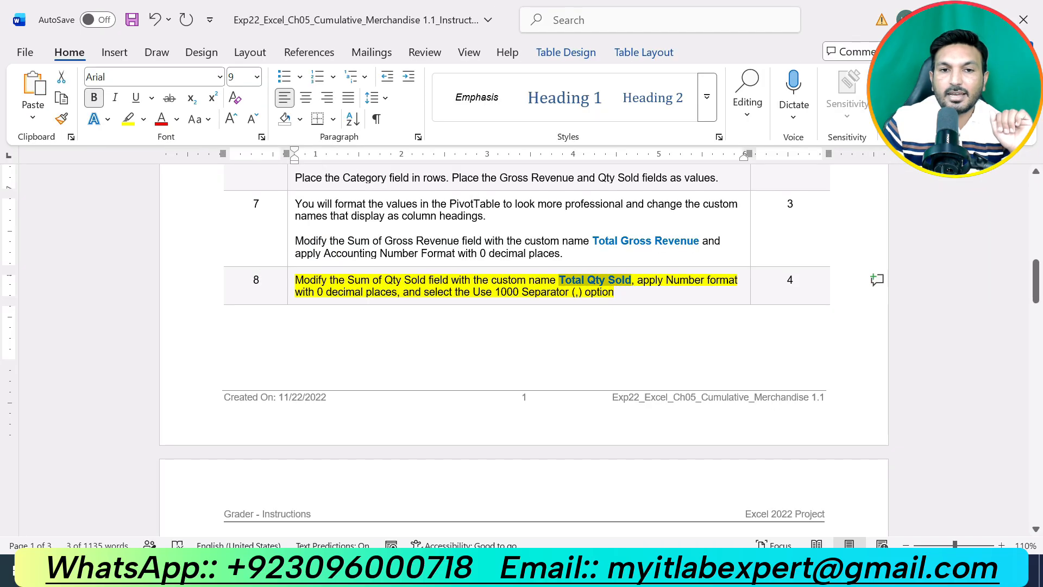
pyautogui.hotkey('alt', 'Tab')
pyautogui.hotkey('alt', 'Tab')
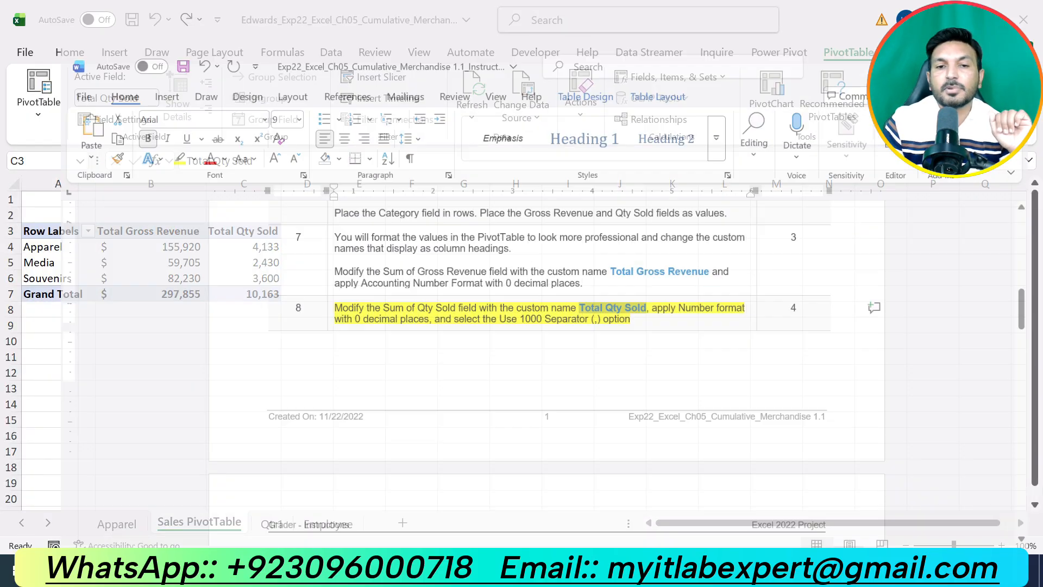
pyautogui.hotkey('alt', 'Tab')
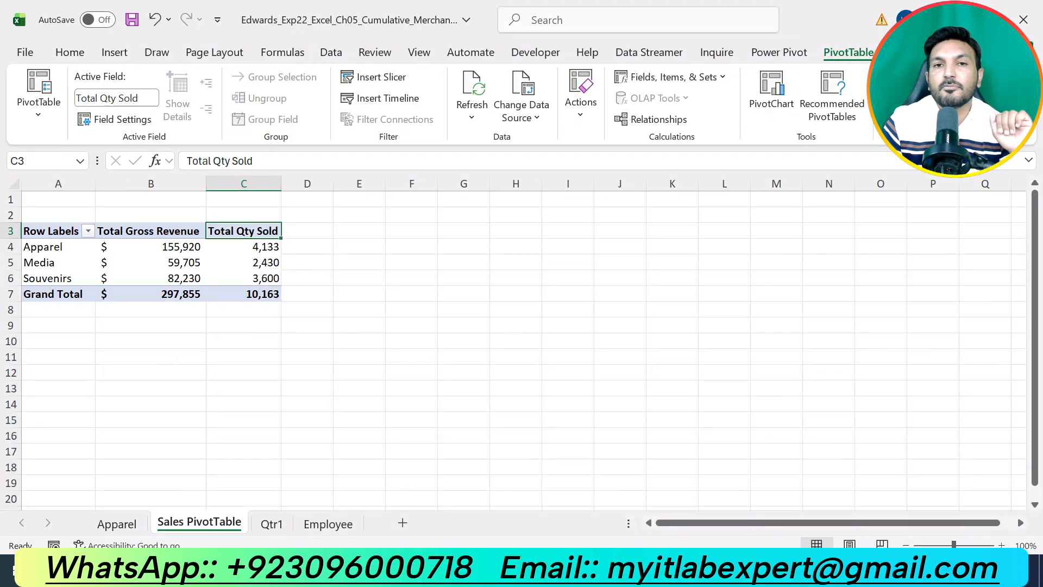
pyautogui.hotkey('alt', 'Tab')
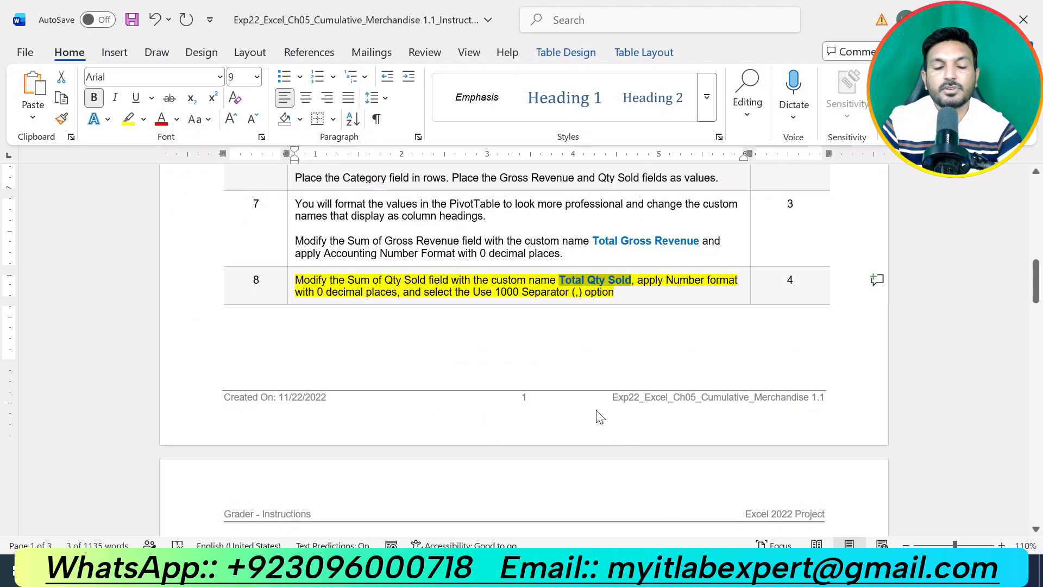
# Step: Highlight the step 9 timeline text in yellow in the Word instructions
pyautogui.scroll(-10, 597, 414)
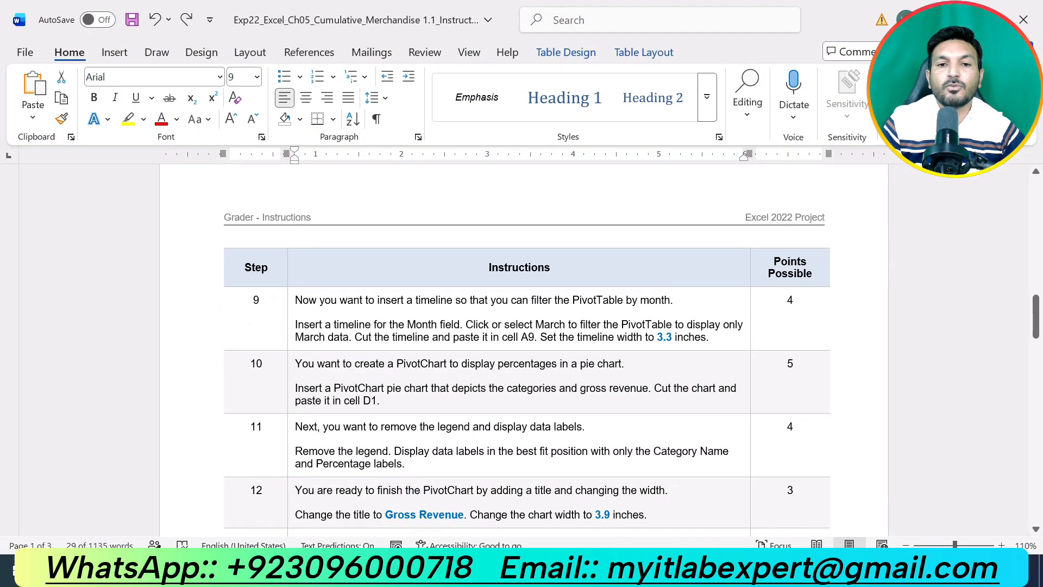
pyautogui.scroll(2, 568, 372)
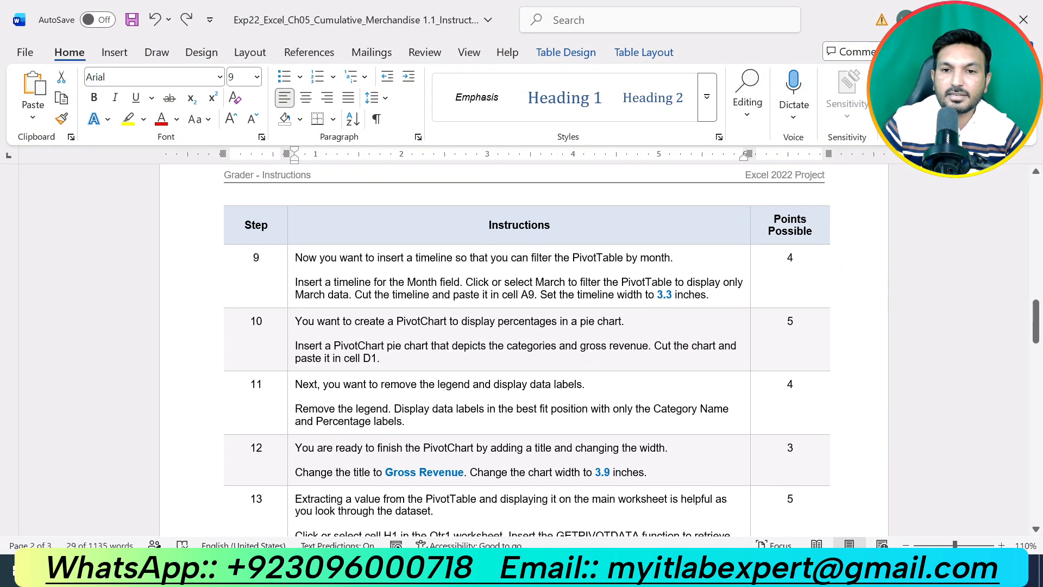
pyautogui.moveTo(711, 294); pyautogui.dragTo(295, 258)
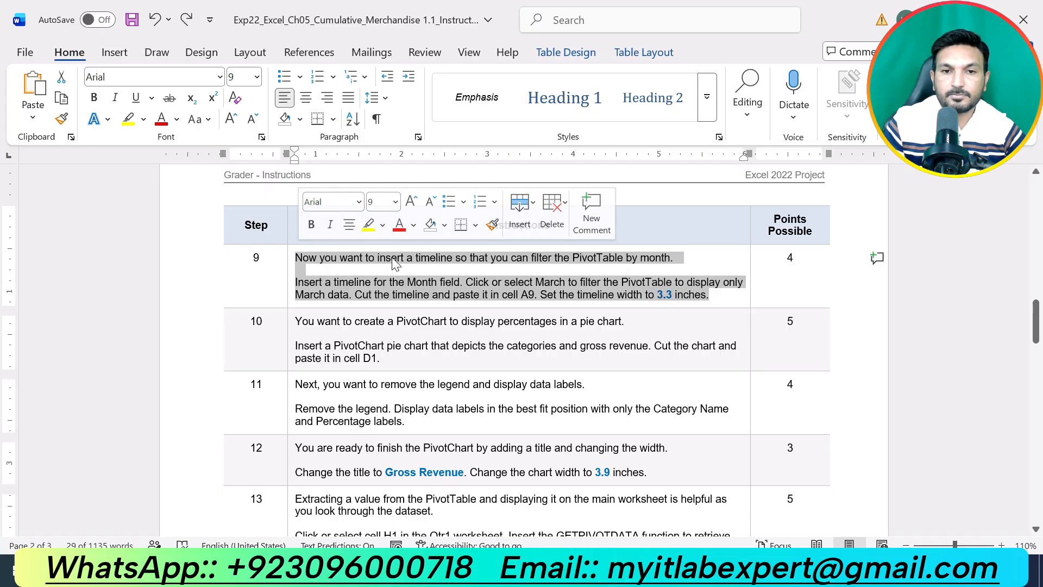
pyautogui.click(368, 224)
pyautogui.click(404, 282)
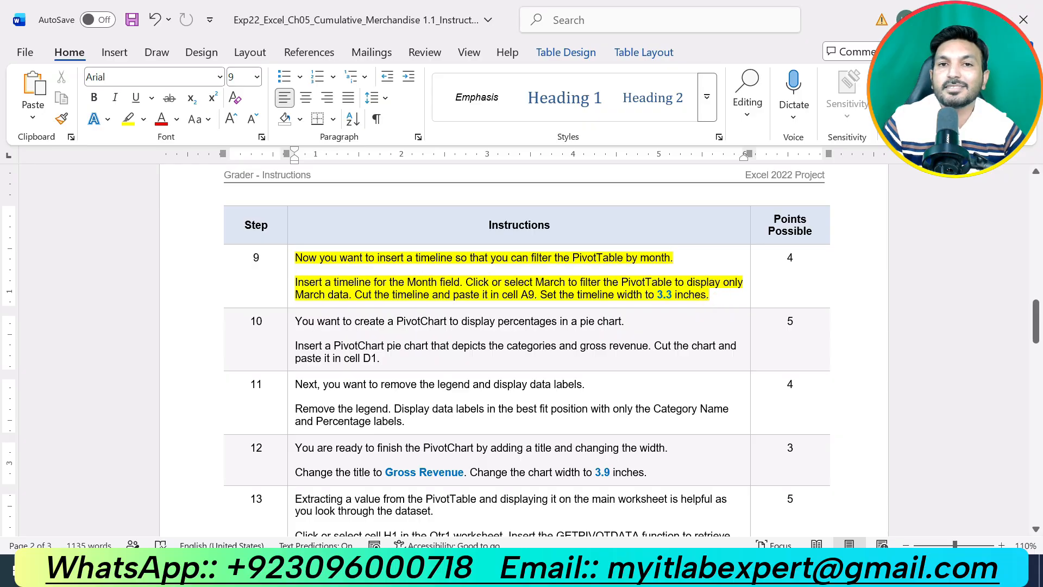
pyautogui.click(707, 294)
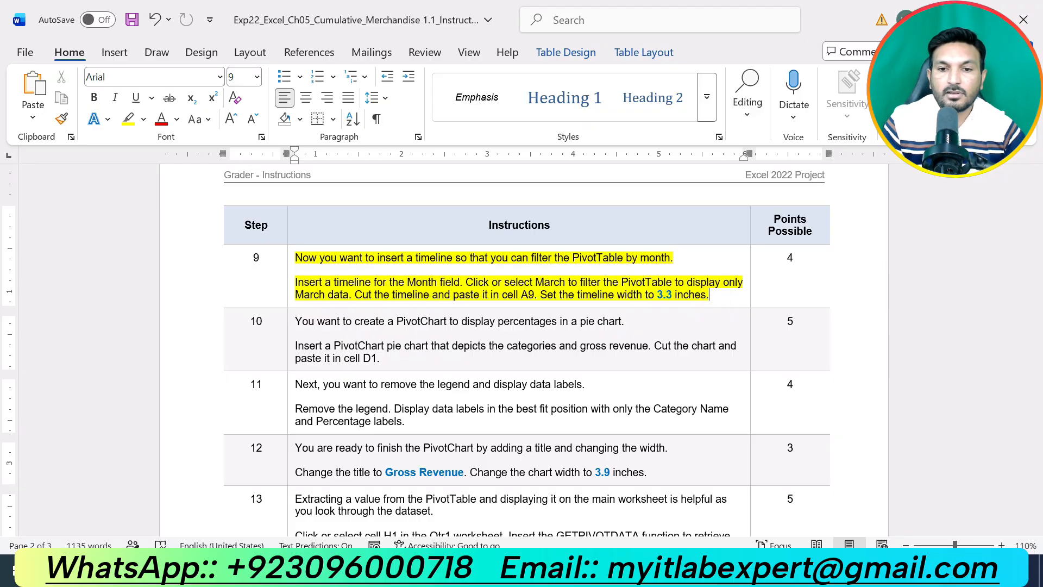
# Step: Switch to Excel and insert a timeline for the Month field of the Sales PivotTable
pyautogui.hotkey('alt', 'Tab')
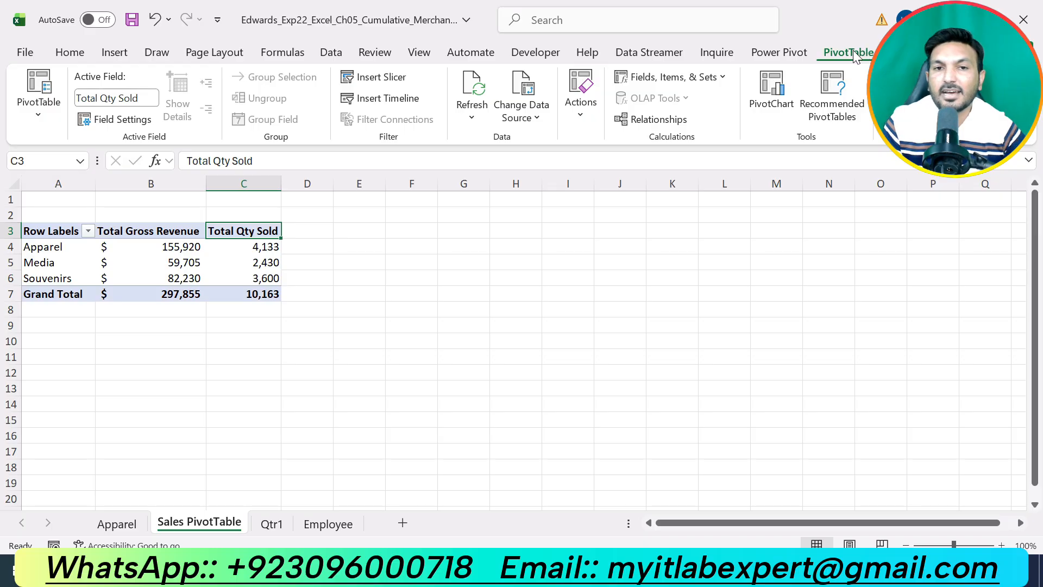
pyautogui.click(398, 100)
pyautogui.click(422, 244)
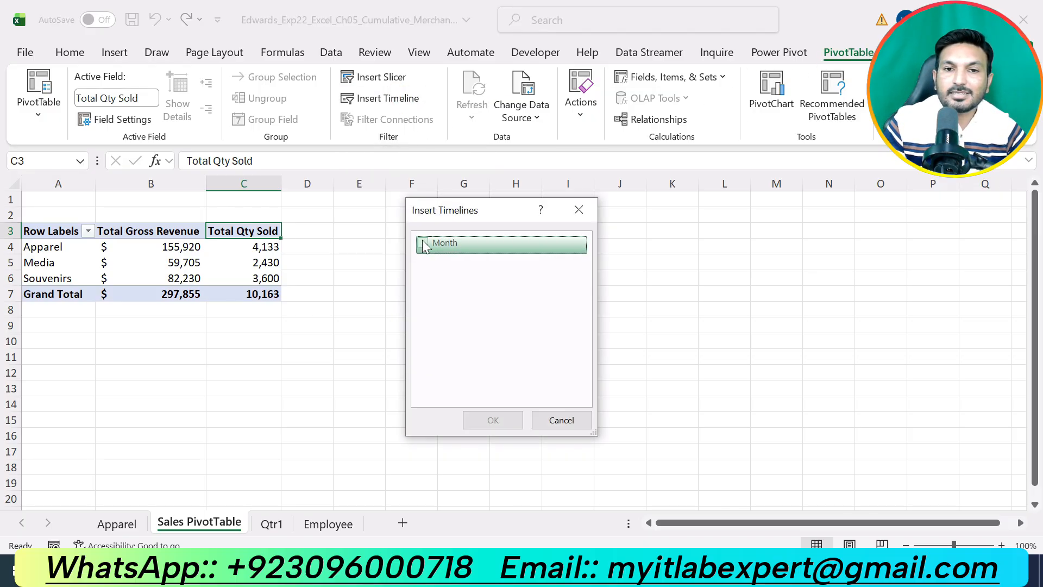
pyautogui.click(492, 421)
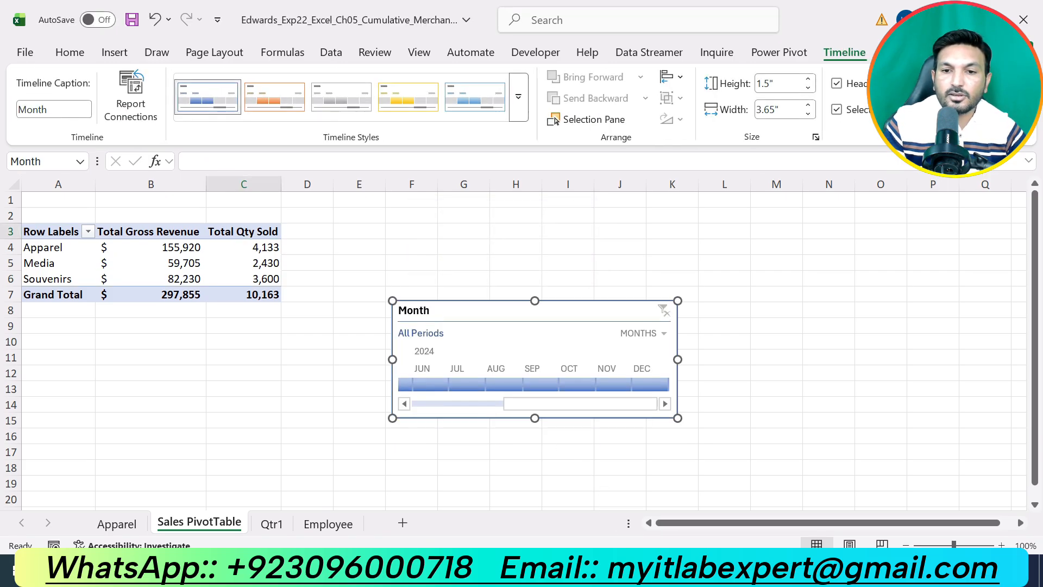
# Step: Check step 9 in the Word instructions, and in Excel cut the Month timeline and paste it in cell A9
pyautogui.hotkey('alt', 'Tab')
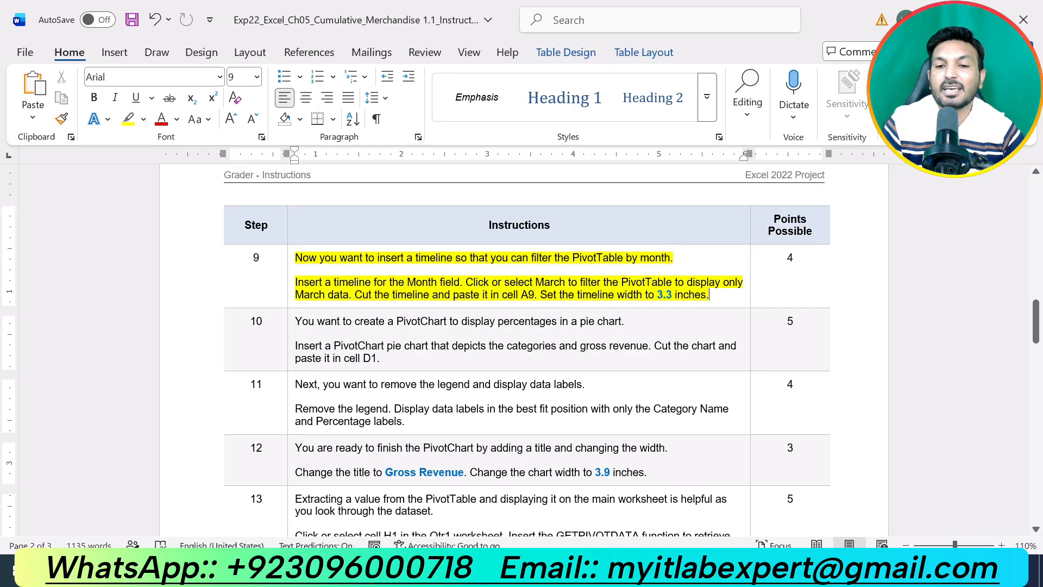
pyautogui.hotkey('alt', 'Tab')
pyautogui.rightClick(601, 311)
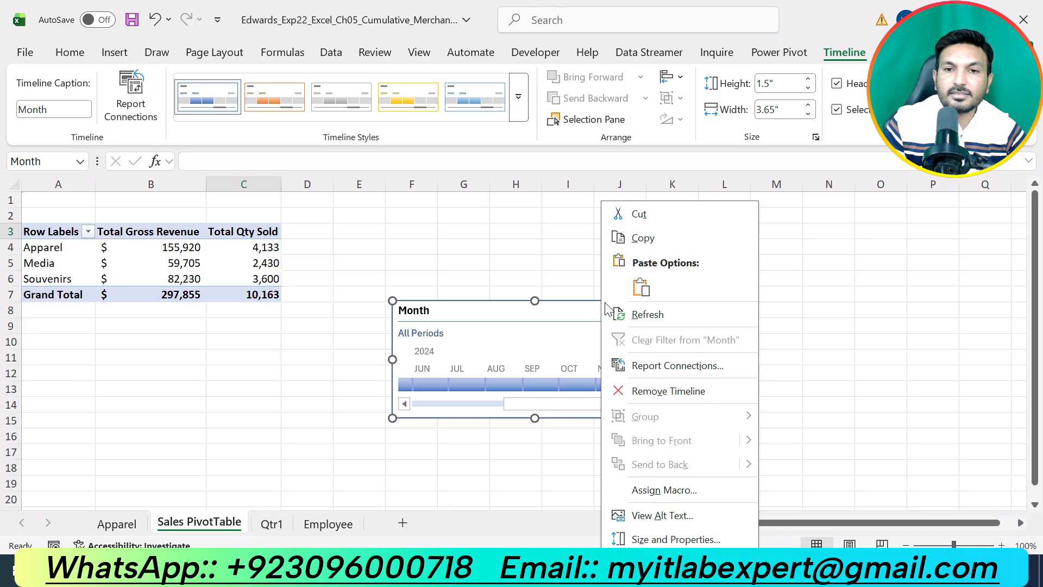
pyautogui.click(619, 211)
pyautogui.click(30, 328)
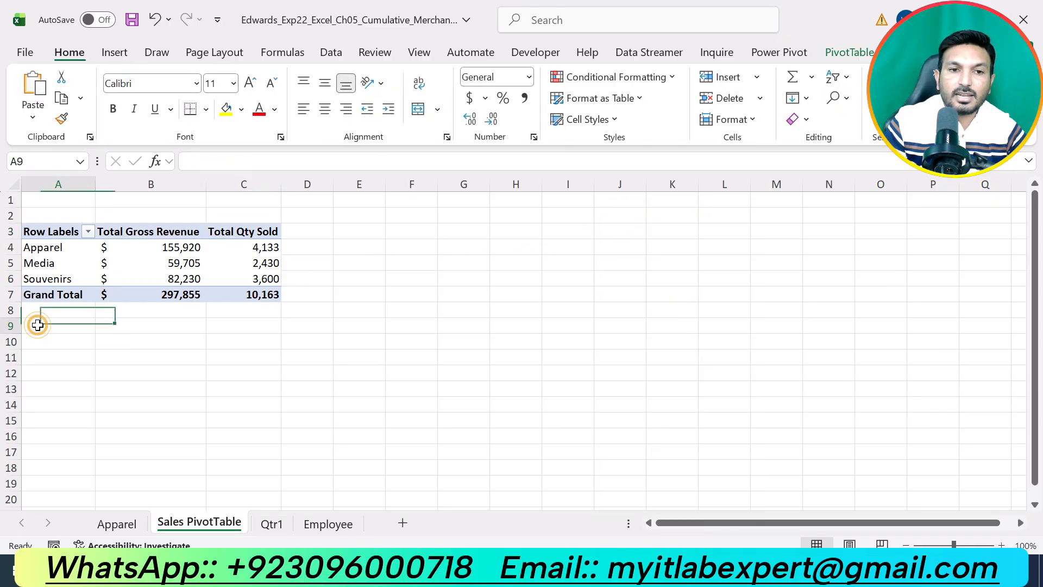
pyautogui.click(32, 104)
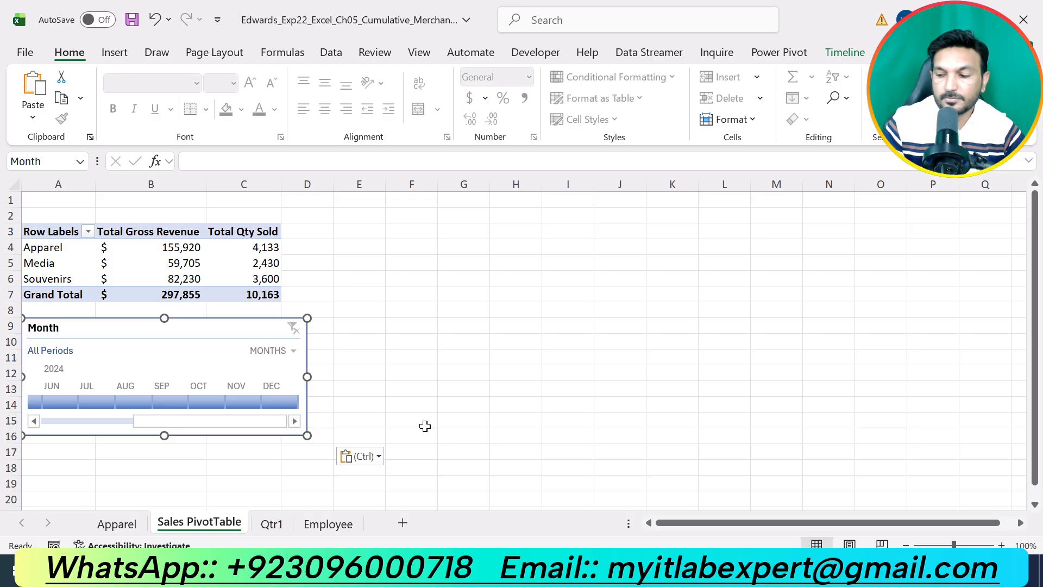
# Step: Check the required timeline width in the Word instructions and set the Month timeline's width to 3.3 inches in Excel
pyautogui.hotkey('alt', 'Tab')
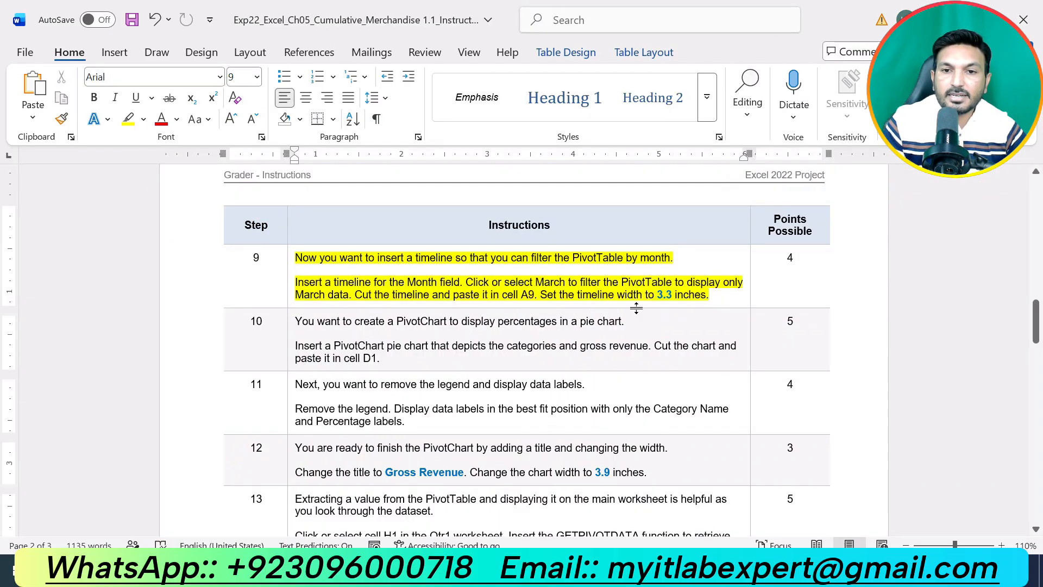
pyautogui.hotkey('alt', 'Tab')
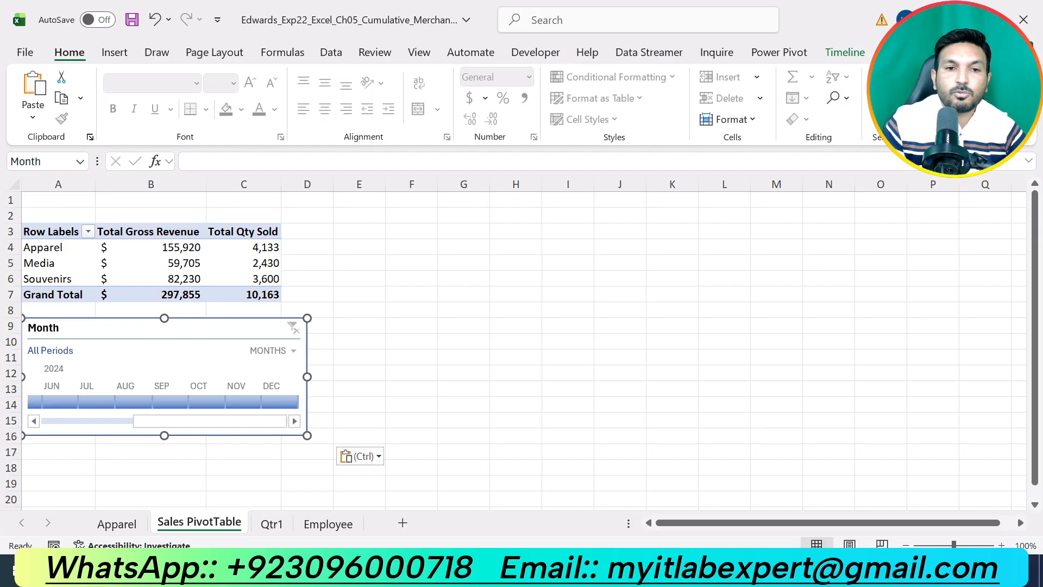
pyautogui.click(845, 52)
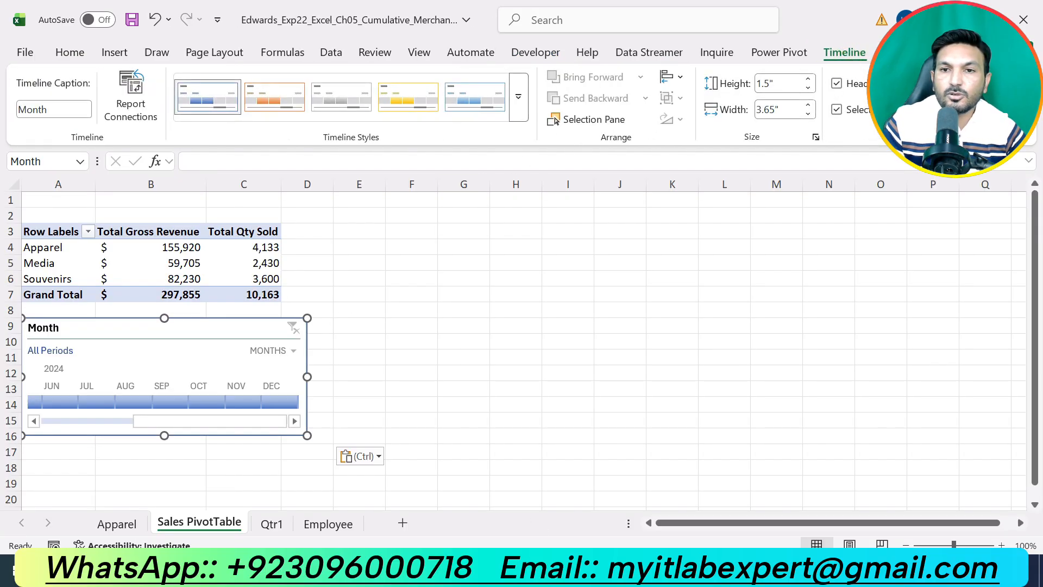
pyautogui.click(781, 109)
pyautogui.write('3.3')
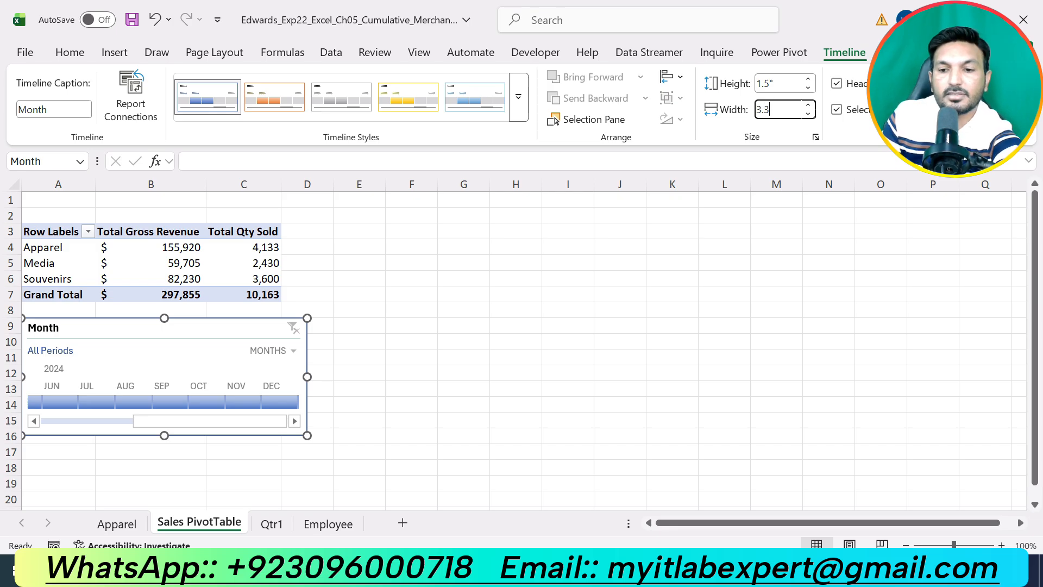
pyautogui.press('Return')
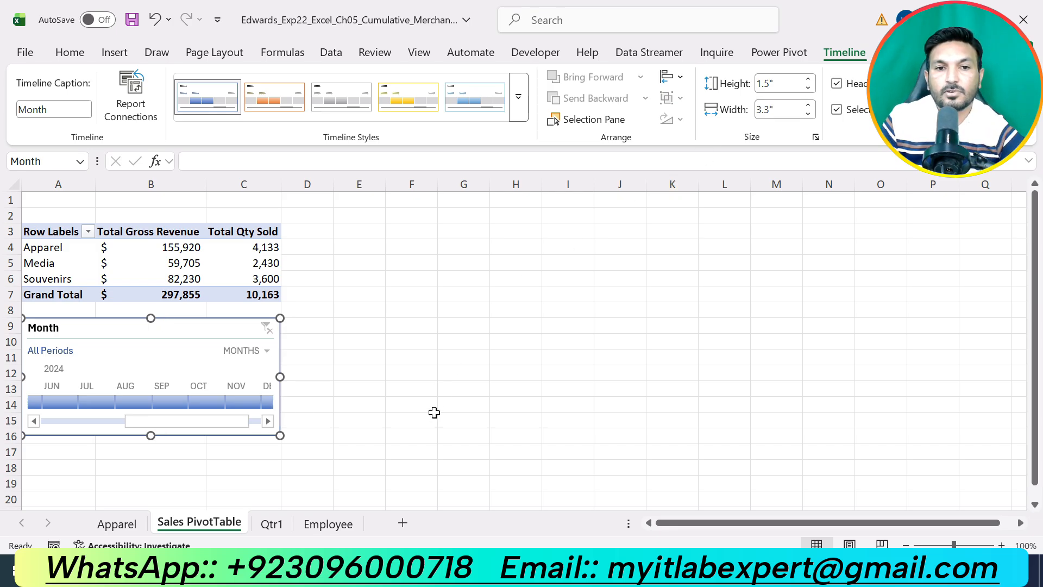
# Step: Reread step 9 in Word, and filter the PivotTable to March 2024 with the Month timeline in Excel
pyautogui.hotkey('alt', 'Tab')
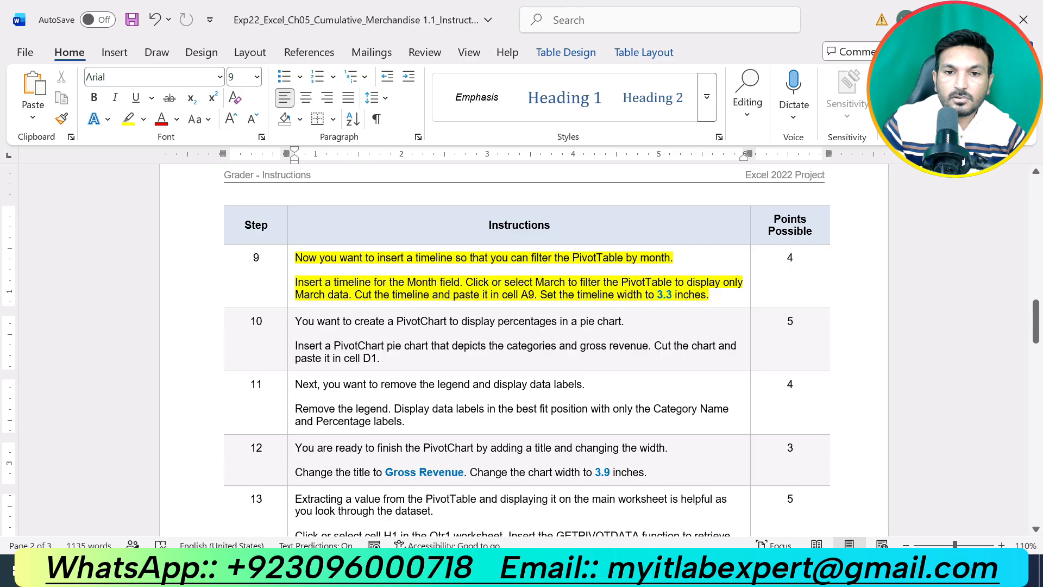
pyautogui.hotkey('alt', 'Tab')
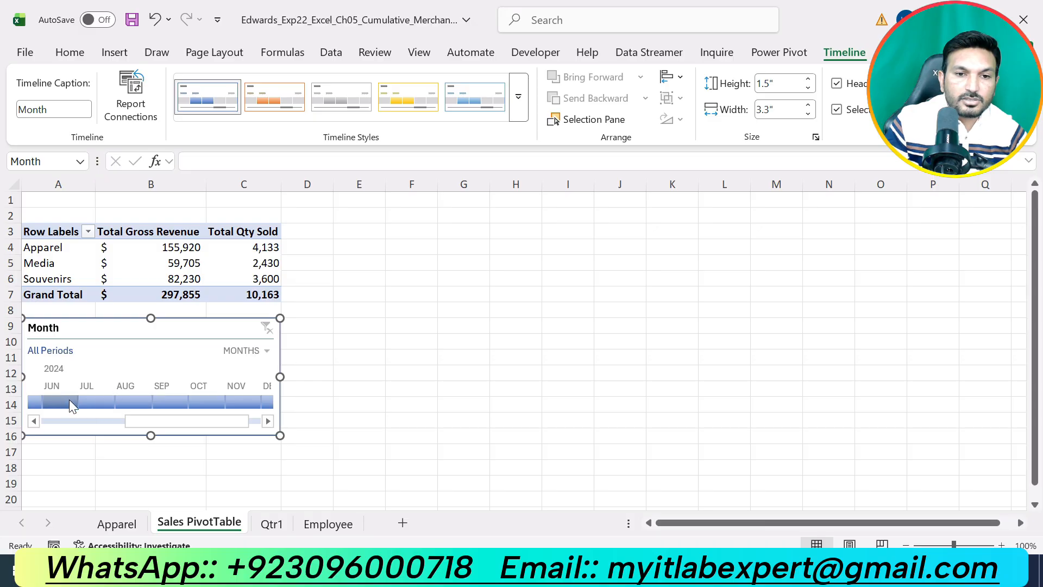
pyautogui.click(267, 421)
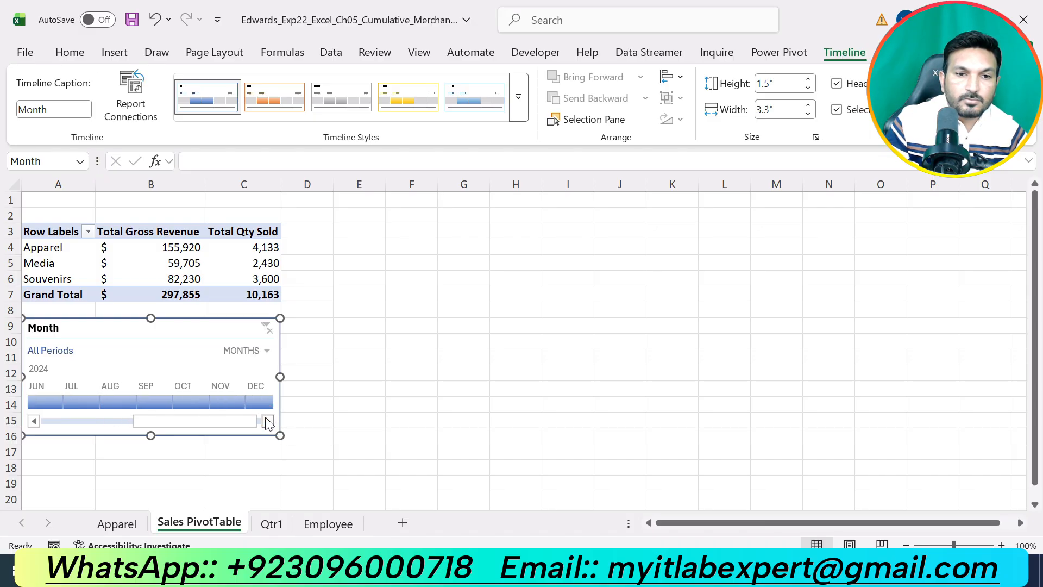
pyautogui.click(267, 421)
pyautogui.click(35, 421)
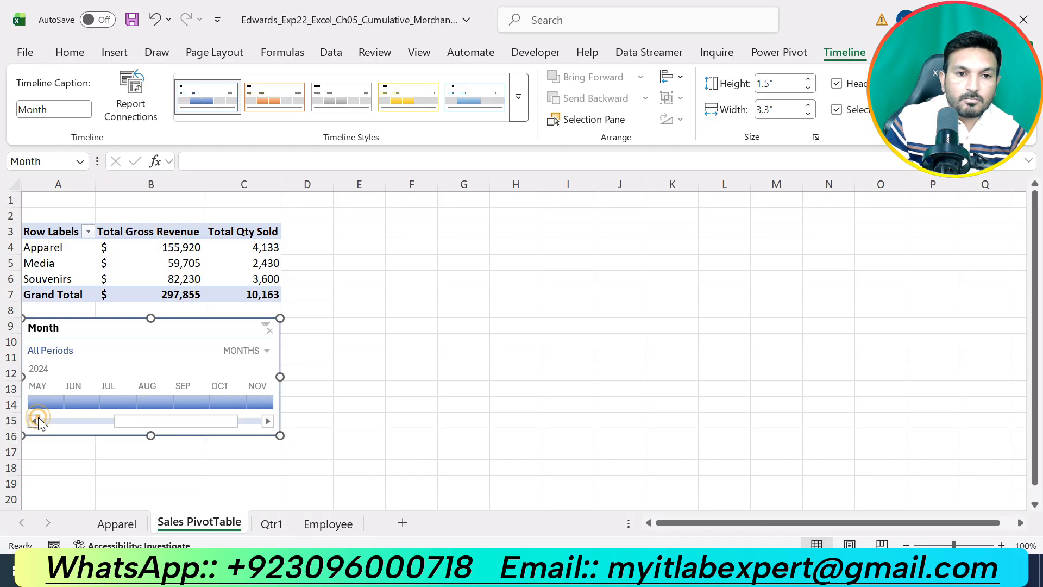
pyautogui.click(36, 421)
pyautogui.click(38, 405)
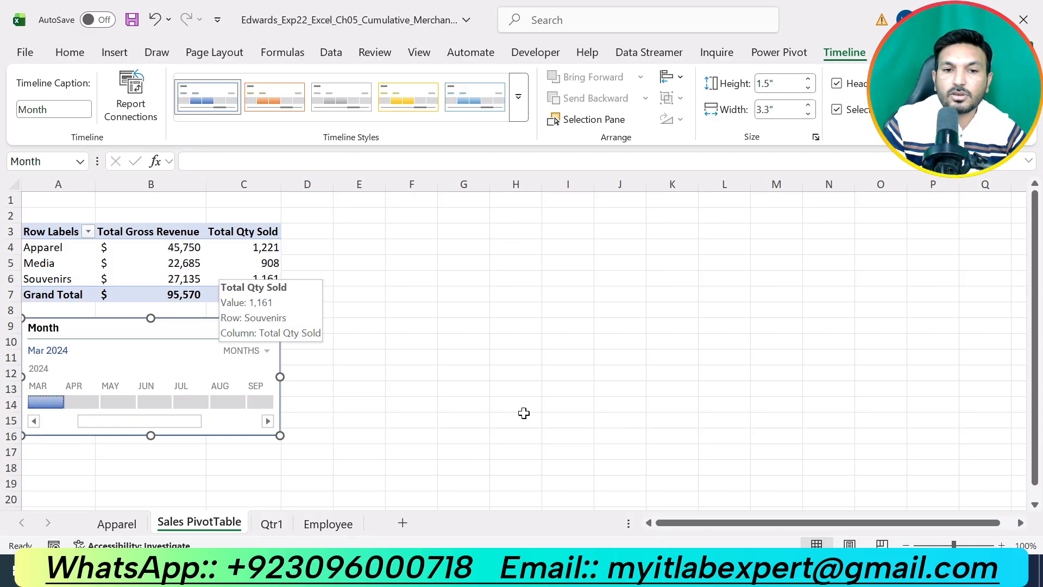
# Step: Mark the March filter wording of step 9 in Word and compare it with the filtered PivotTable in Excel
pyautogui.hotkey('alt', 'Tab')
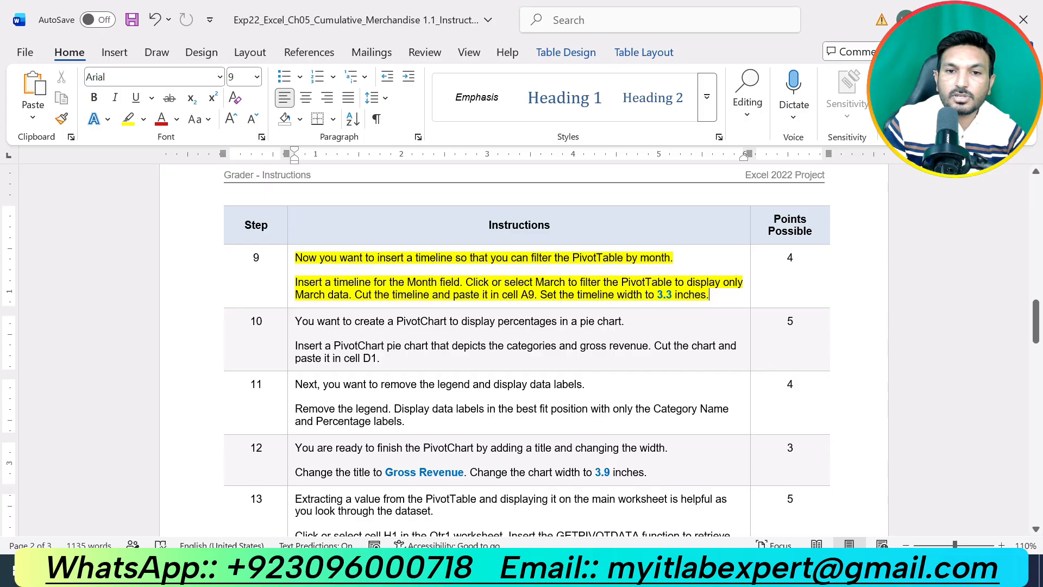
pyautogui.moveTo(466, 282); pyautogui.dragTo(601, 282)
pyautogui.hotkey('alt', 'Tab')
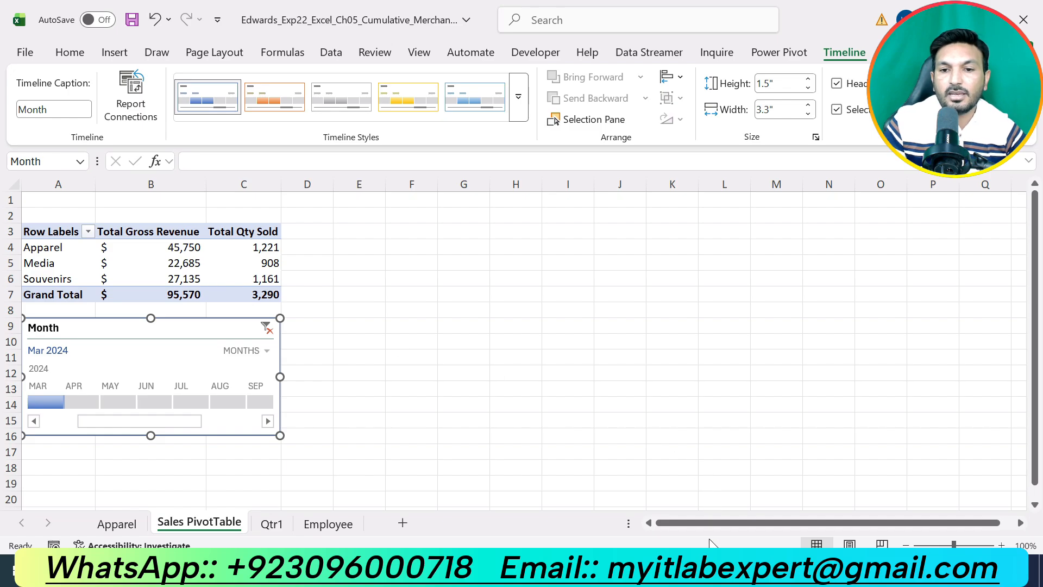
# Step: In the Word instructions, undo the step 9 highlight and highlight the step 10 PivotChart text in yellow
pyautogui.hotkey('alt', 'Tab')
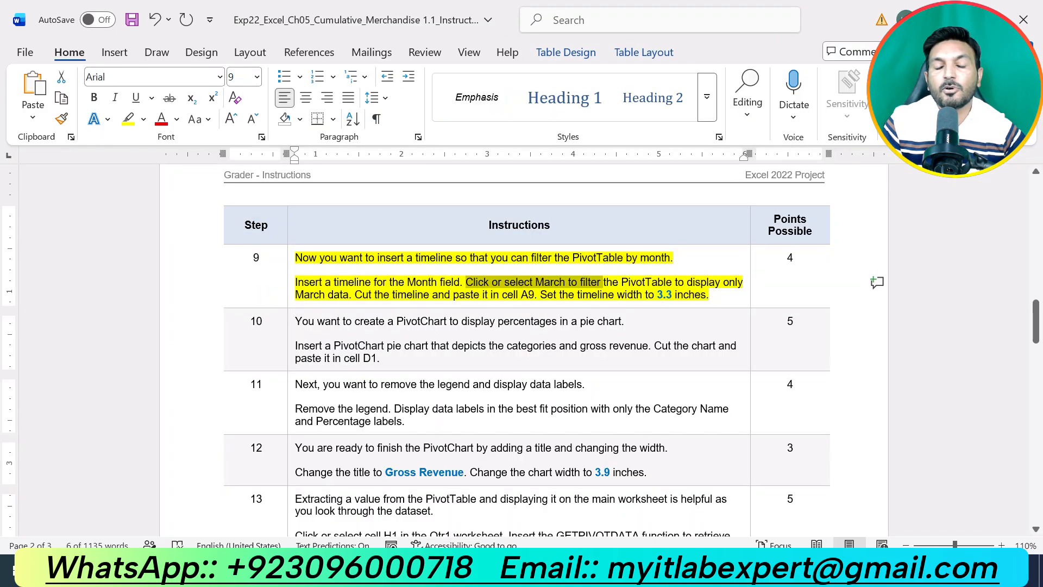
pyautogui.hotkey('ctrl', 'z')
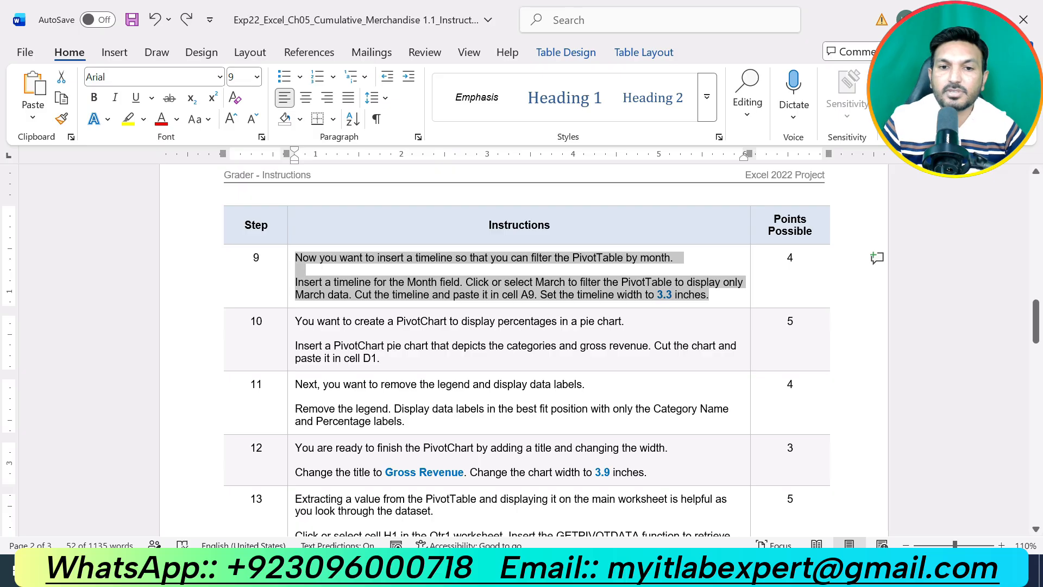
pyautogui.moveTo(380, 359)
pyautogui.mouseDown()
pyautogui.moveTo(318, 321)
pyautogui.moveTo(295, 321)
pyautogui.mouseUp()
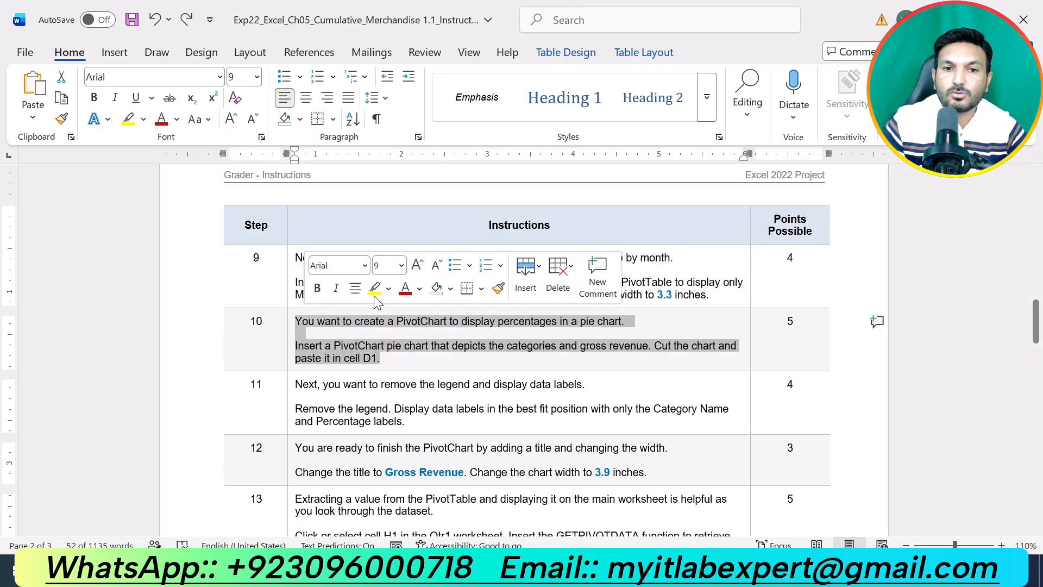
pyautogui.click(373, 288)
pyautogui.click(383, 358)
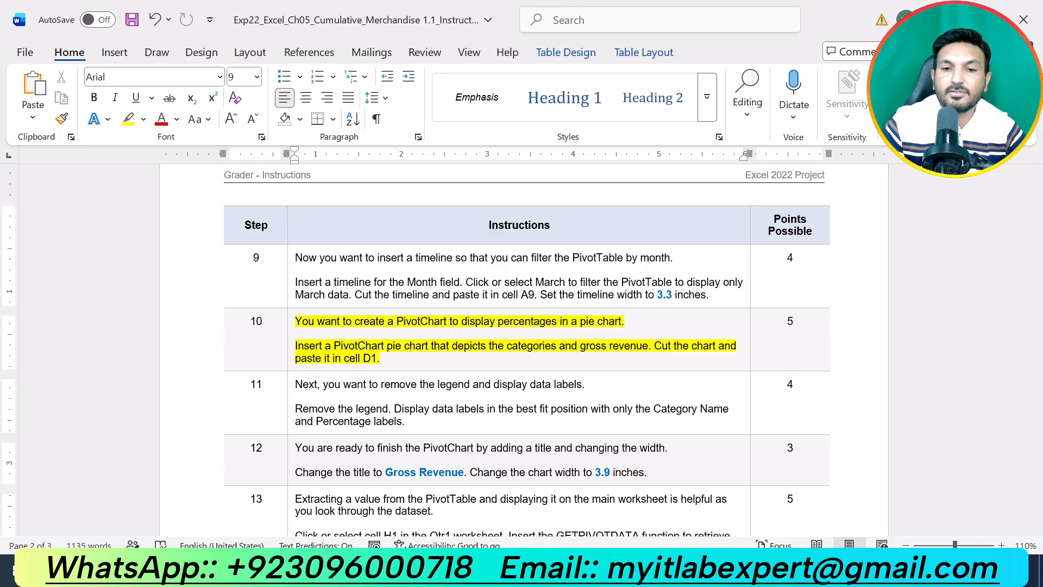
# Step: In Excel, insert a pie PivotChart from the Sales PivotTable, and return to step 10 of the Word instructions
pyautogui.hotkey('alt', 'Tab')
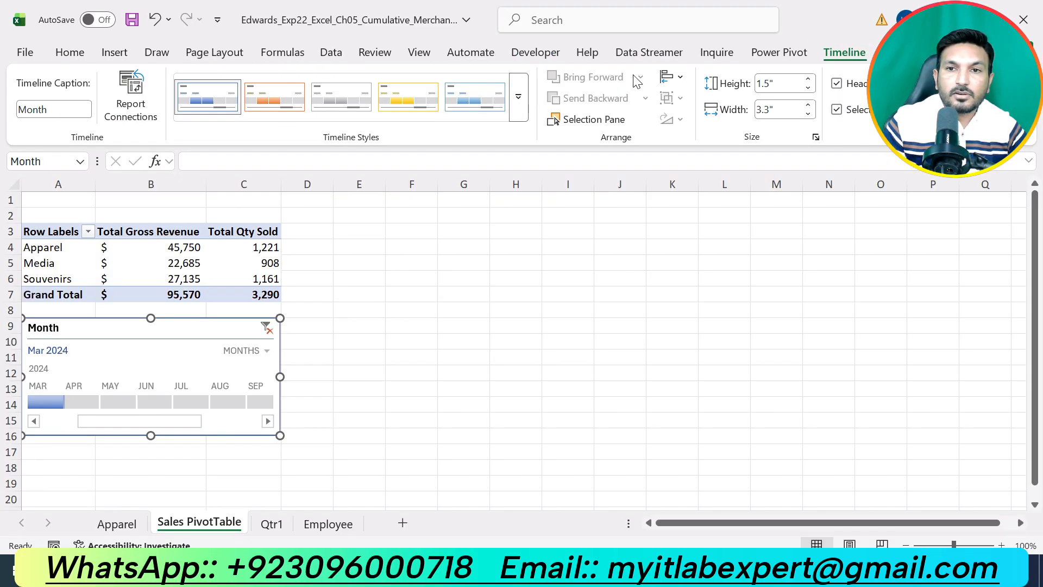
pyautogui.click(782, 52)
pyautogui.click(180, 256)
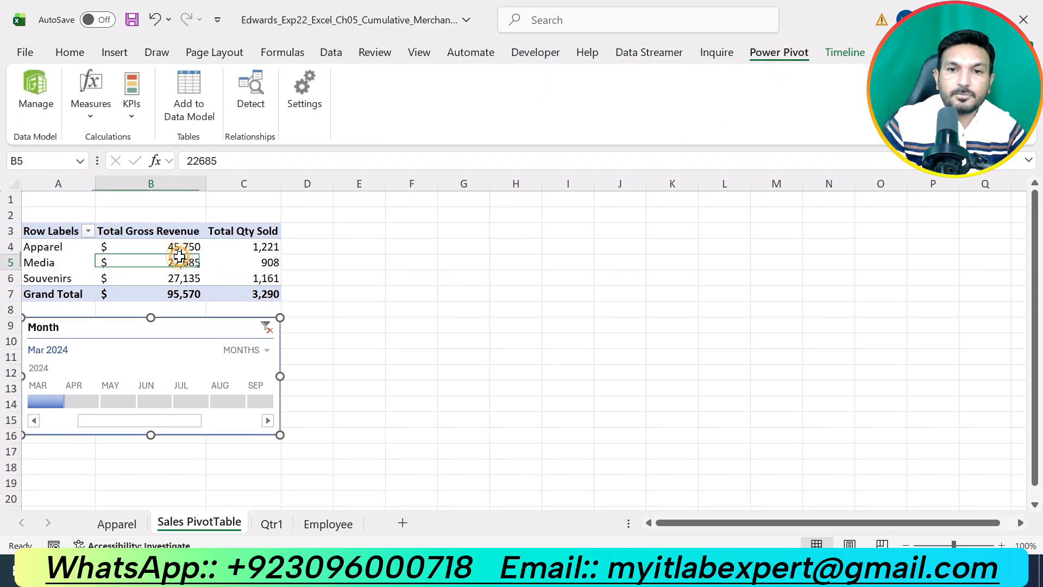
pyautogui.click(845, 52)
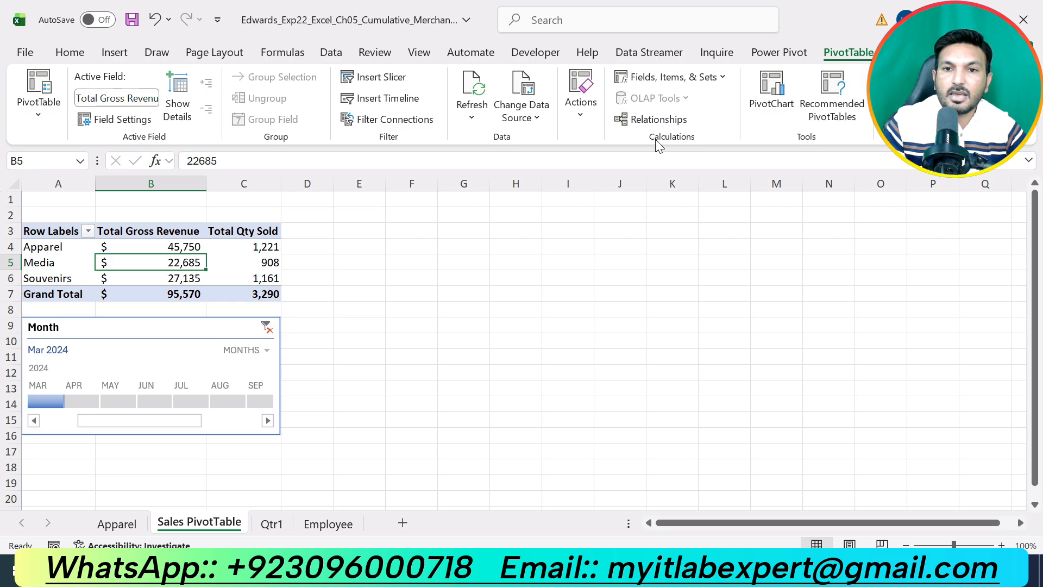
pyautogui.click(773, 110)
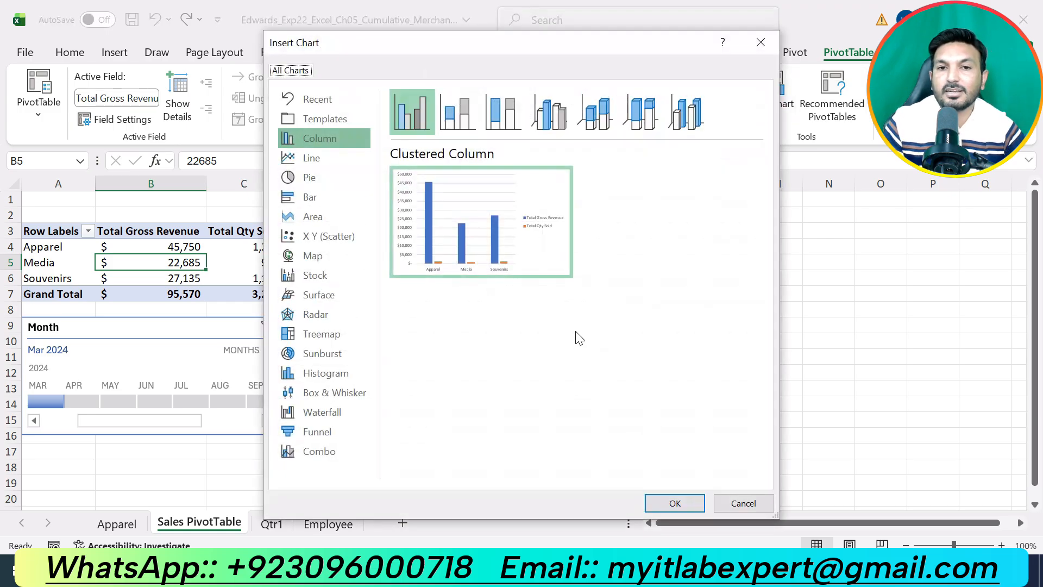
pyautogui.click(315, 181)
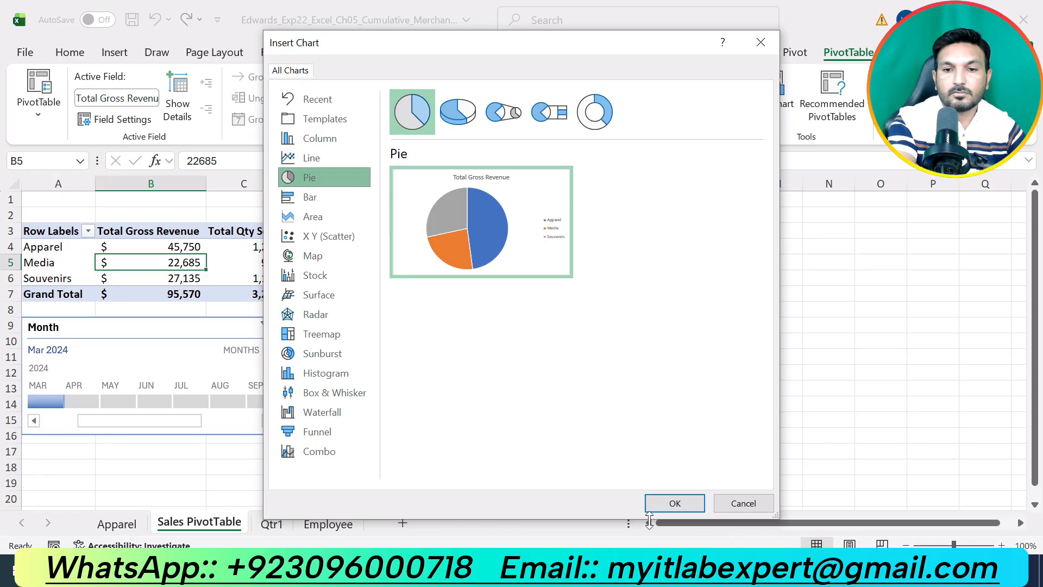
pyautogui.click(657, 495)
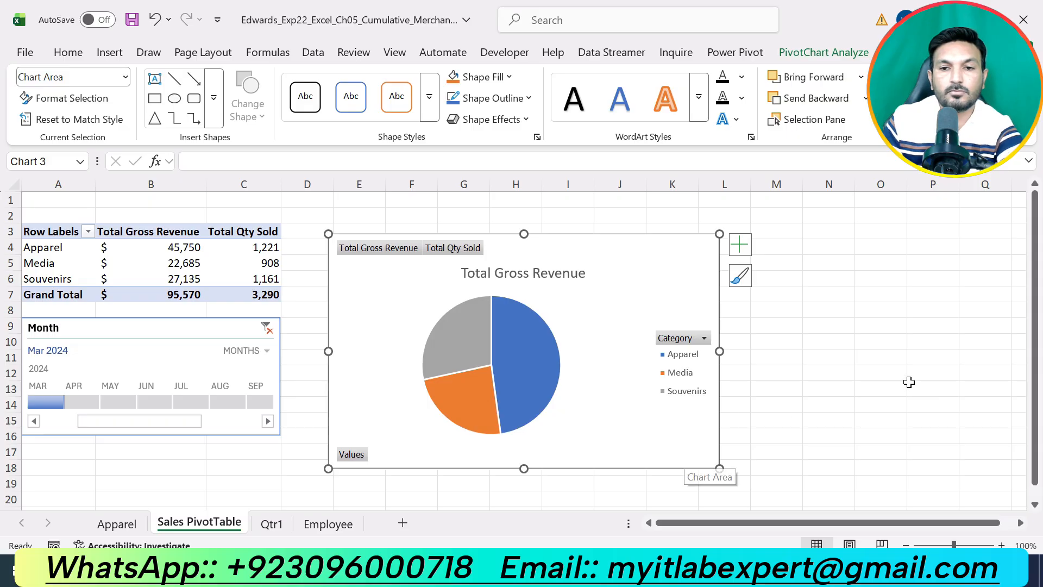
pyautogui.hotkey('alt', 'Tab')
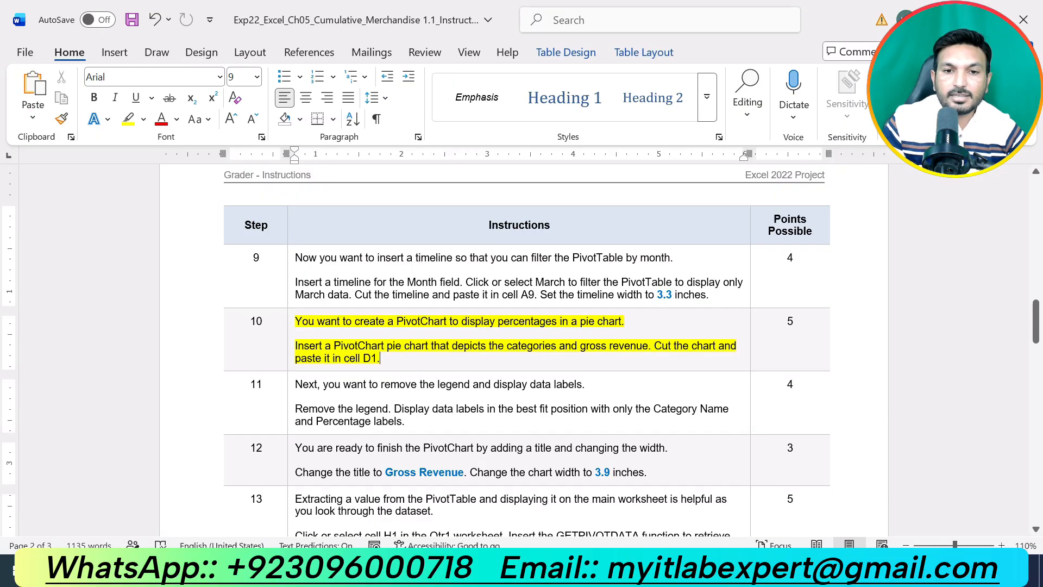
# Step: In Excel, cut the pie PivotChart and paste it in cell D1 of the Sales PivotTable worksheet
pyautogui.hotkey('alt', 'Tab')
pyautogui.rightClick(646, 251)
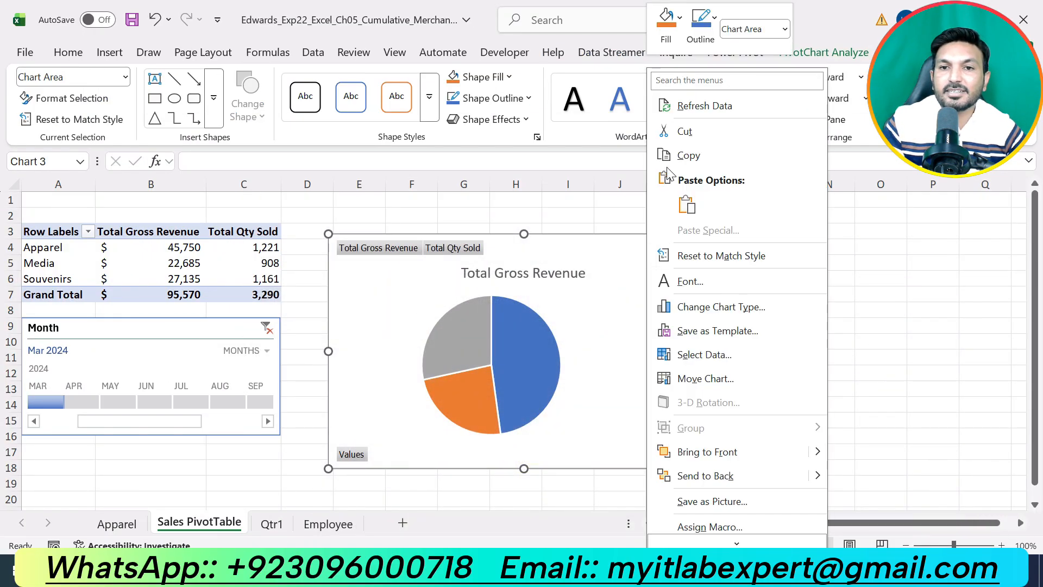
pyautogui.click(677, 130)
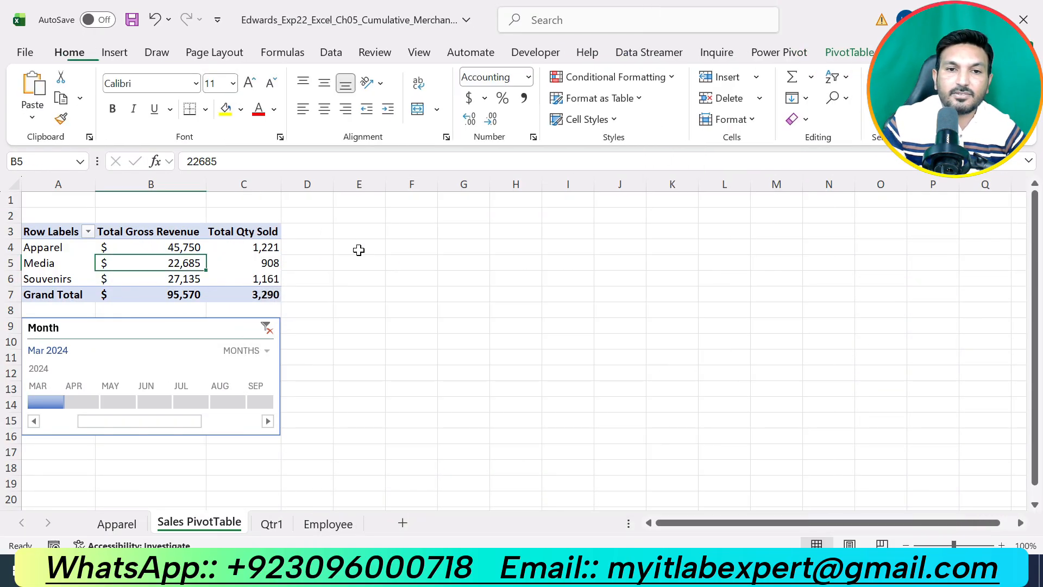
pyautogui.click(316, 200)
pyautogui.click(36, 84)
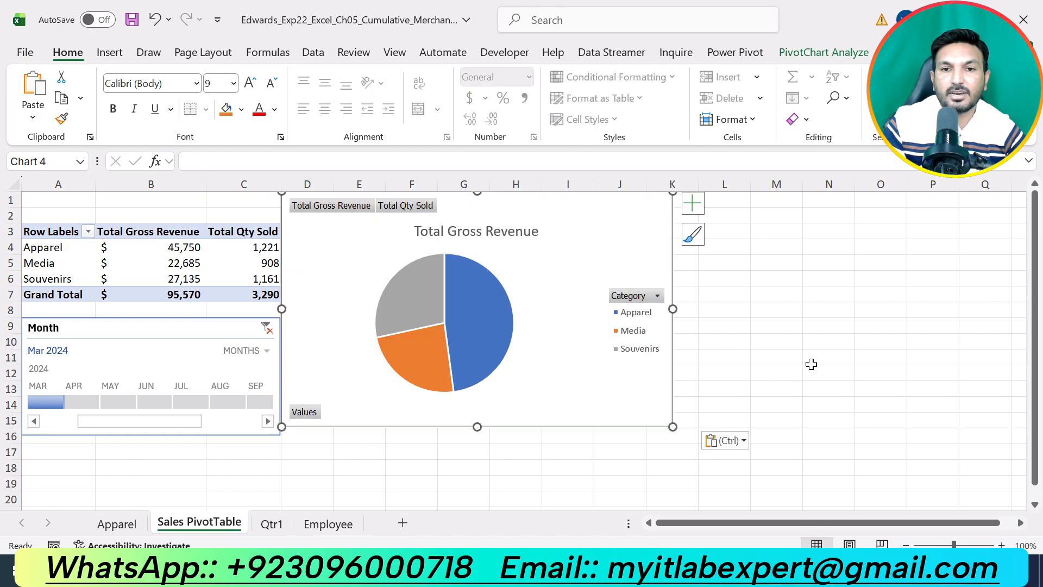
pyautogui.click(866, 356)
# Step: In the Word instructions, undo the step 10 highlight and highlight the step 11 legend and data labels text in yellow
pyautogui.hotkey('alt', 'Tab')
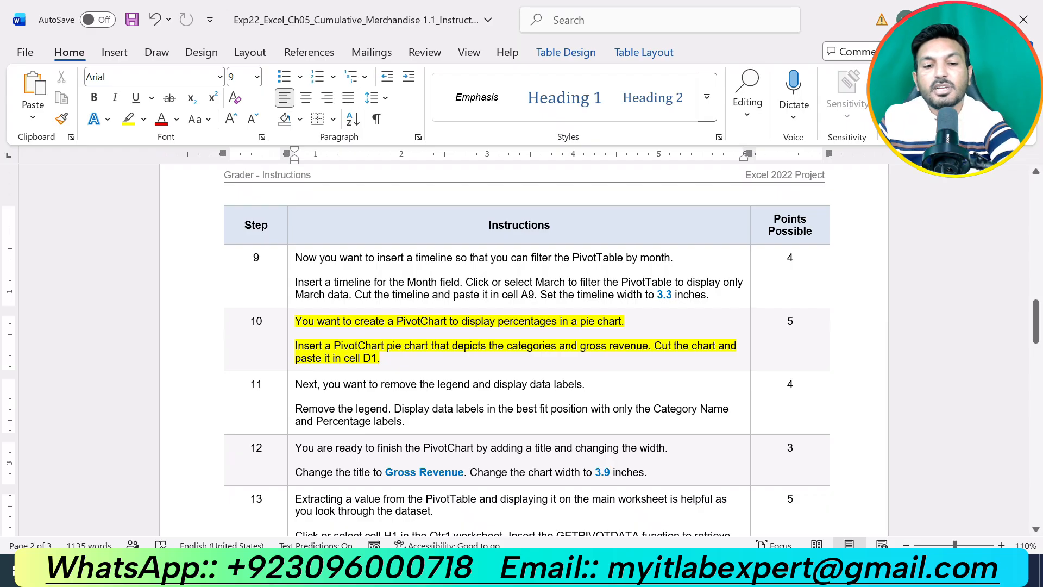
pyautogui.hotkey('ctrl', 'z')
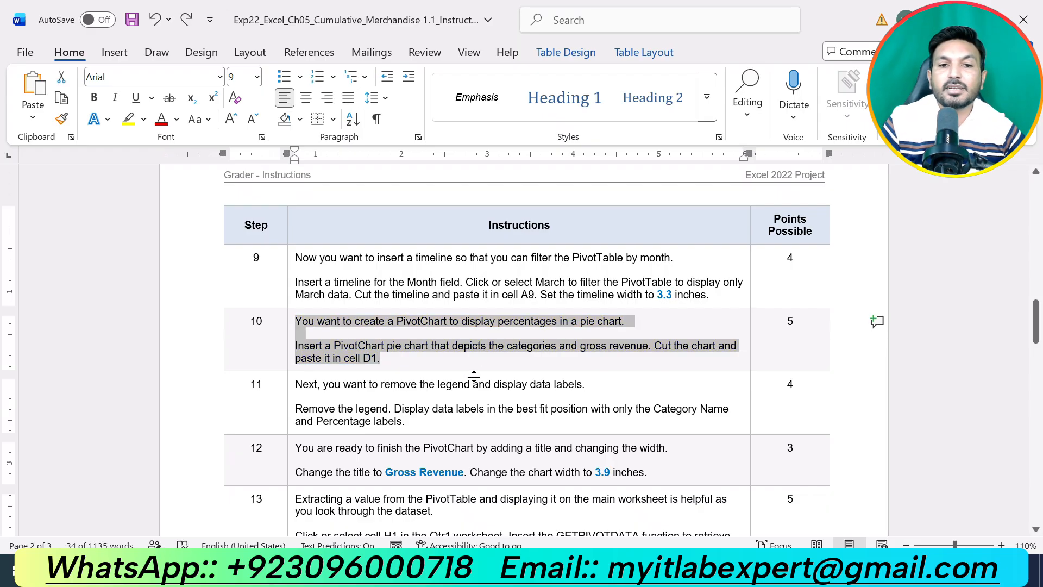
pyautogui.scroll(-3, 473, 375)
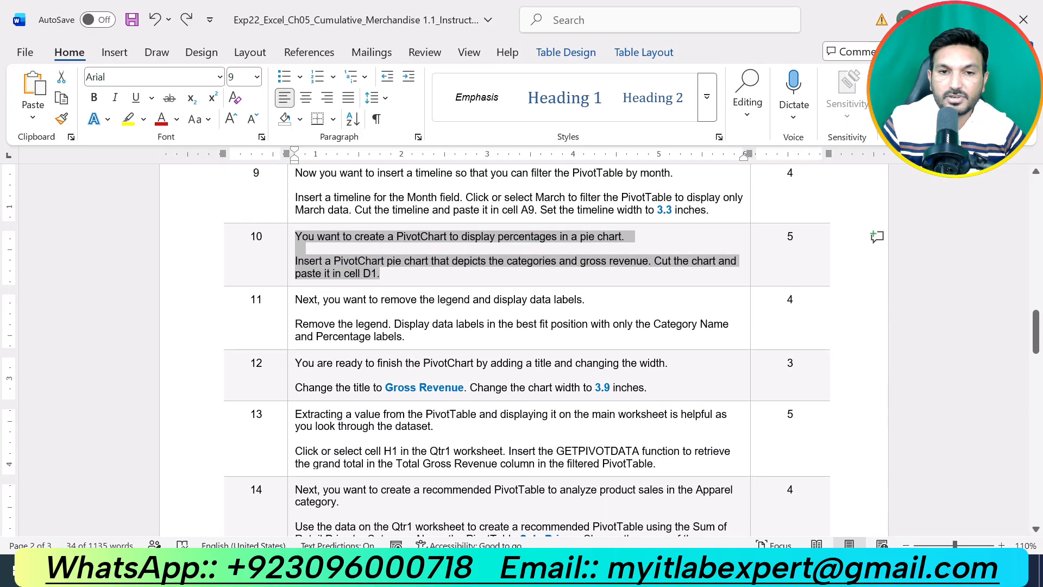
pyautogui.moveTo(406, 336); pyautogui.dragTo(296, 300)
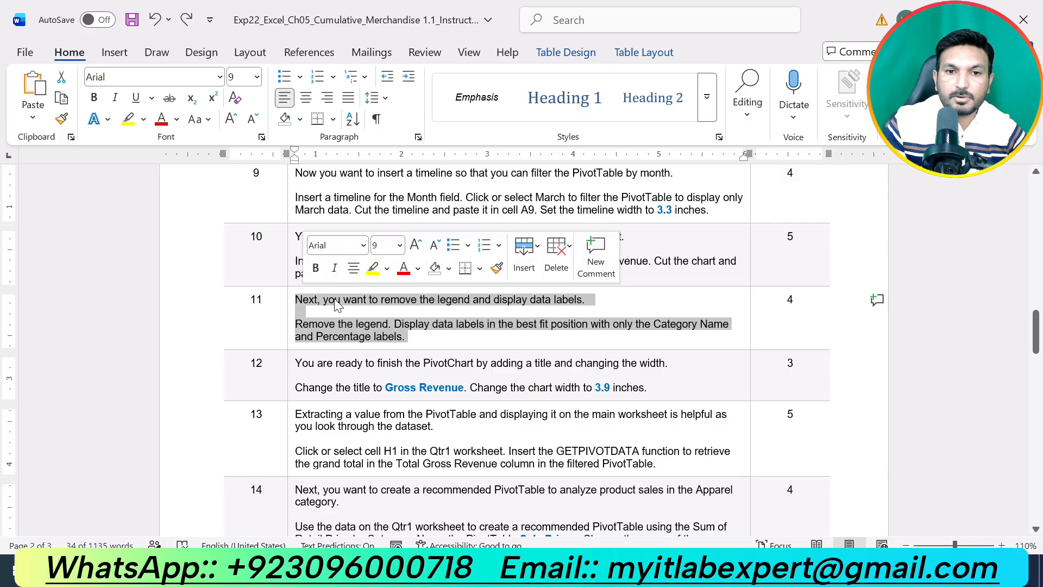
pyautogui.click(373, 268)
pyautogui.click(387, 323)
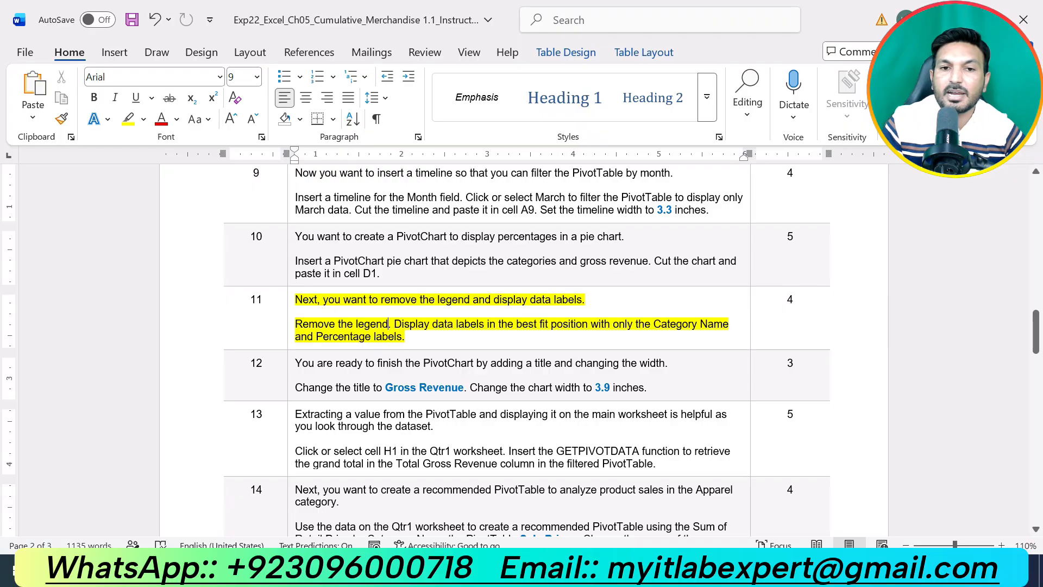
pyautogui.click(426, 338)
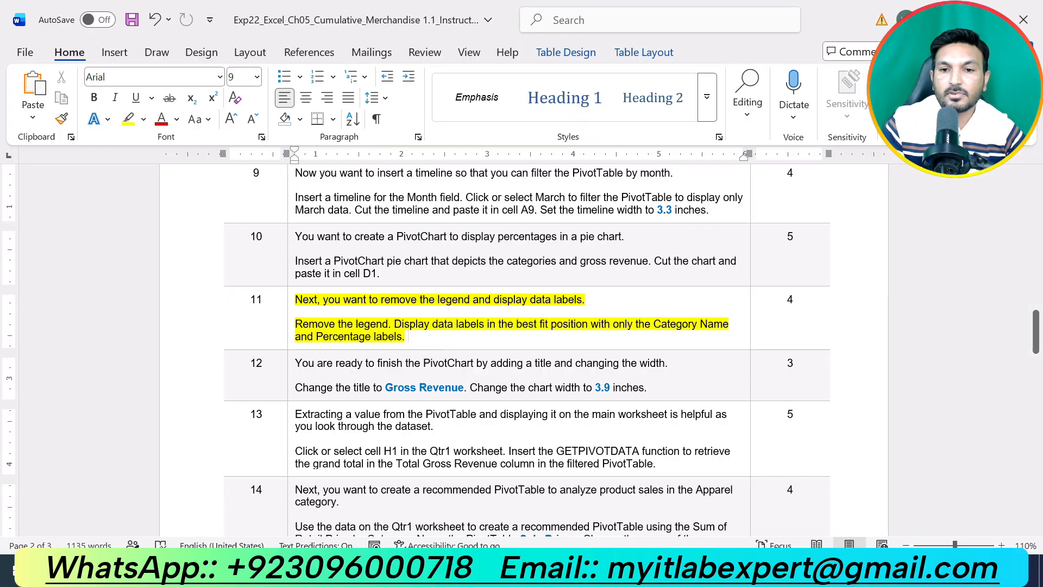
# Step: In Excel, remove the legend from the pie PivotChart
pyautogui.hotkey('alt', 'Tab')
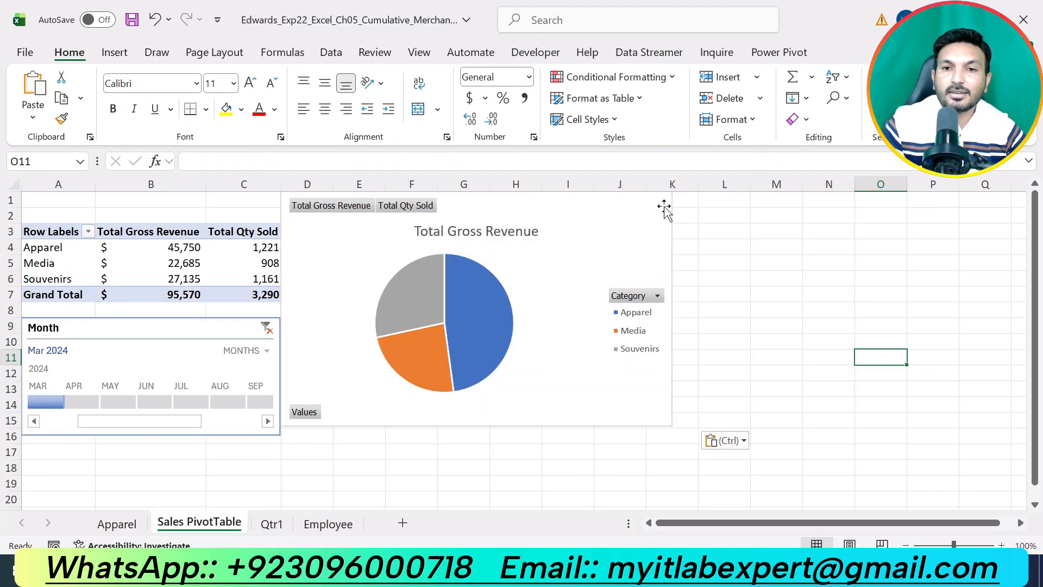
pyautogui.click(664, 209)
pyautogui.click(693, 203)
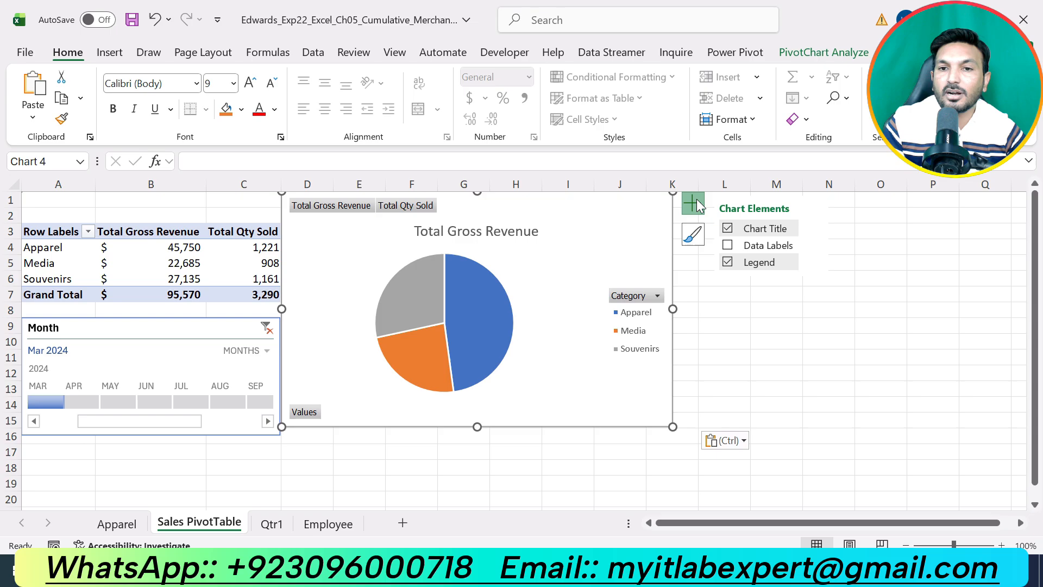
pyautogui.click(727, 263)
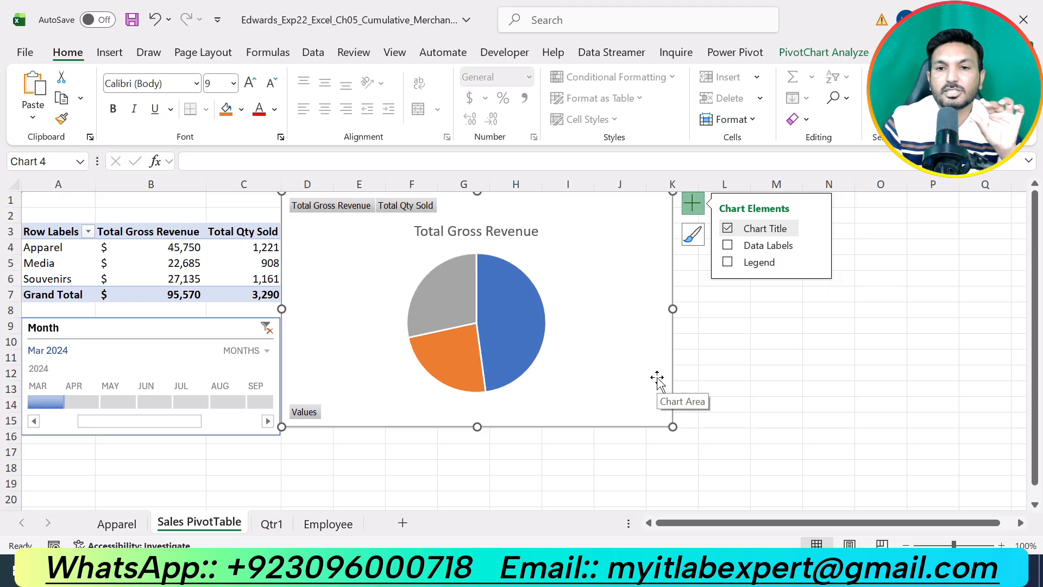
# Step: Add data labels to the pie PivotChart in the Best Fit position, showing only the category name and percentage
pyautogui.click(816, 245)
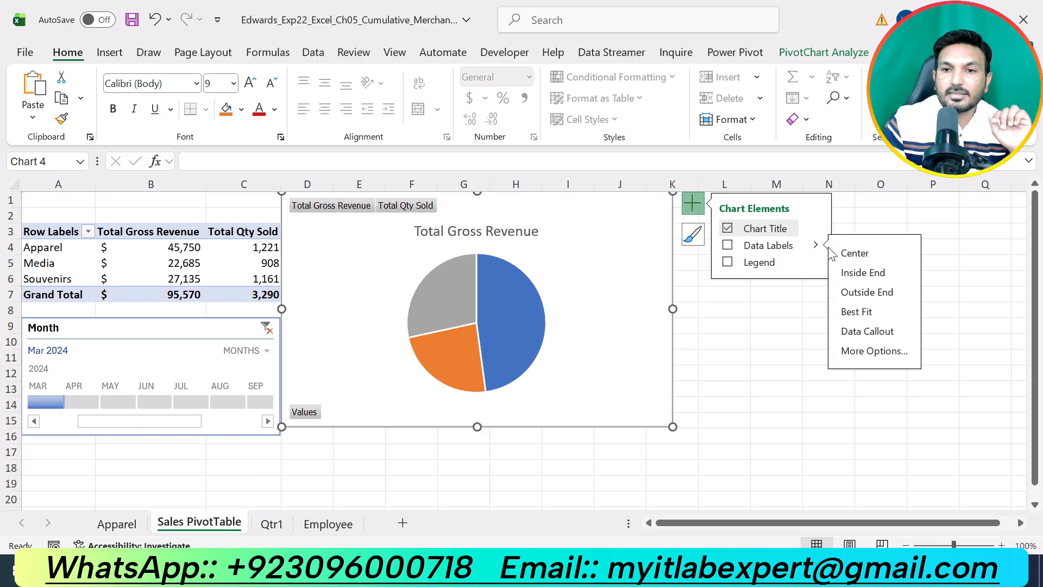
pyautogui.click(865, 356)
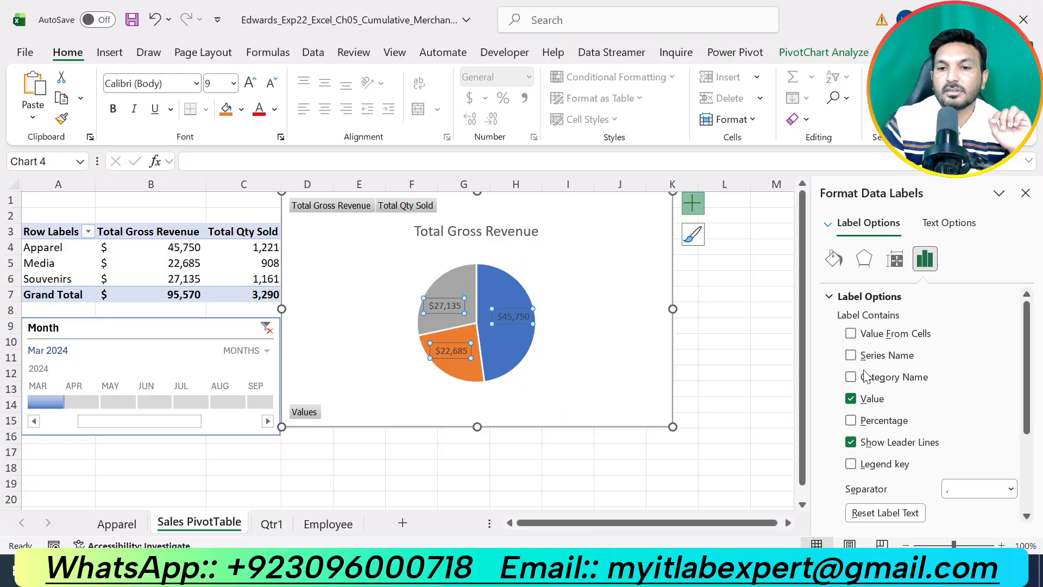
pyautogui.scroll(-1, 883, 382)
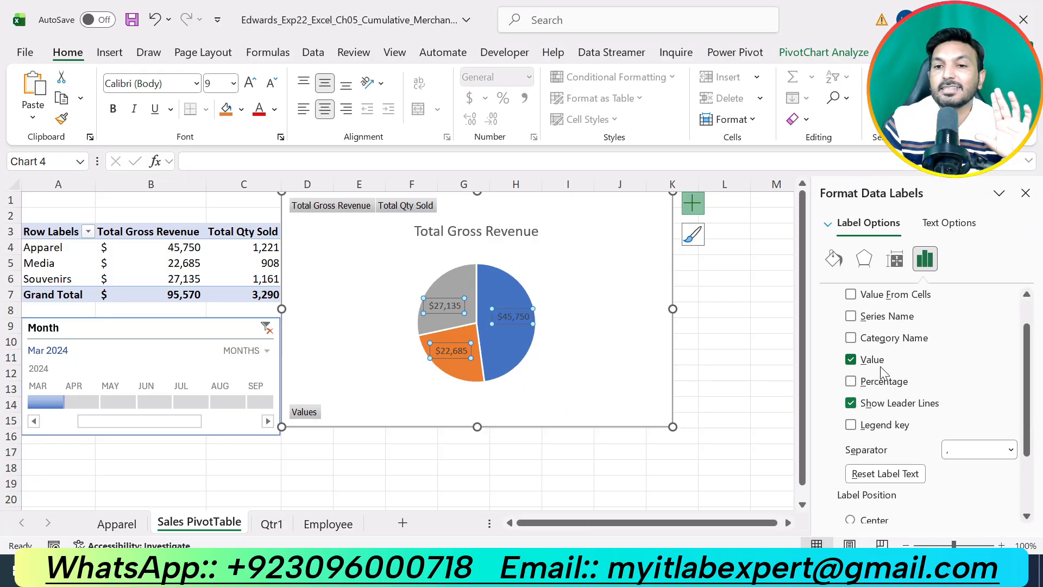
pyautogui.click(851, 339)
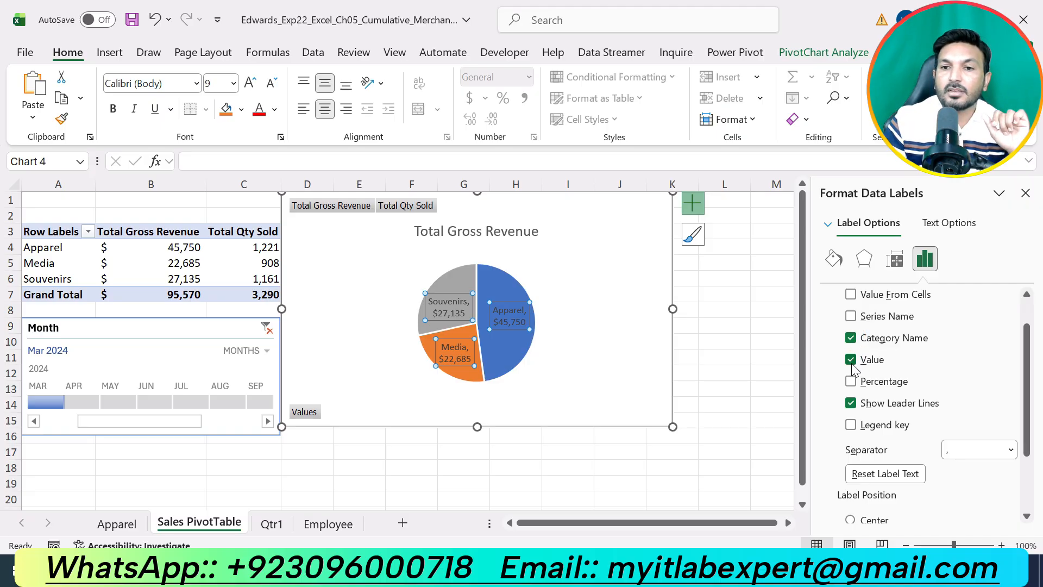
pyautogui.click(851, 360)
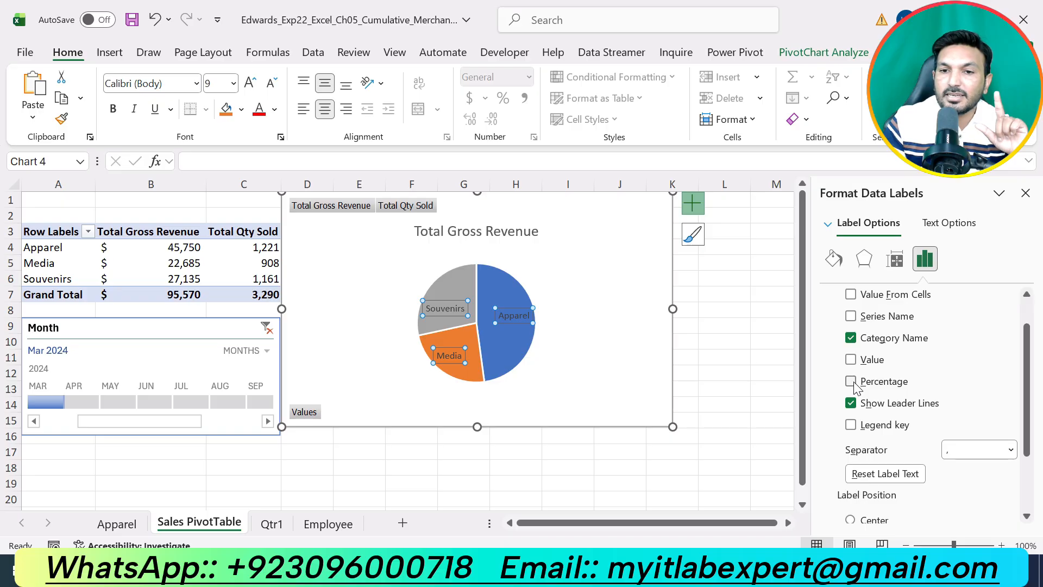
pyautogui.click(851, 382)
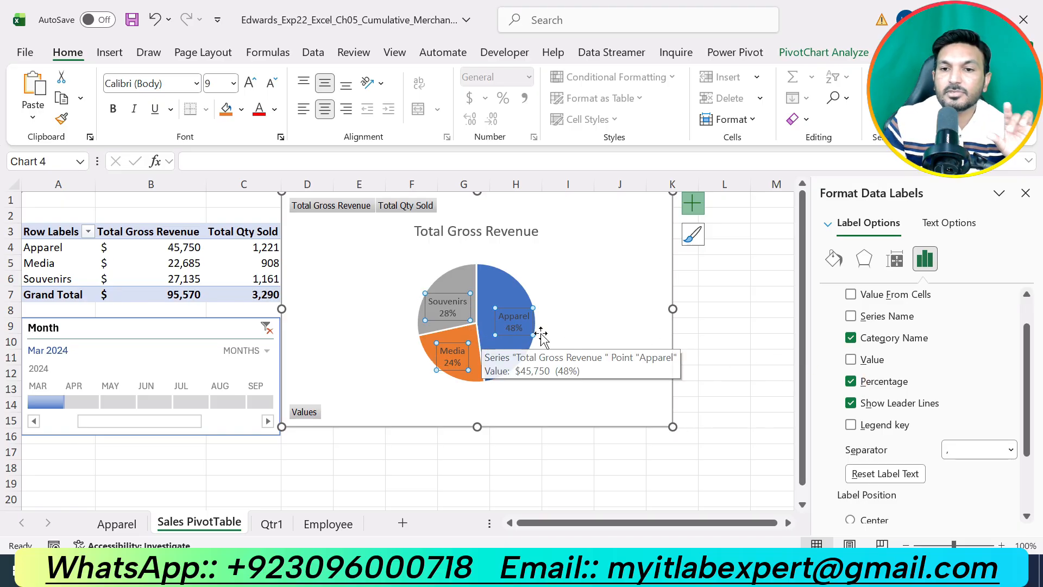
pyautogui.scroll(-3, 900, 446)
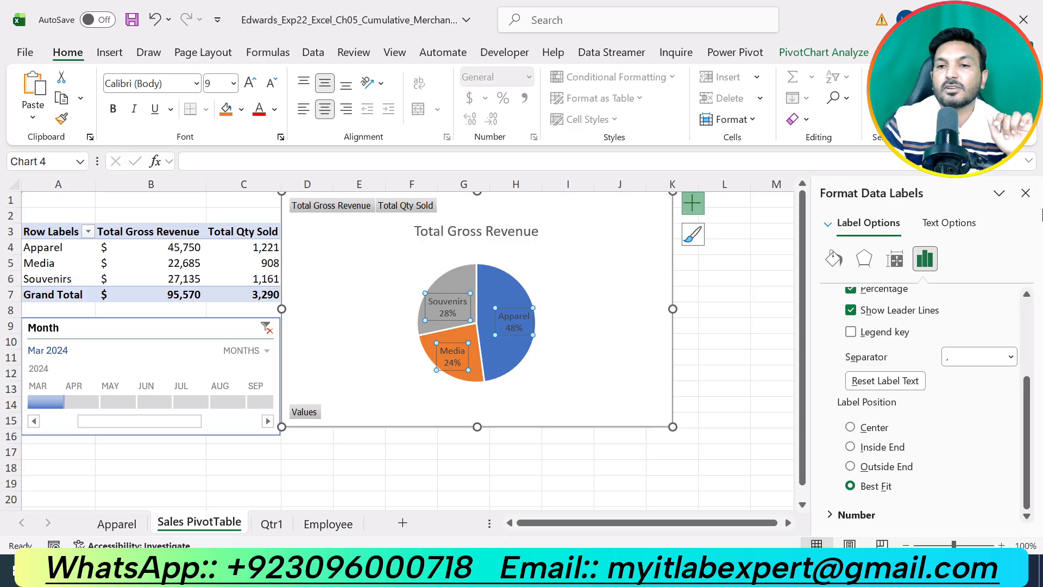
pyautogui.click(1025, 193)
# Step: In the Word instructions, undo the step 11 highlight and highlight the step 12 chart title and width text in yellow
pyautogui.hotkey('alt', 'Tab')
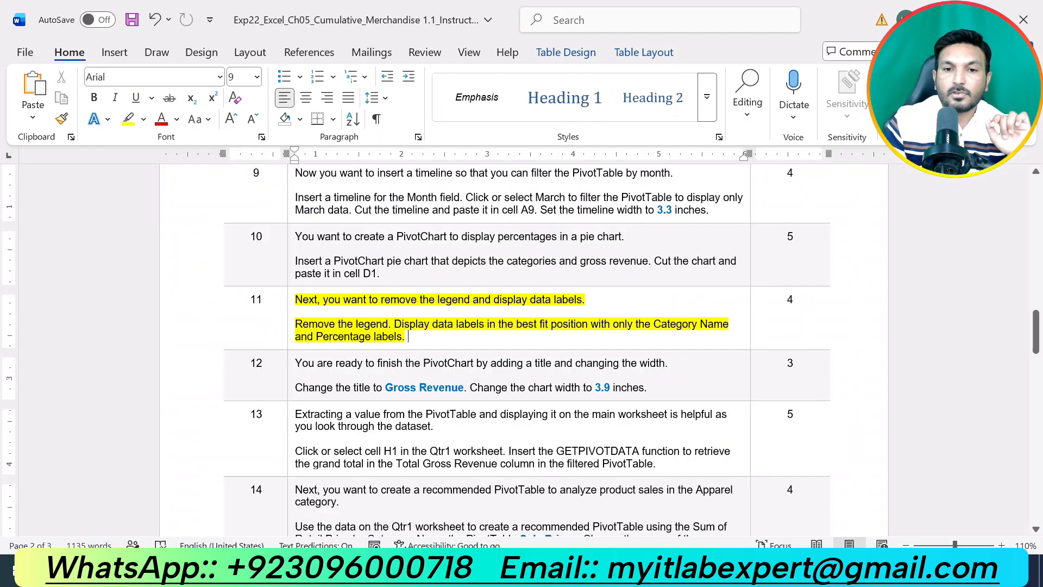
pyautogui.hotkey('ctrl', 'z')
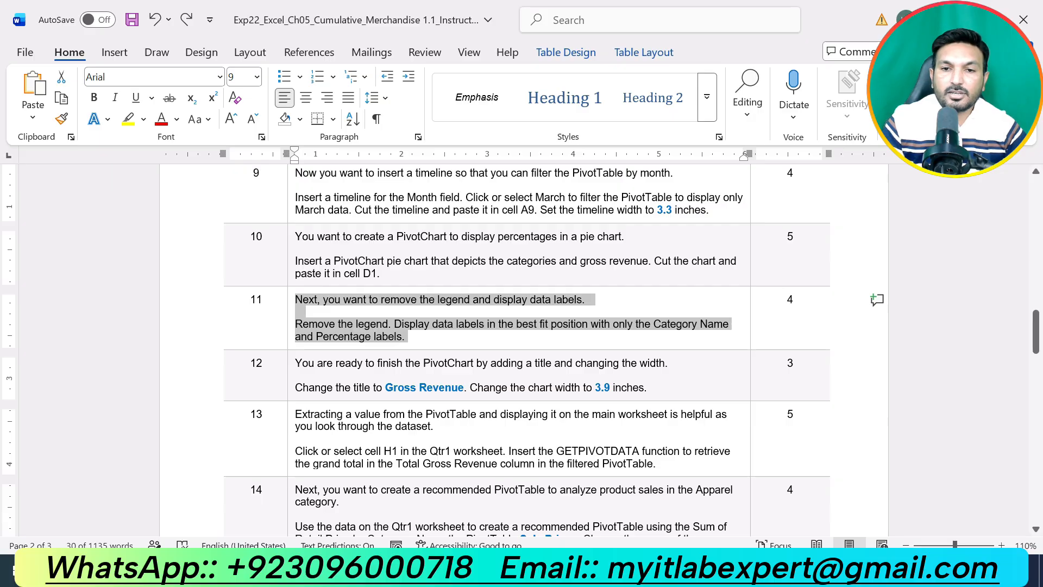
pyautogui.moveTo(647, 388); pyautogui.dragTo(298, 365)
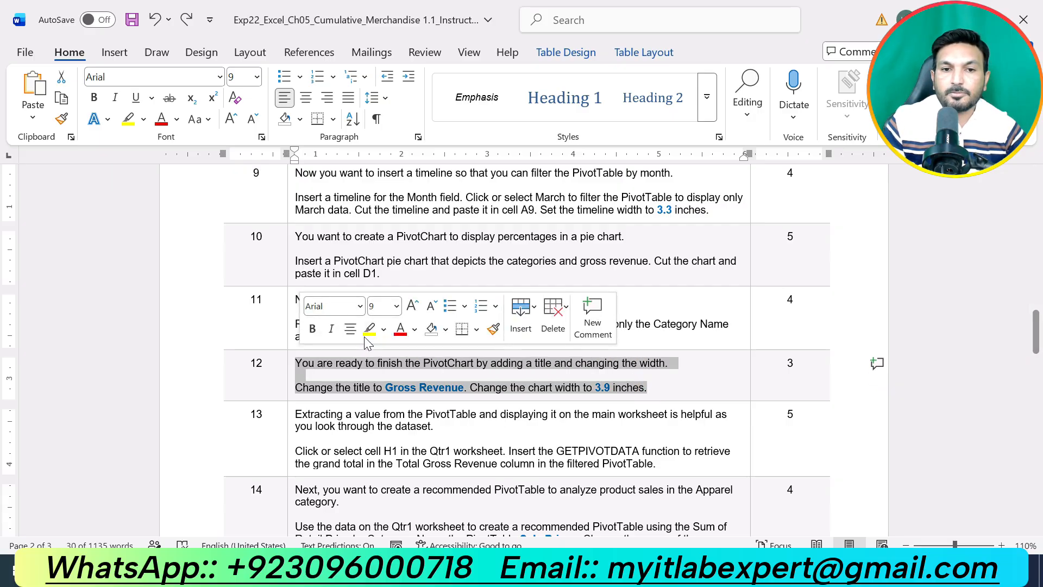
pyautogui.click(368, 331)
pyautogui.click(396, 387)
pyautogui.scroll(-3, 521, 348)
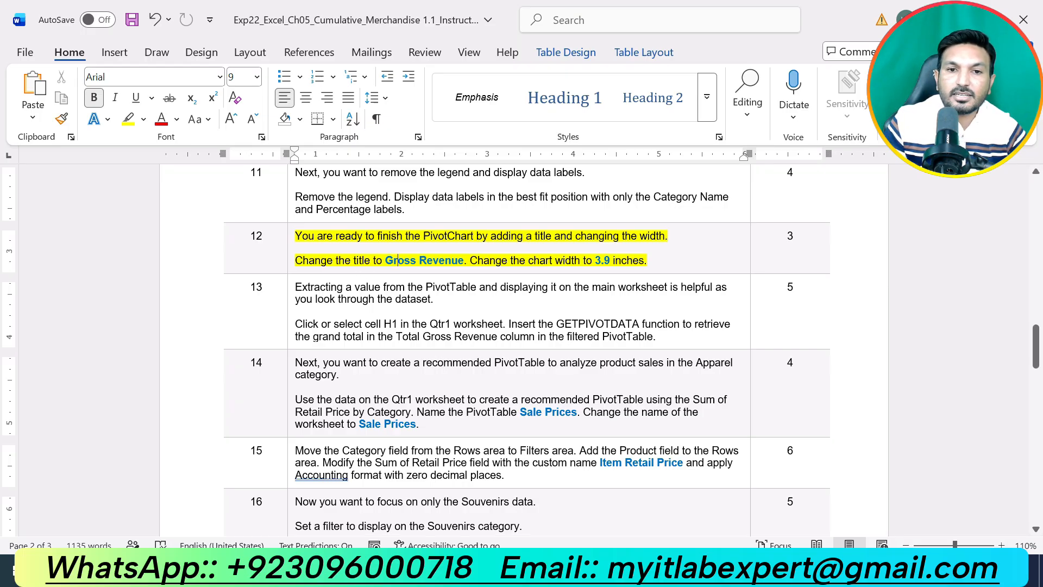
# Step: Copy the title text Gross Revenue from step 12 and set it as the pie PivotChart's title in Excel
pyautogui.moveTo(385, 260); pyautogui.dragTo(463, 260)
pyautogui.hotkey('ctrl', 'c')
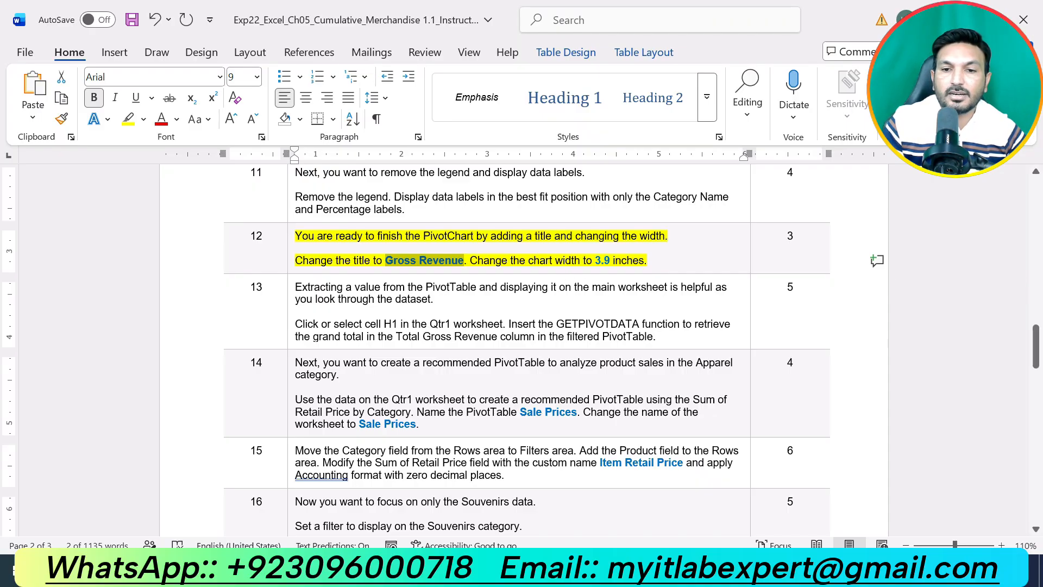
pyautogui.hotkey('alt', 'Tab')
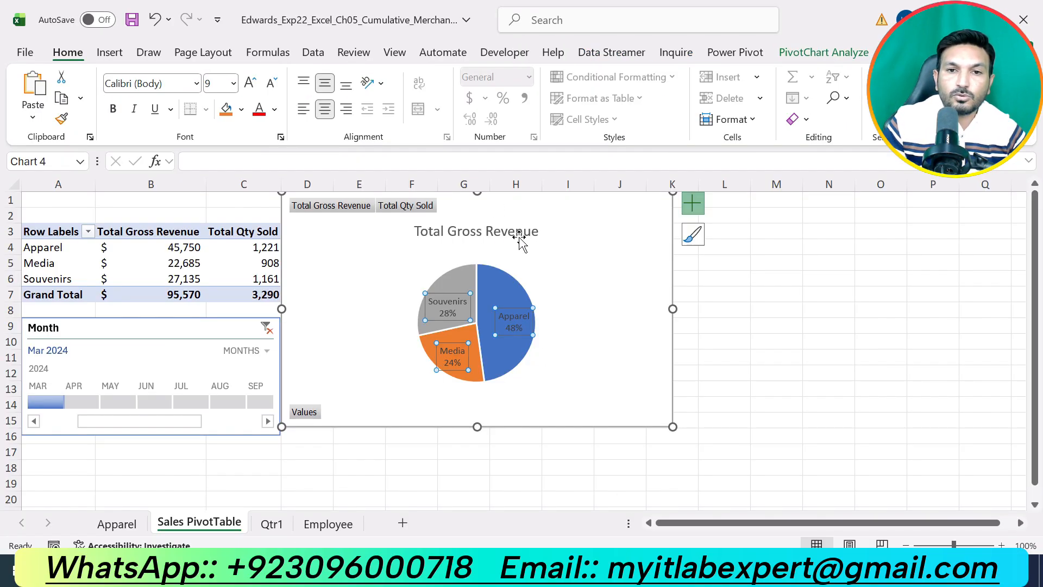
pyautogui.click(519, 237)
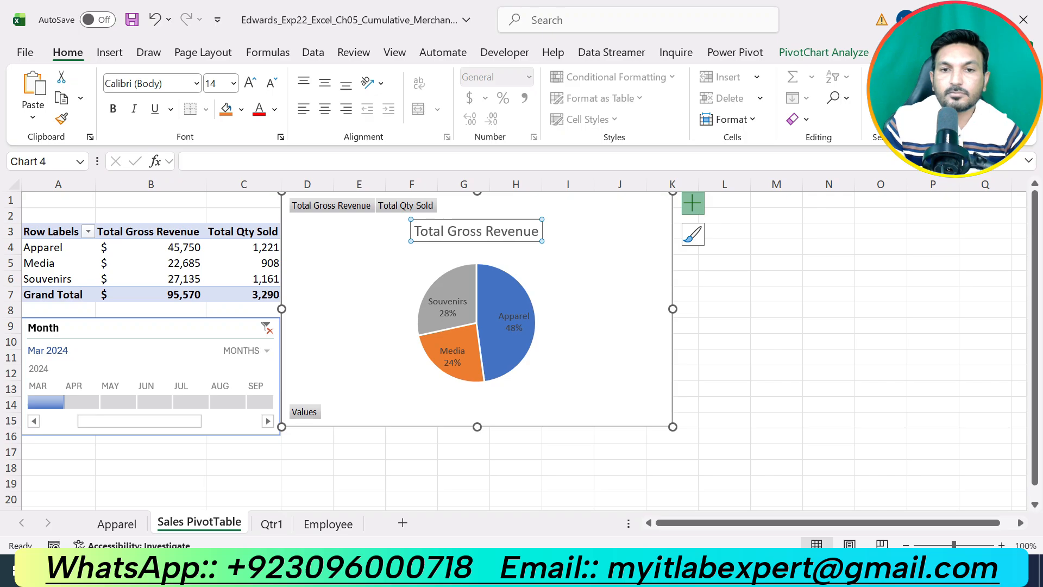
pyautogui.click(384, 161)
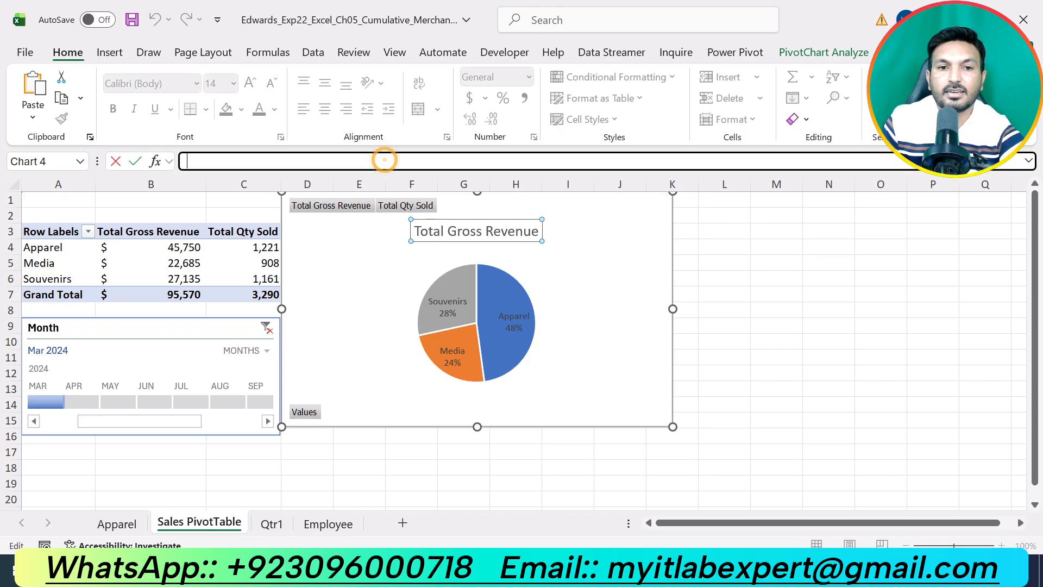
pyautogui.hotkey('ctrl', 'v')
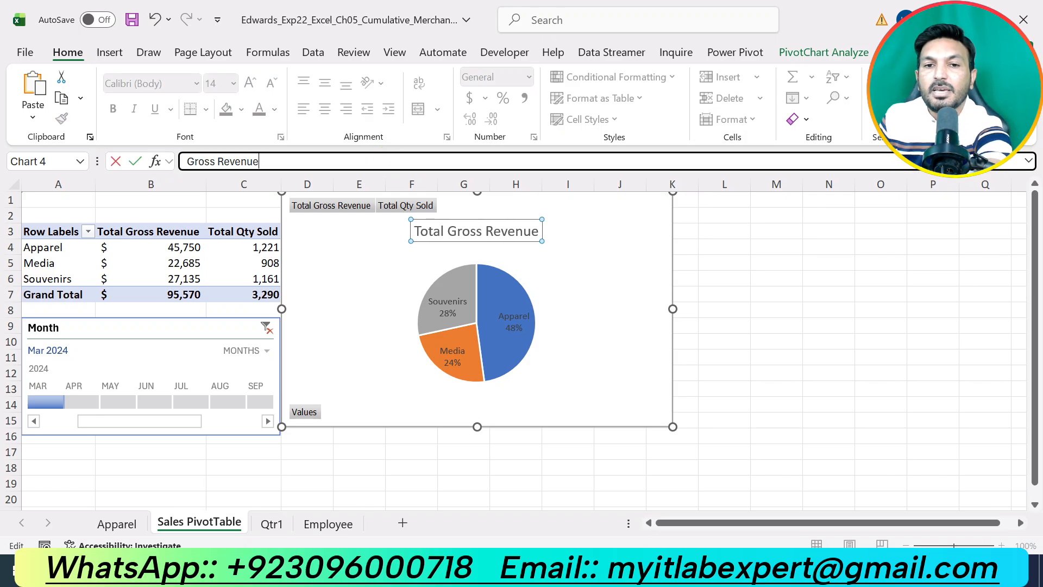
pyautogui.press('Return')
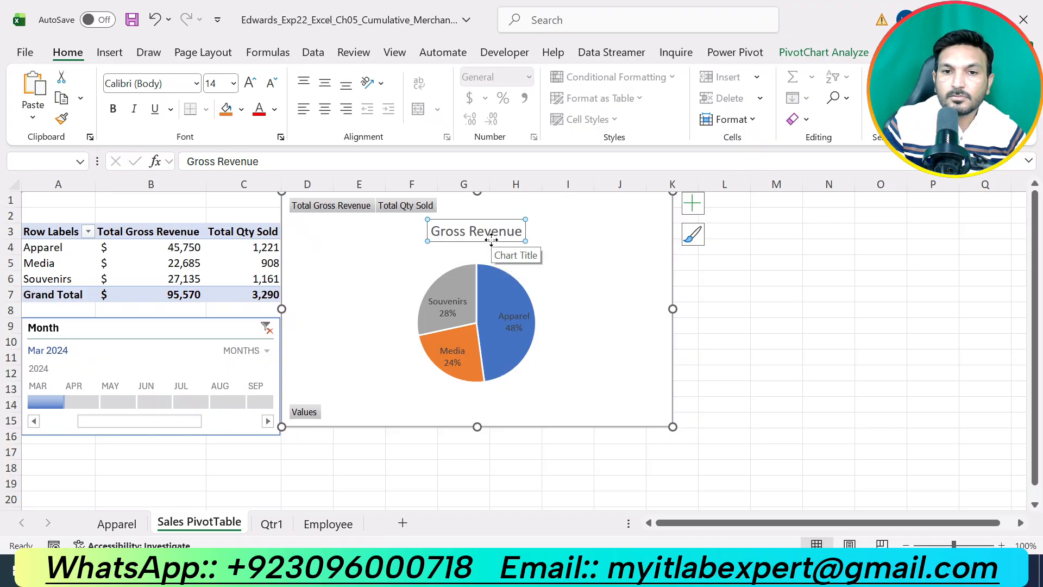
pyautogui.click(622, 215)
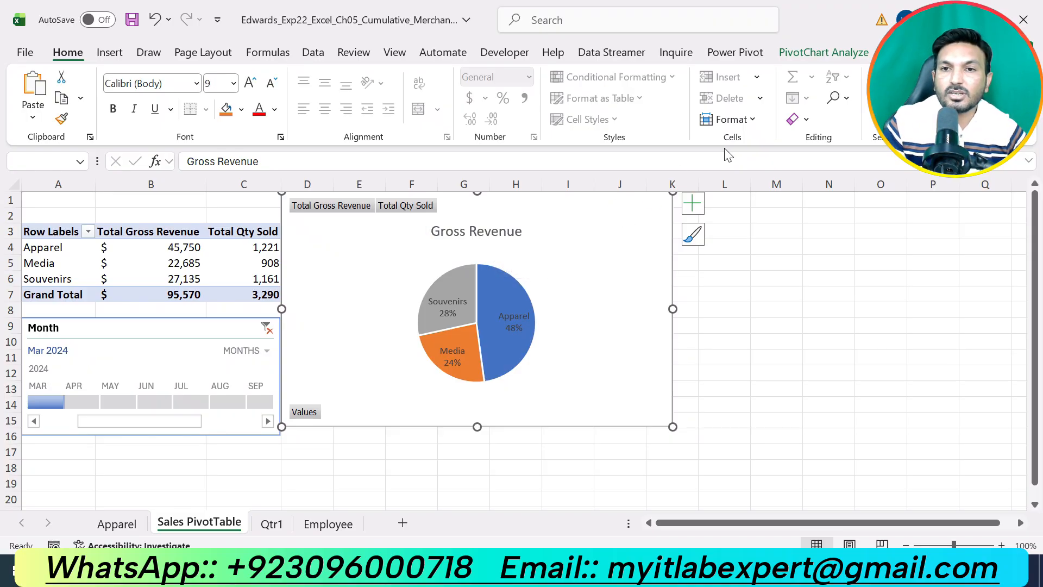